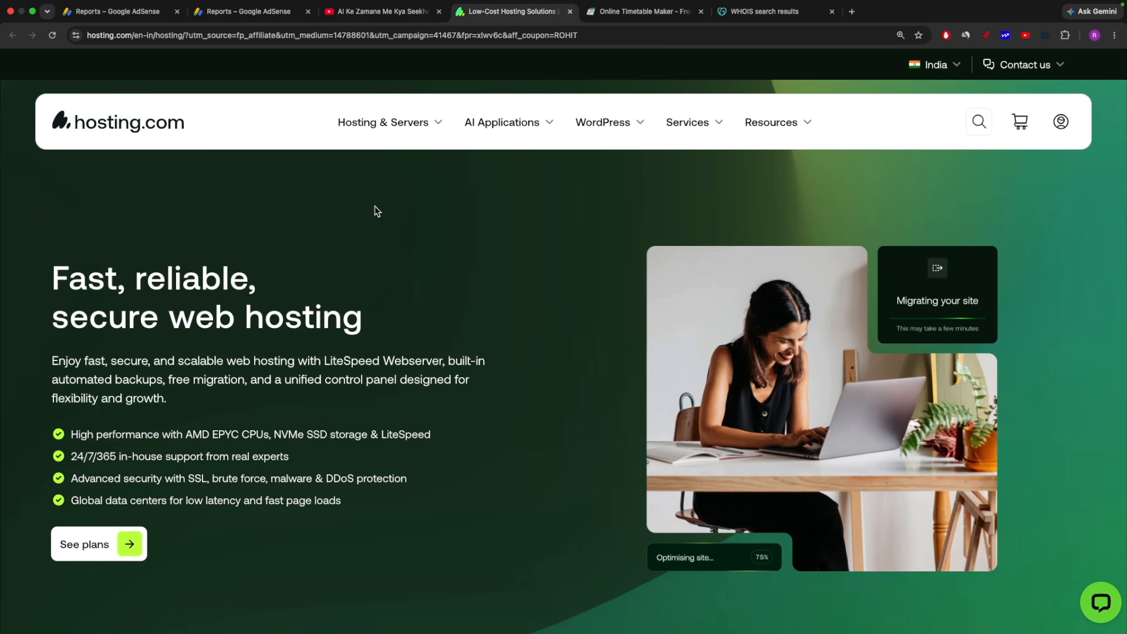
Zoom in on the hosting.com India web hosting page.
{"action": "key", "text": "super+equal"}
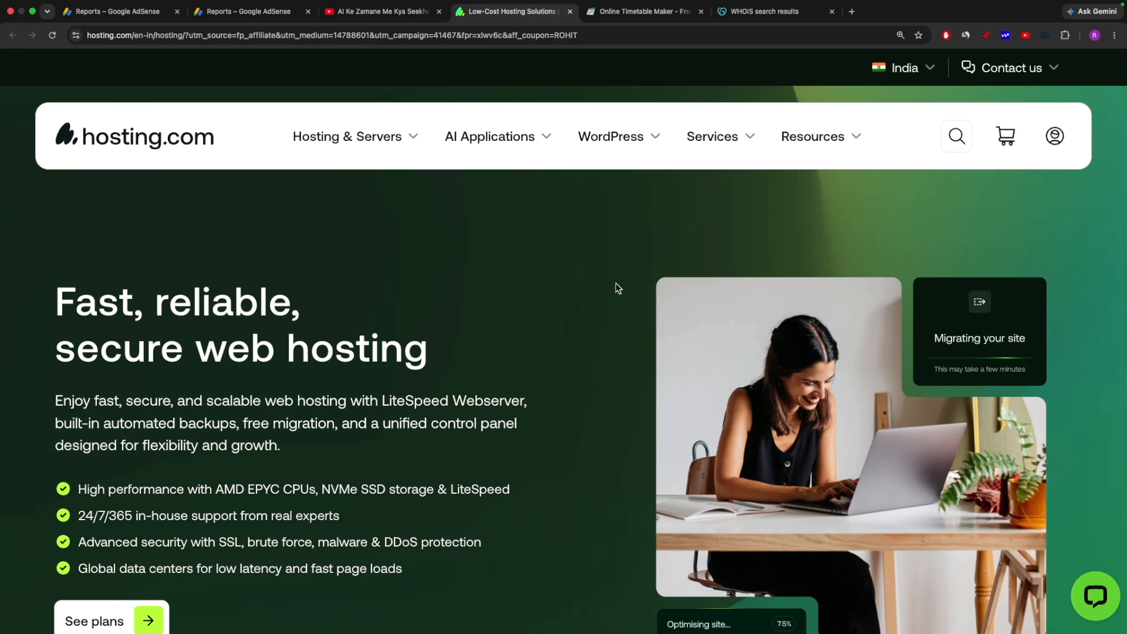
Scroll to the plan pricing cards and highlight the Mini plan's website, 10GB disk and free domain features.
{"action": "scroll", "coordinate": [618, 288], "scroll_direction": "down", "scroll_amount": 4}
{"action": "scroll", "coordinate": [618, 288], "scroll_direction": "down", "scroll_amount": 15}
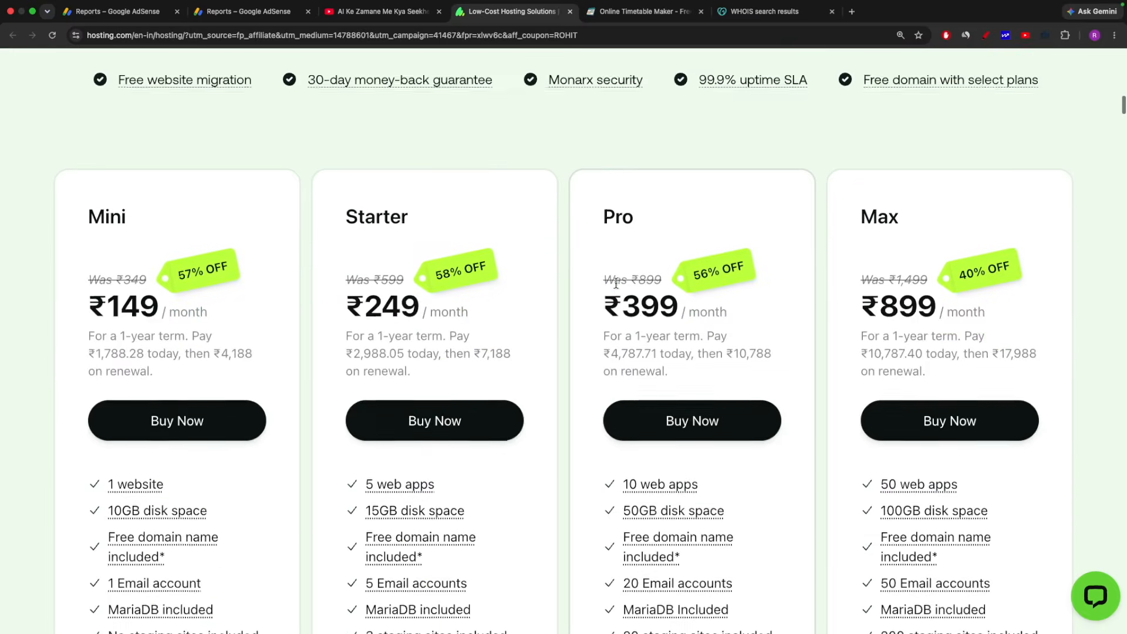
{"action": "scroll", "coordinate": [617, 287], "scroll_direction": "up", "scroll_amount": 3}
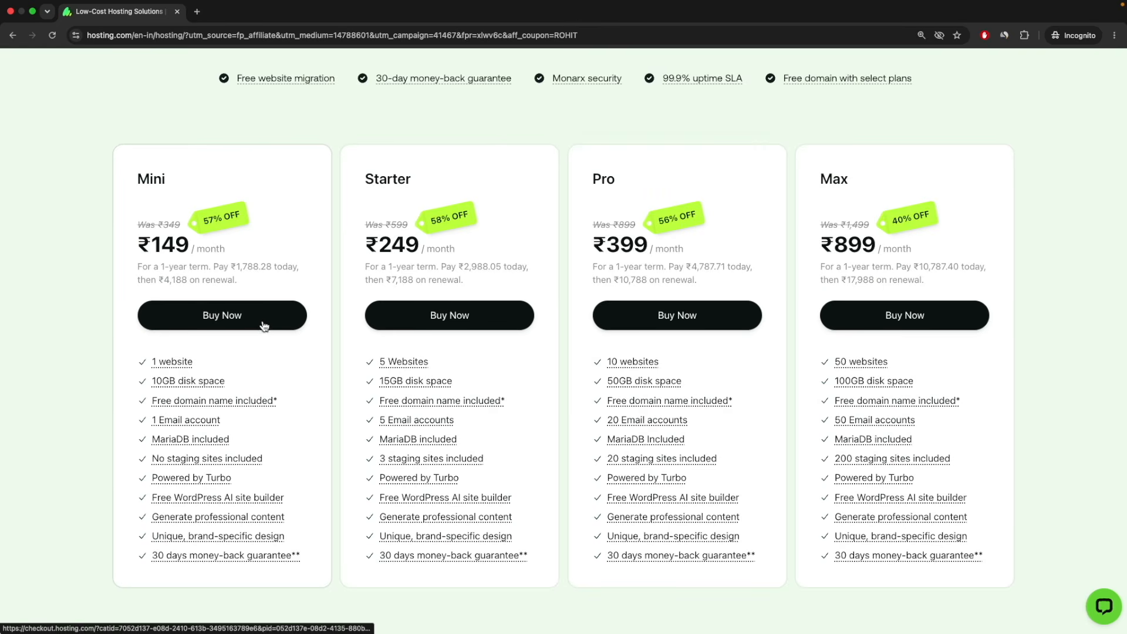
{"action": "left_click_drag", "start_coordinate": [211, 367], "coordinate": [151, 360]}
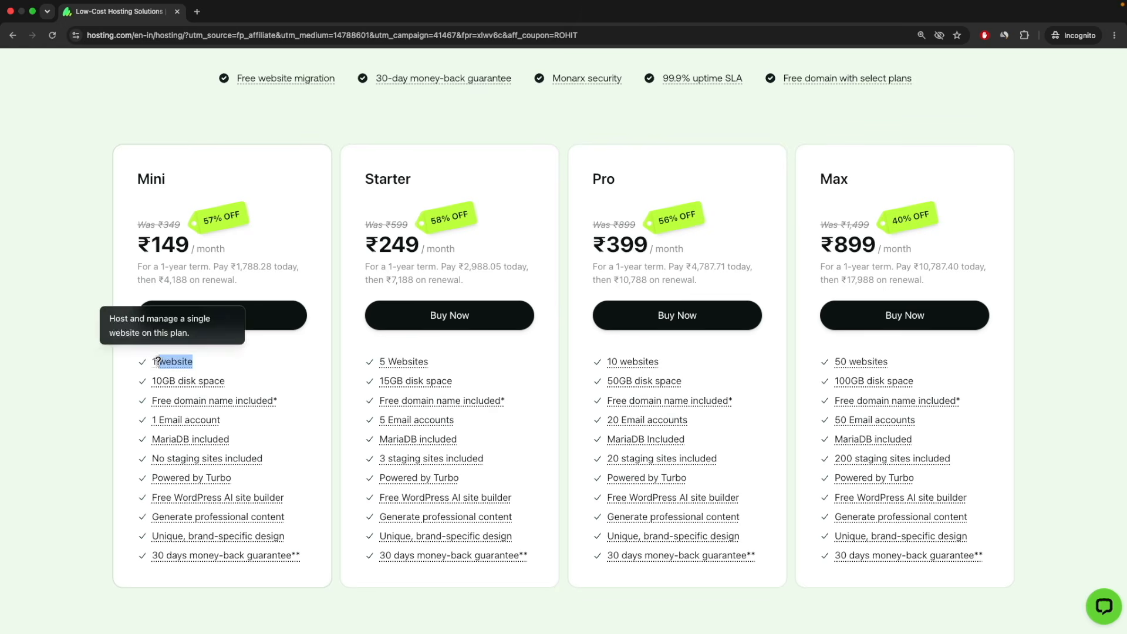
{"action": "left_click_drag", "start_coordinate": [244, 385], "coordinate": [152, 382]}
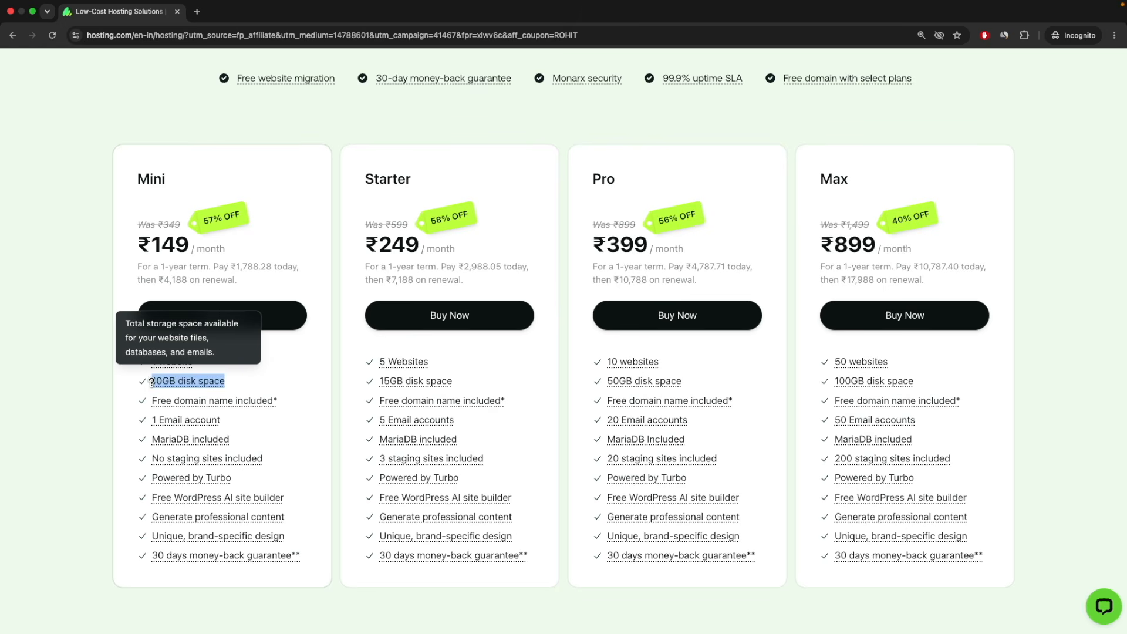
{"action": "left_click", "coordinate": [282, 403]}
{"action": "left_click_drag", "start_coordinate": [282, 403], "coordinate": [151, 400]}
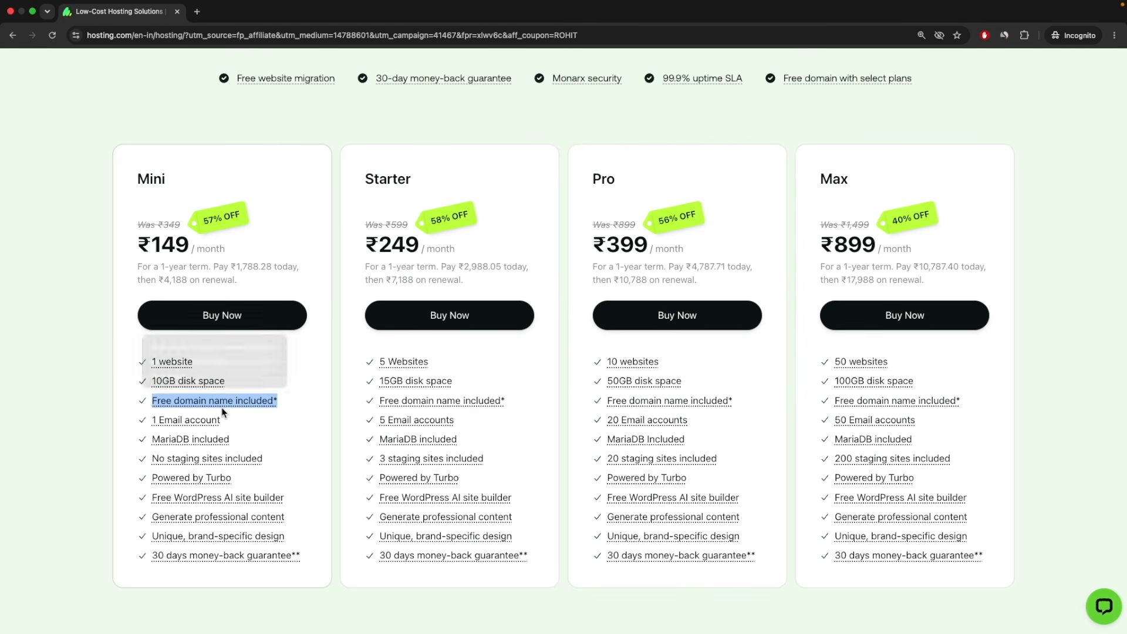
{"action": "left_click", "coordinate": [158, 182]}
{"action": "left_click_drag", "start_coordinate": [200, 183], "coordinate": [121, 177]}
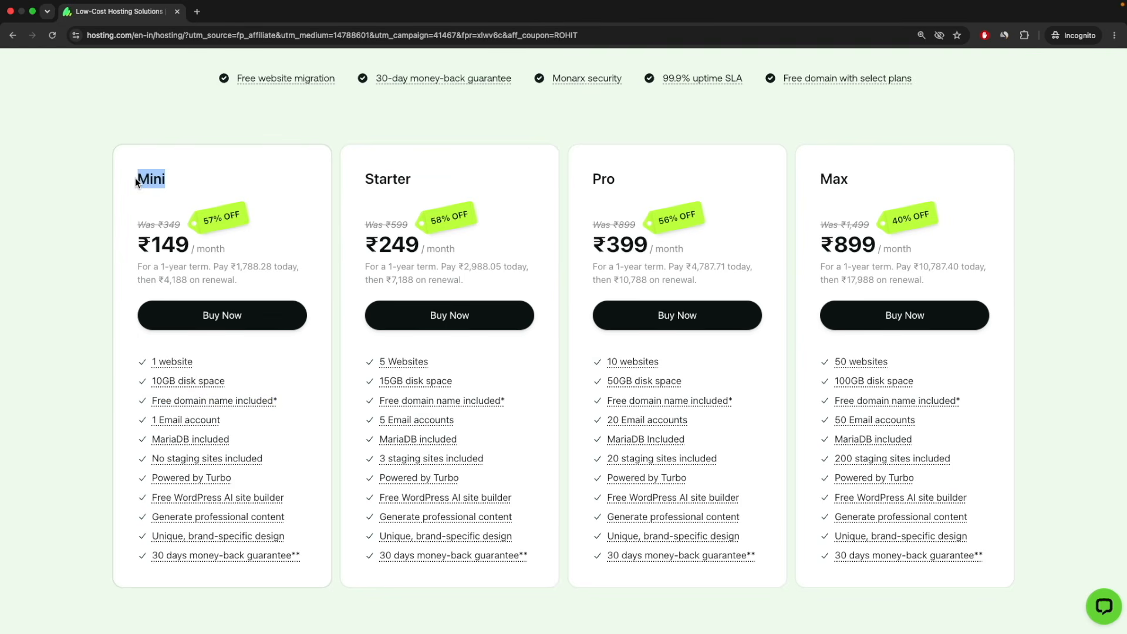
Buy the Mini plan, compare 2-year and 3-year terms, and settle on a 1-year term.
{"action": "left_click", "coordinate": [228, 317]}
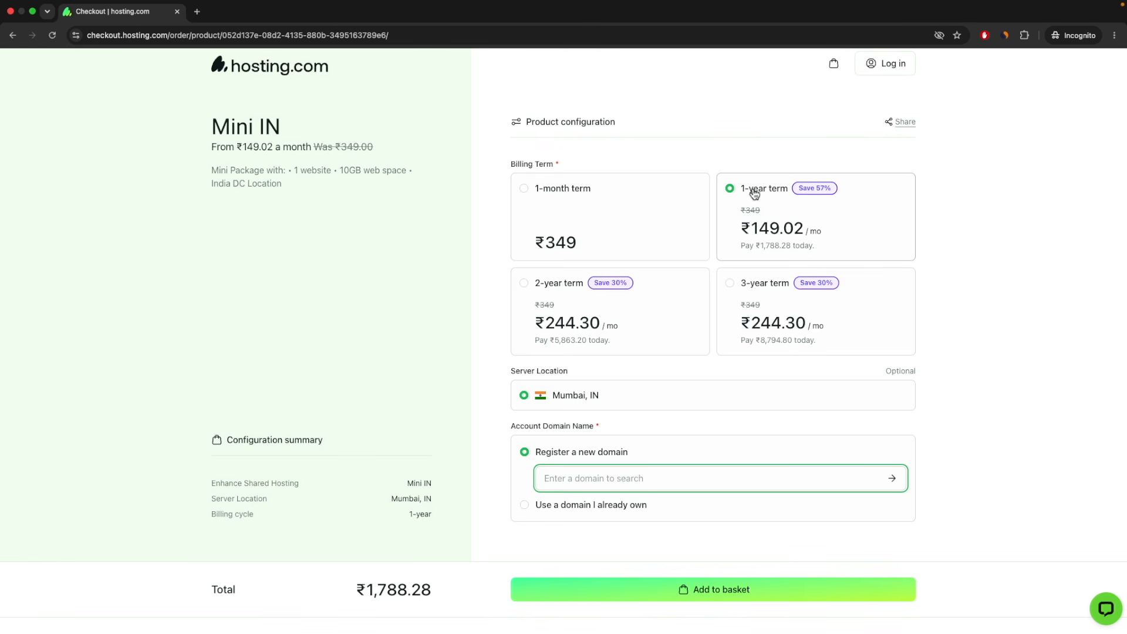
{"action": "left_click", "coordinate": [524, 284]}
{"action": "left_click", "coordinate": [730, 283]}
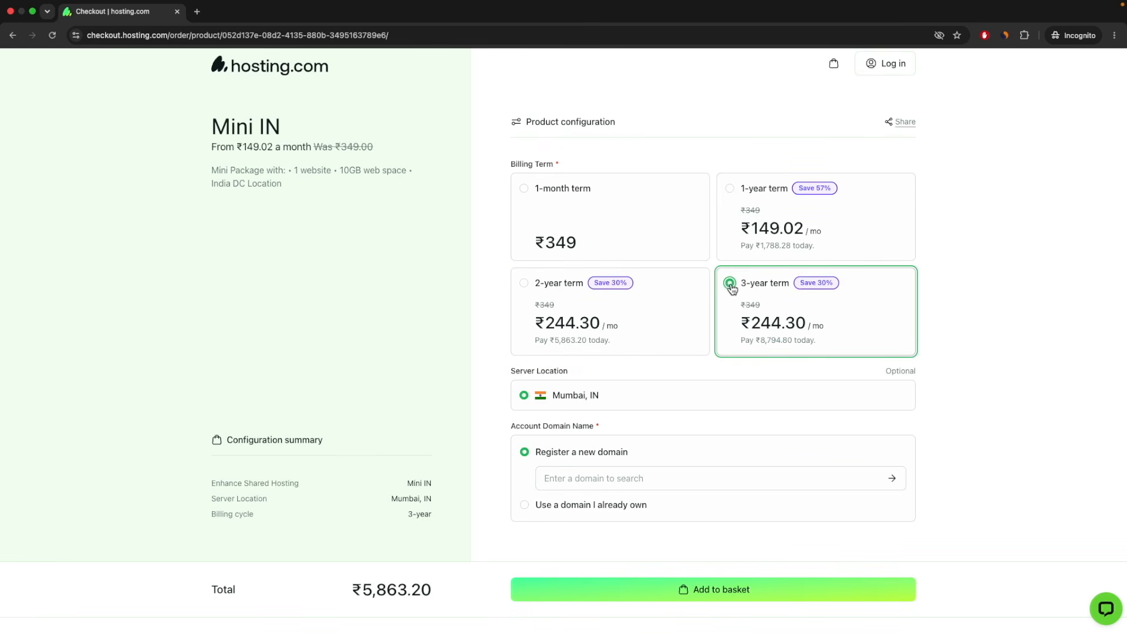
{"action": "left_click", "coordinate": [730, 189]}
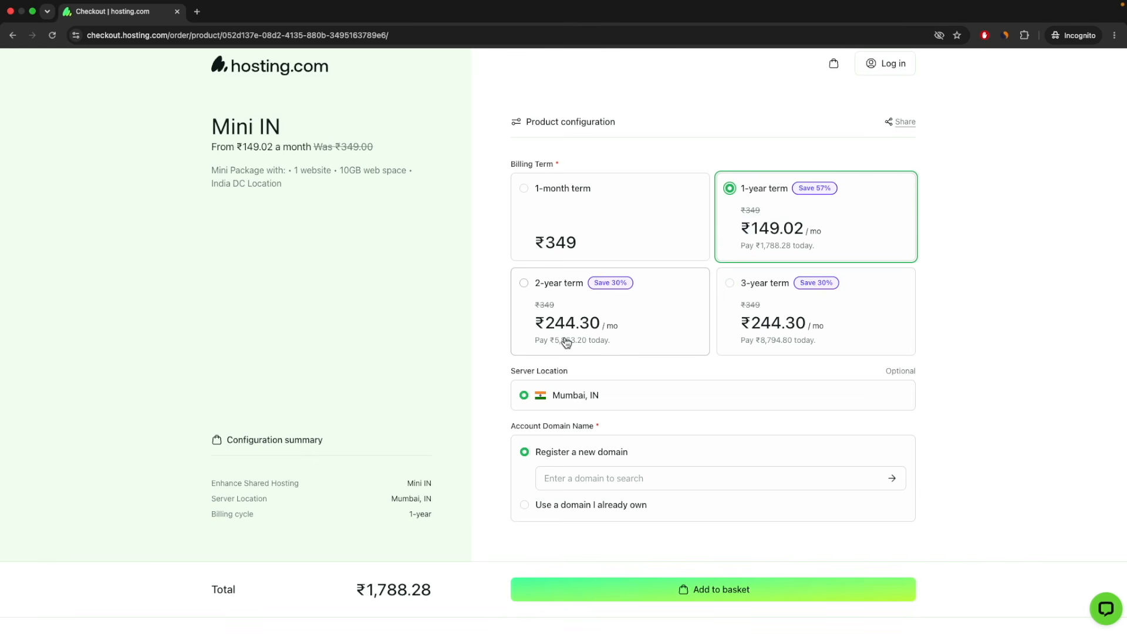
Try the already-owned domain option, then go back to registering a new domain.
{"action": "scroll", "coordinate": [566, 341], "scroll_direction": "down", "scroll_amount": 2}
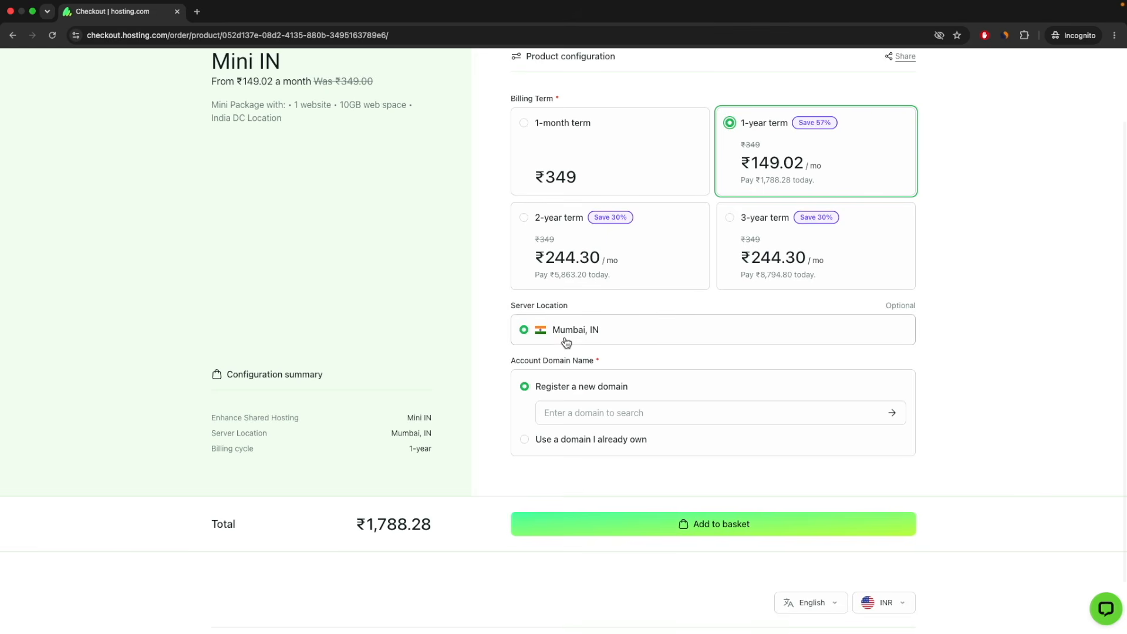
{"action": "scroll", "coordinate": [563, 379], "scroll_direction": "down", "scroll_amount": 1}
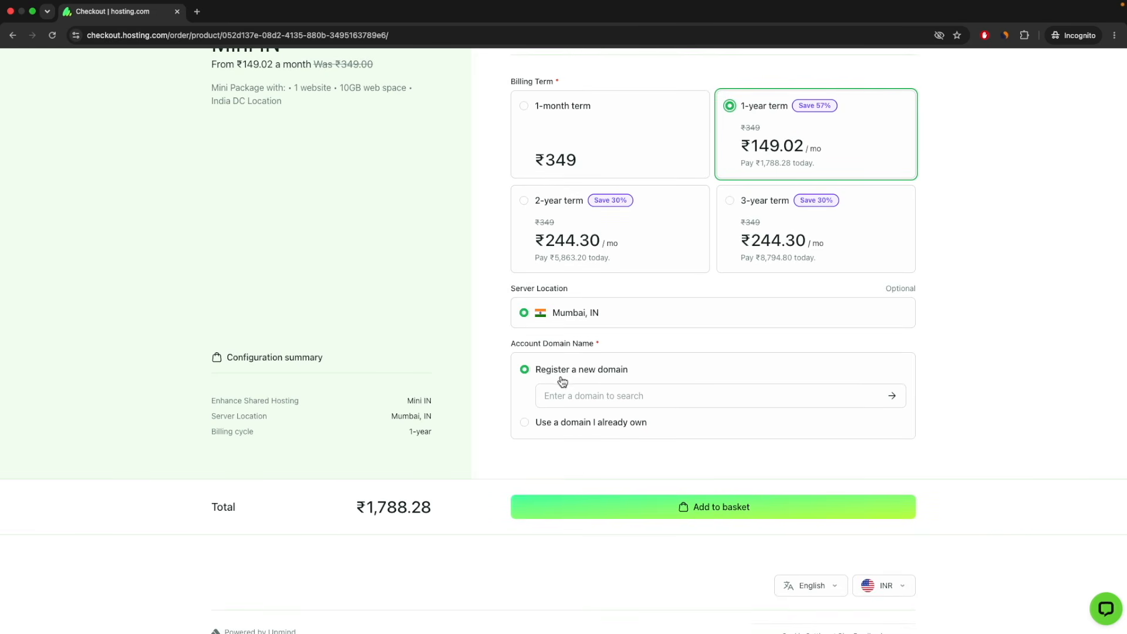
{"action": "key", "text": "super+equal"}
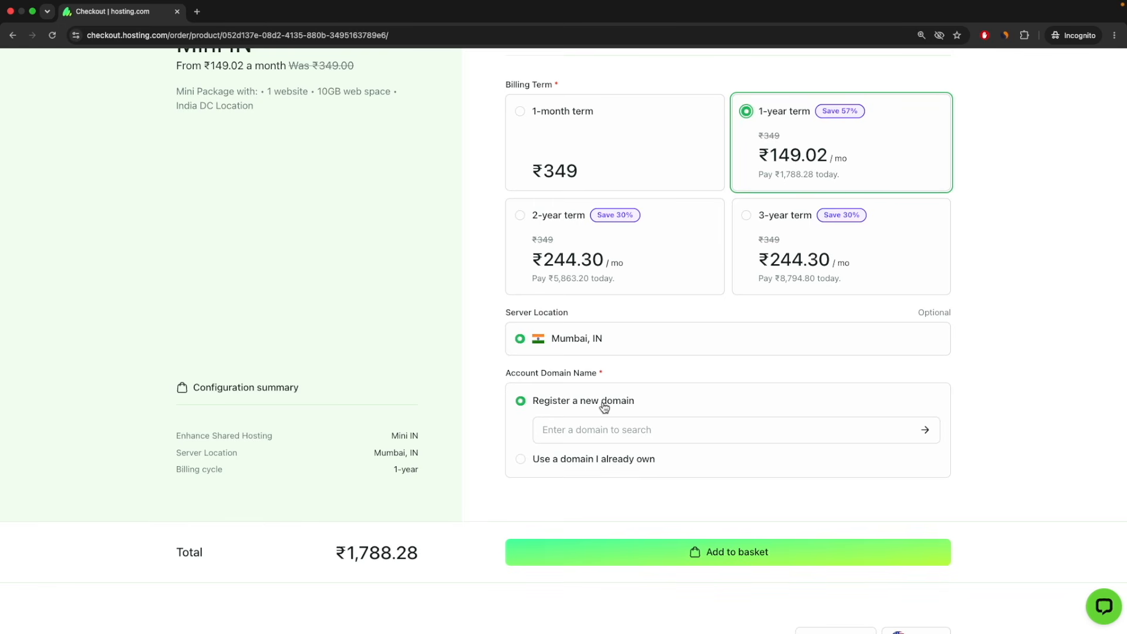
{"action": "left_click", "coordinate": [520, 459]}
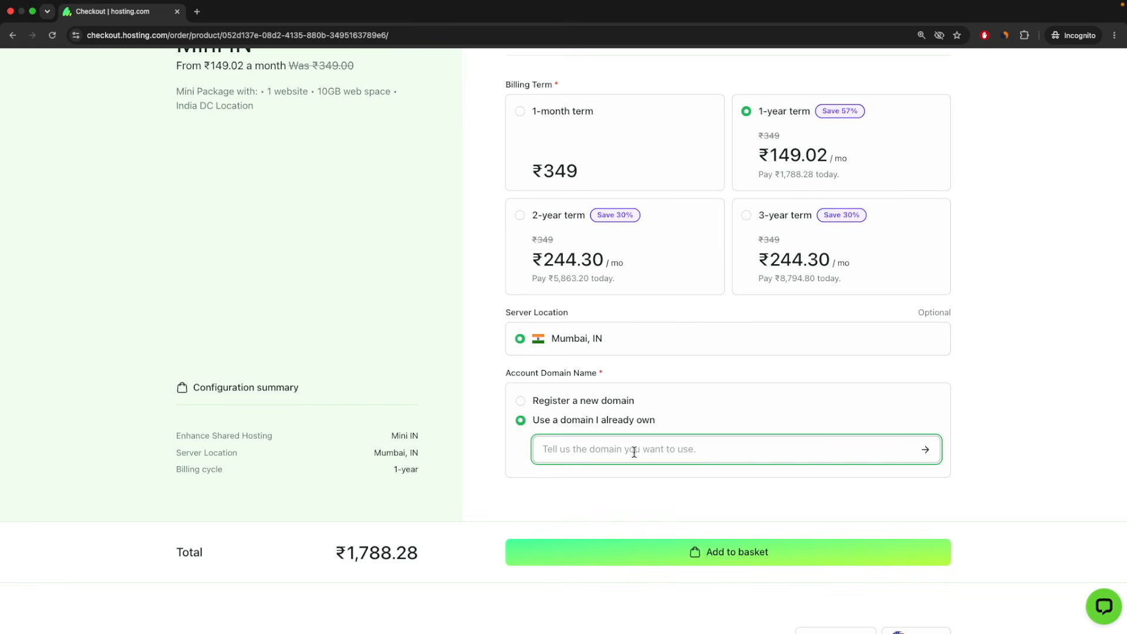
{"action": "left_click", "coordinate": [520, 402]}
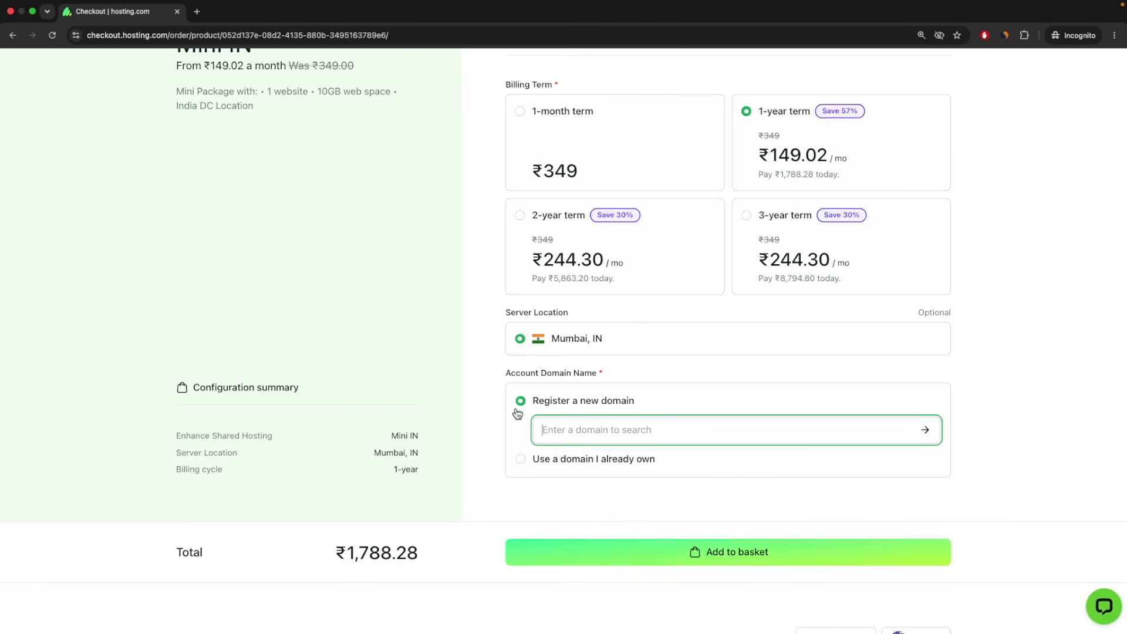
{"action": "scroll", "coordinate": [445, 335], "scroll_direction": "up", "scroll_amount": 3}
{"action": "scroll", "coordinate": [487, 334], "scroll_direction": "down", "scroll_amount": 1}
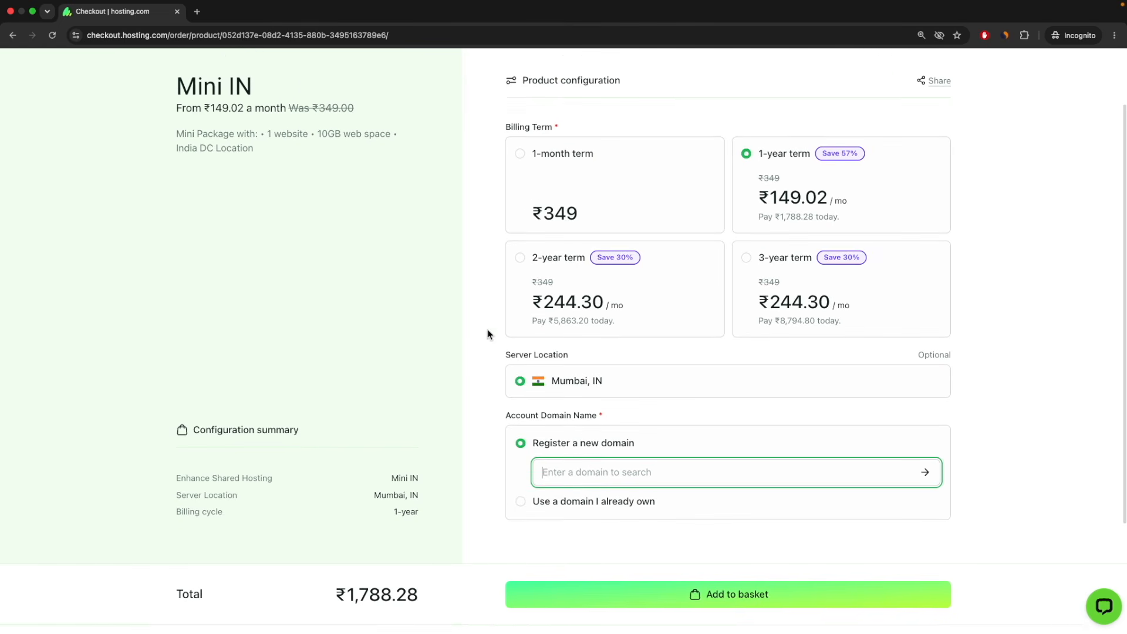
{"action": "scroll", "coordinate": [490, 353], "scroll_direction": "down", "scroll_amount": 1}
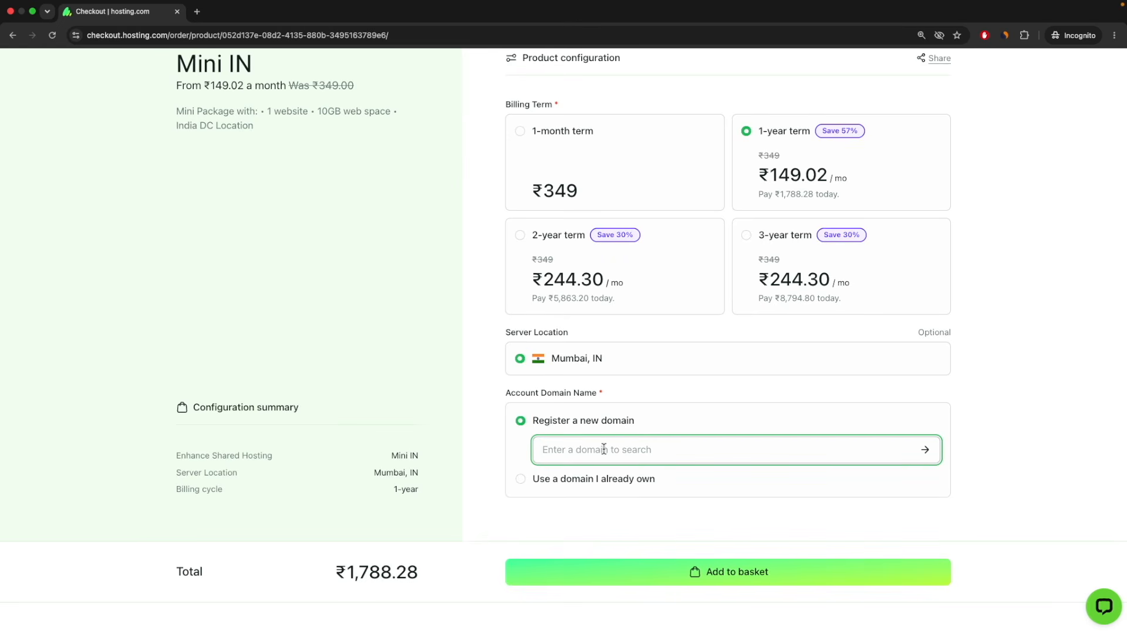
Search 'rohittools', add rohittools.com (₹1,362.45/yr) to the basket, and confirm it as the account domain.
{"action": "type", "text": "rohit"}
{"action": "key", "text": "Return"}
{"action": "type", "text": "tools"}
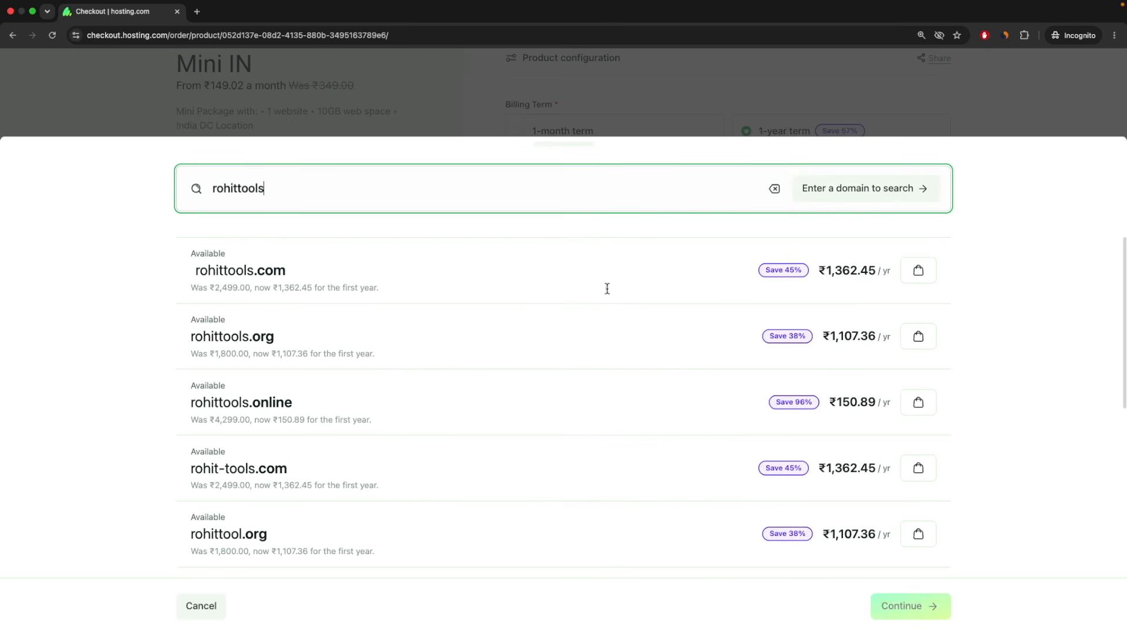
{"action": "left_click", "coordinate": [918, 271]}
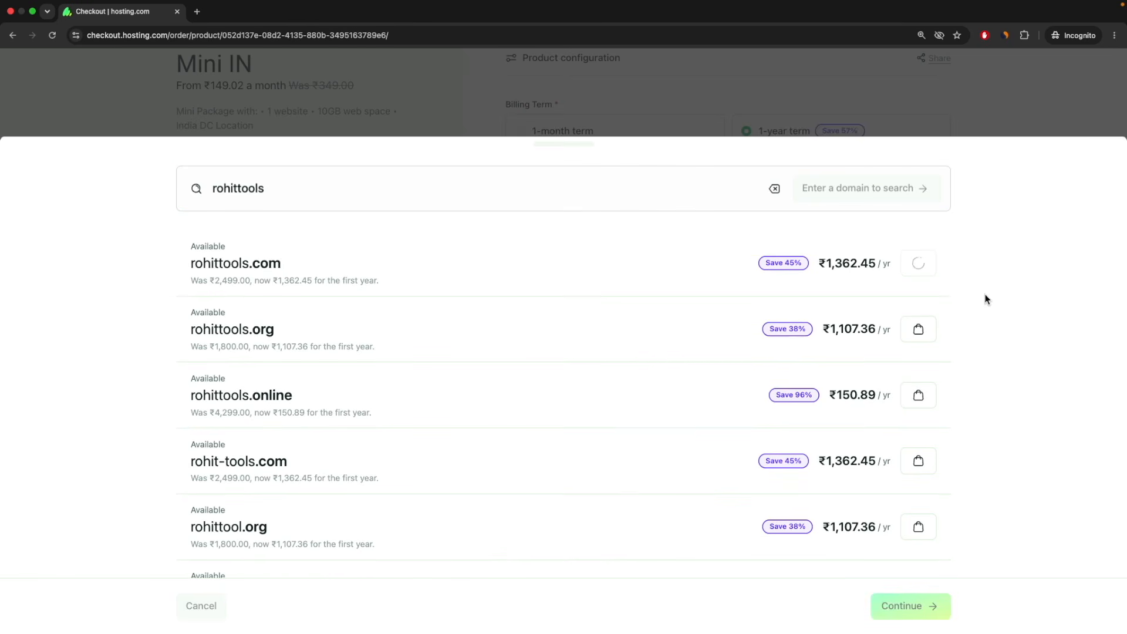
{"action": "scroll", "coordinate": [984, 297], "scroll_direction": "up", "scroll_amount": 1}
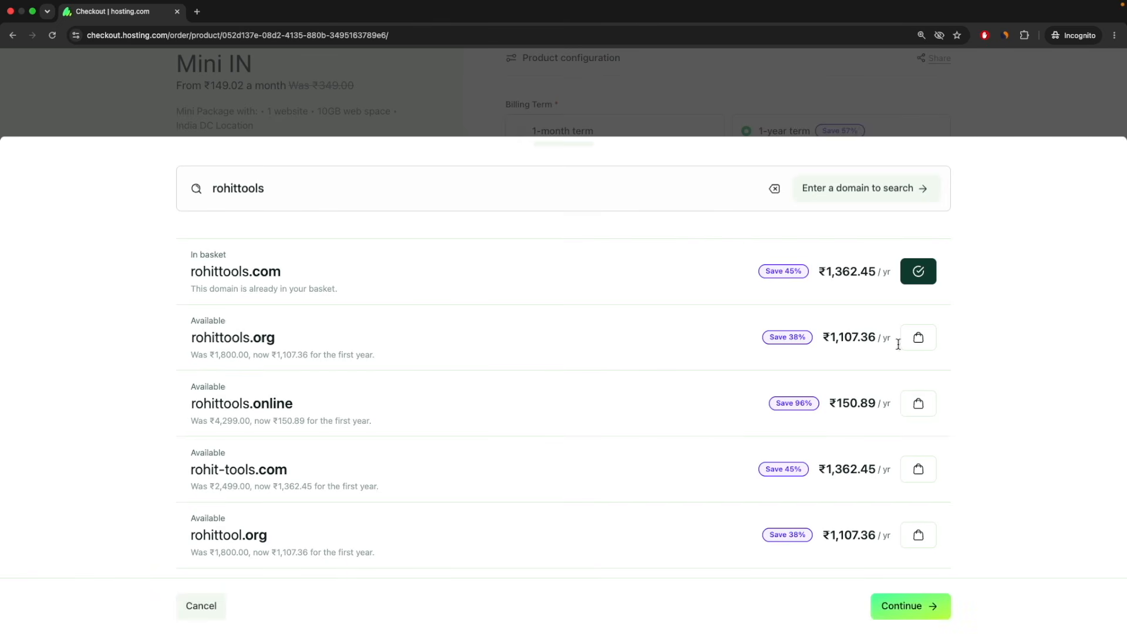
{"action": "left_click", "coordinate": [904, 612]}
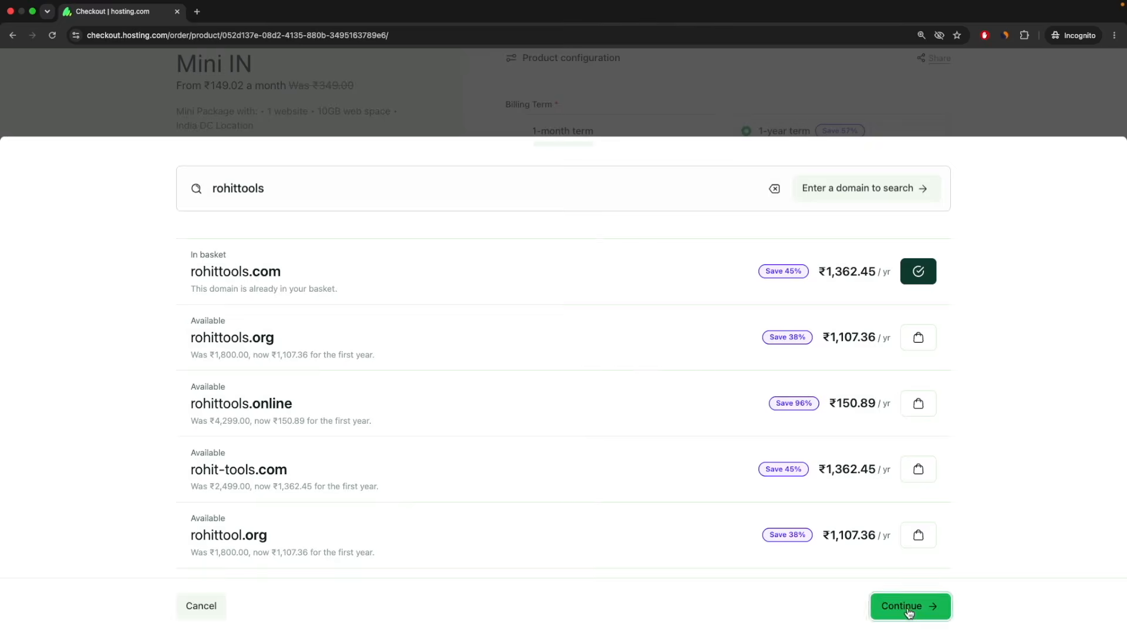
Add the configured Mini plan to the basket and check the ₹1,788.28 total.
{"action": "scroll", "coordinate": [984, 533], "scroll_direction": "up", "scroll_amount": 3}
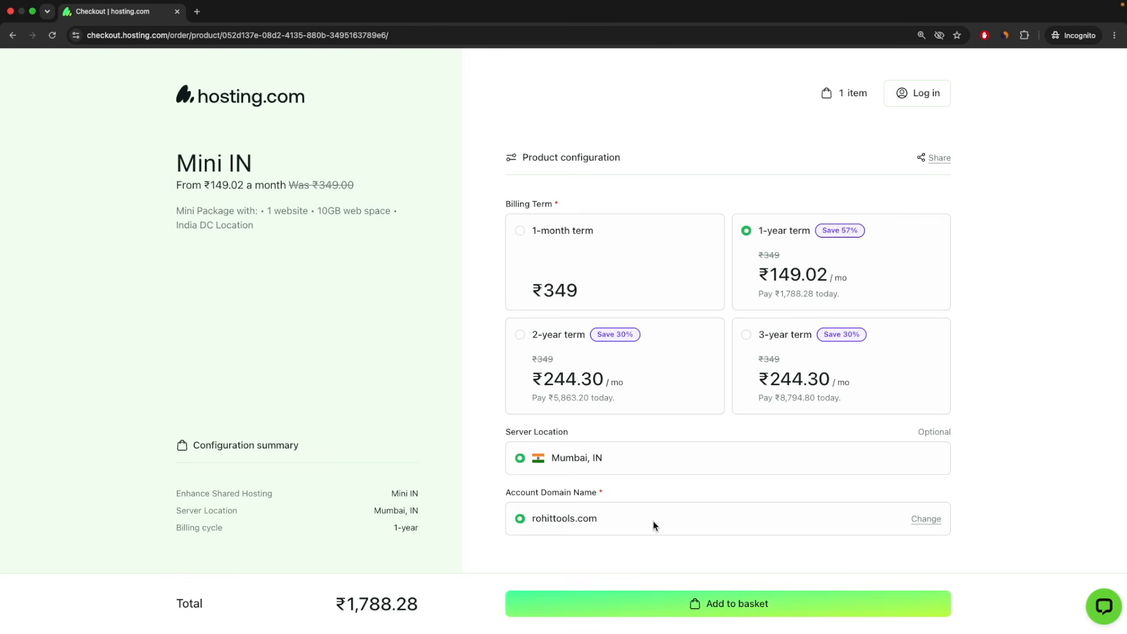
{"action": "left_click", "coordinate": [739, 609]}
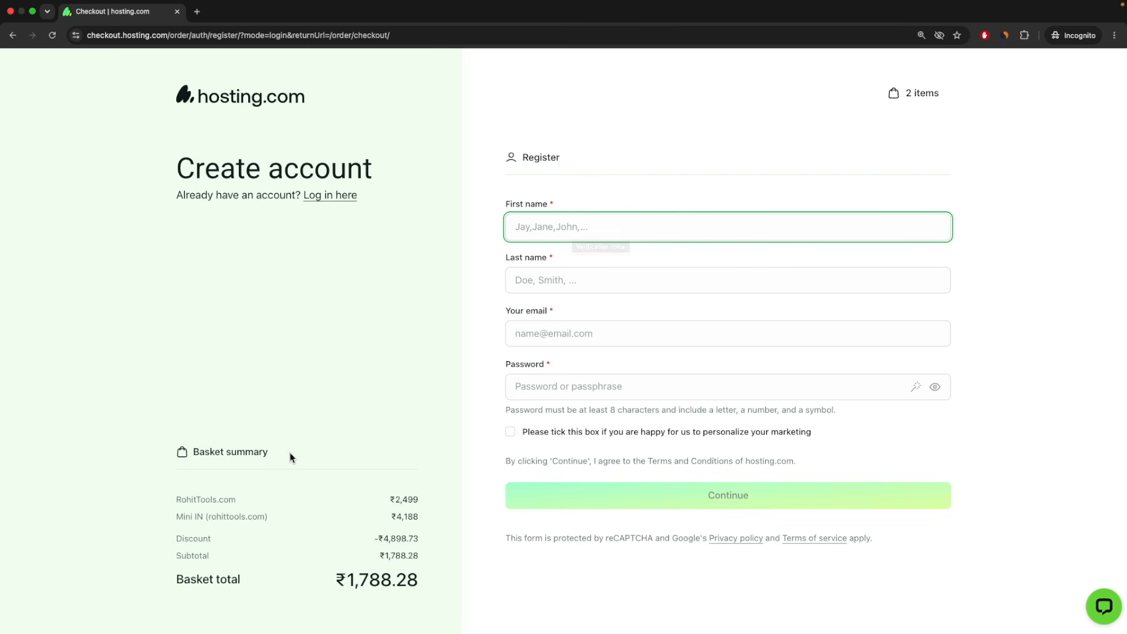
{"action": "left_click_drag", "start_coordinate": [428, 584], "coordinate": [351, 580]}
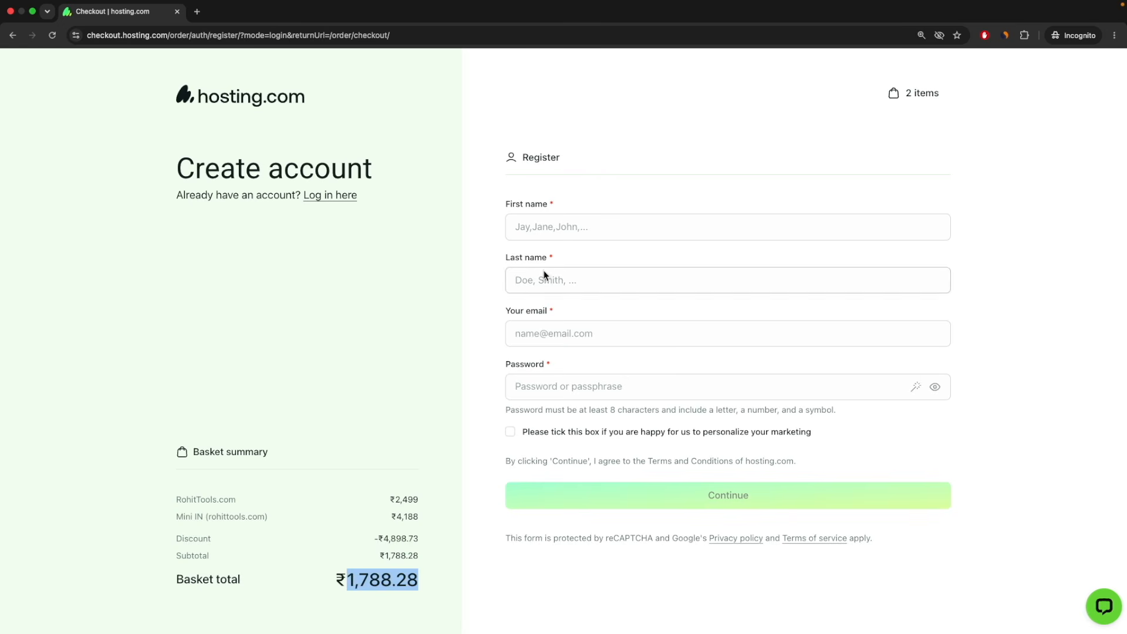
Enter the account holder's first and last name on the Create account form.
{"action": "left_click", "coordinate": [539, 228]}
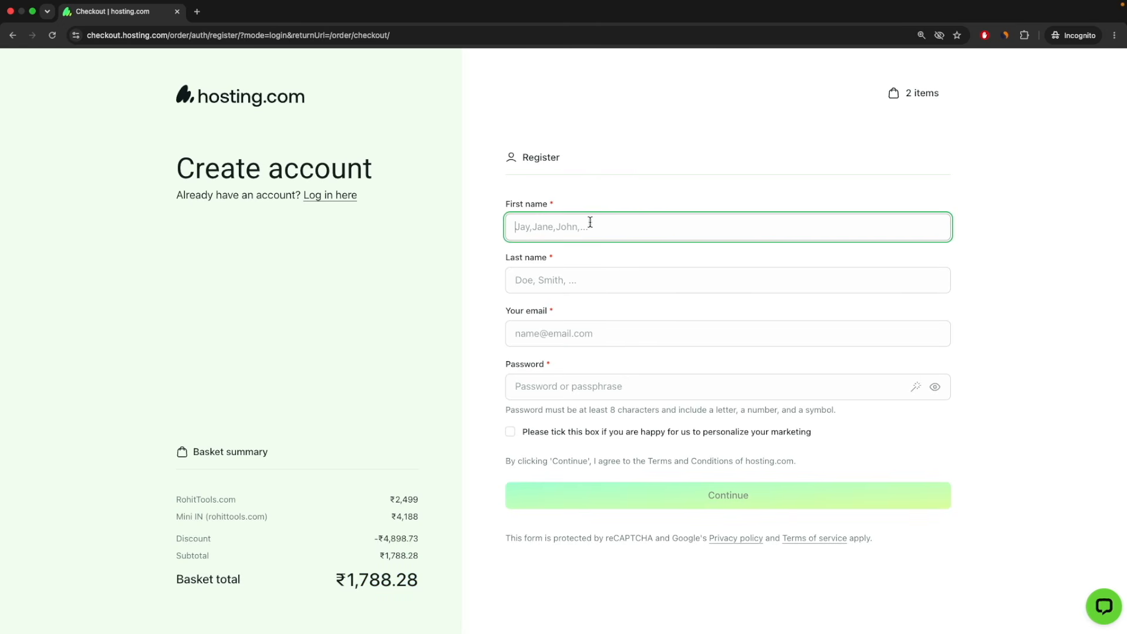
{"action": "left_click", "coordinate": [558, 280]}
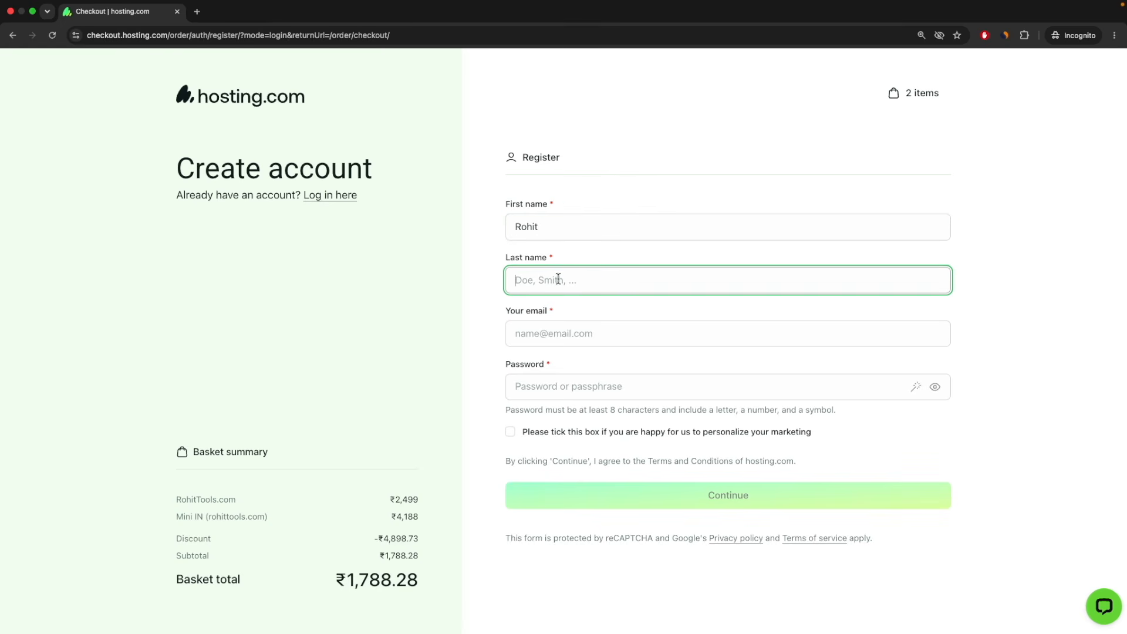
{"action": "type", "text": "Pal"}
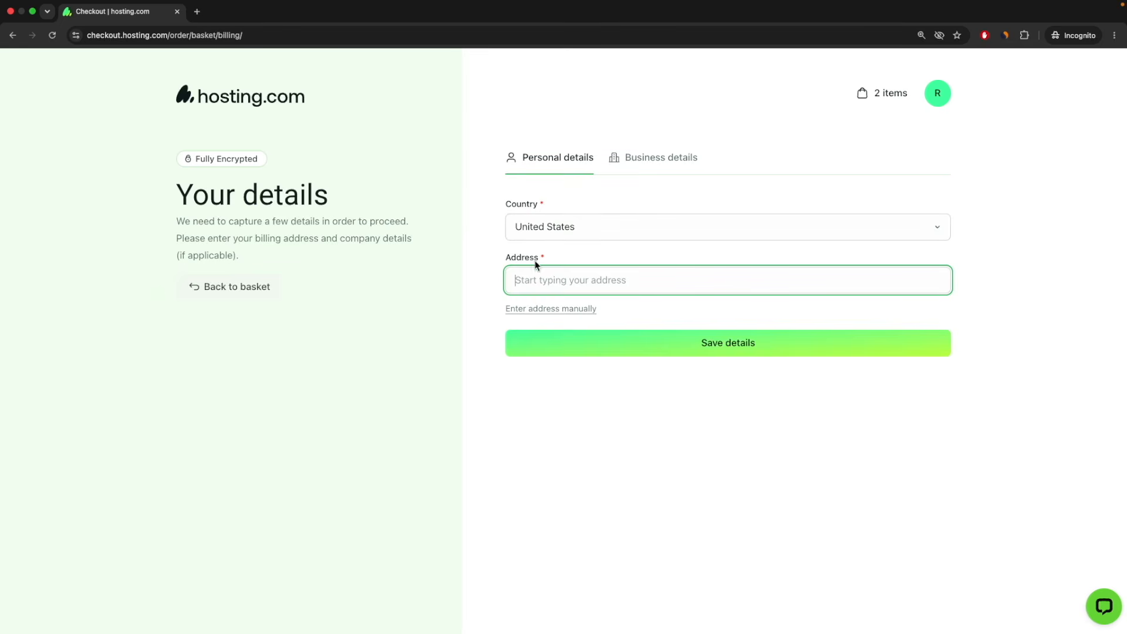
Set the billing country to India, enter the billing address, save, and view Business details.
{"action": "left_click", "coordinate": [565, 232]}
{"action": "scroll", "coordinate": [583, 387], "scroll_direction": "down", "scroll_amount": 5}
{"action": "scroll", "coordinate": [582, 395], "scroll_direction": "up", "scroll_amount": 15}
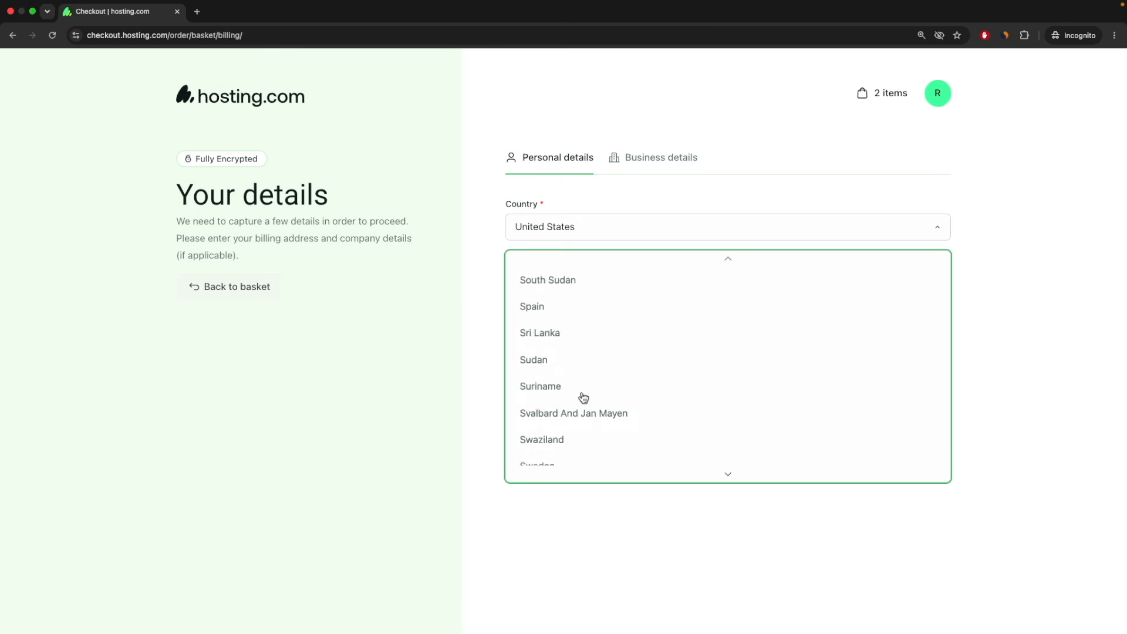
{"action": "left_click", "coordinate": [535, 376]}
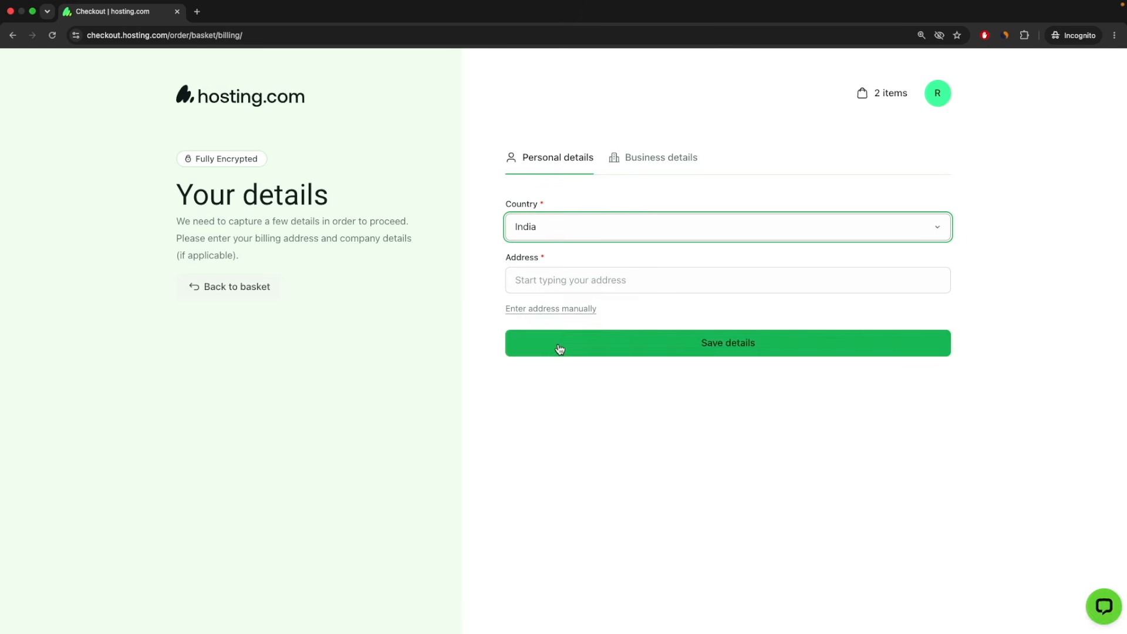
{"action": "left_click", "coordinate": [620, 280]}
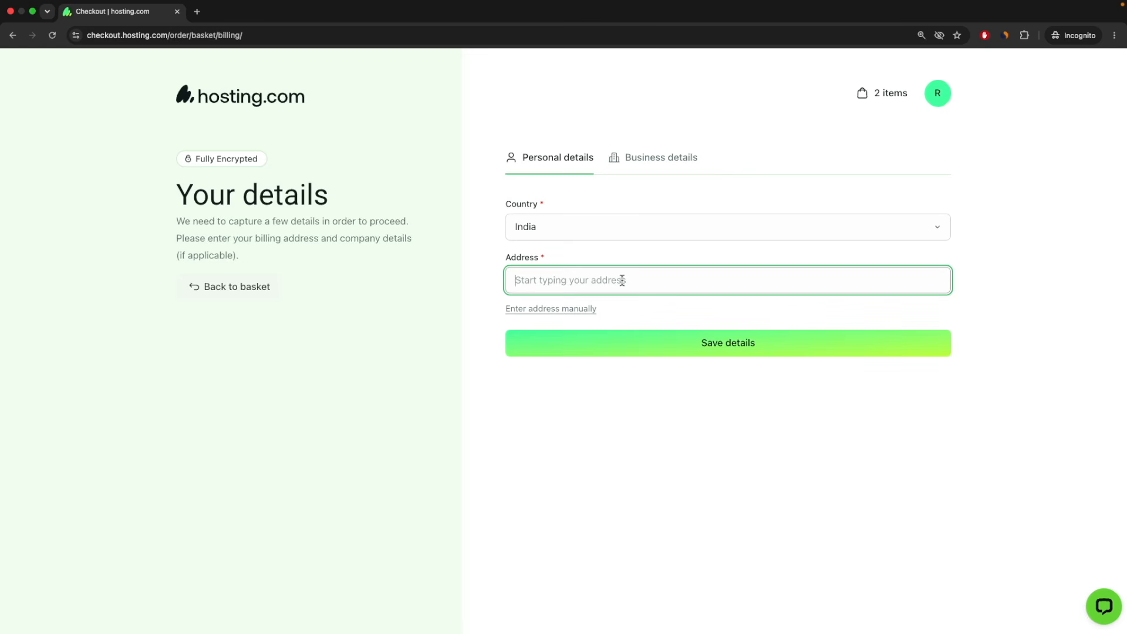
{"action": "type", "text": "b22"}
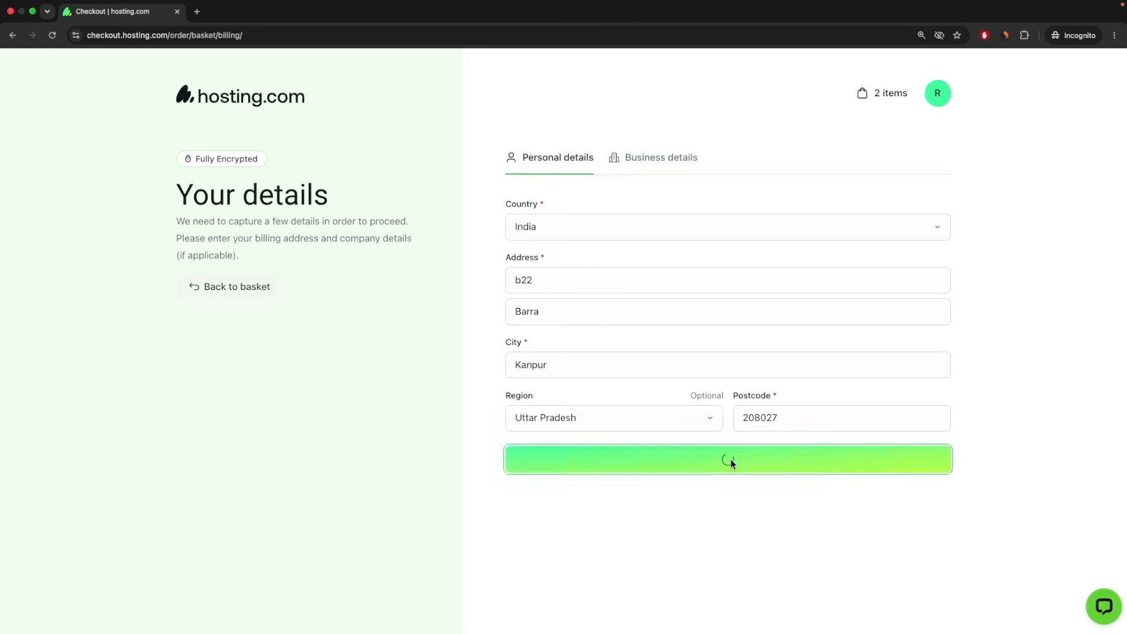
{"action": "left_click", "coordinate": [755, 460]}
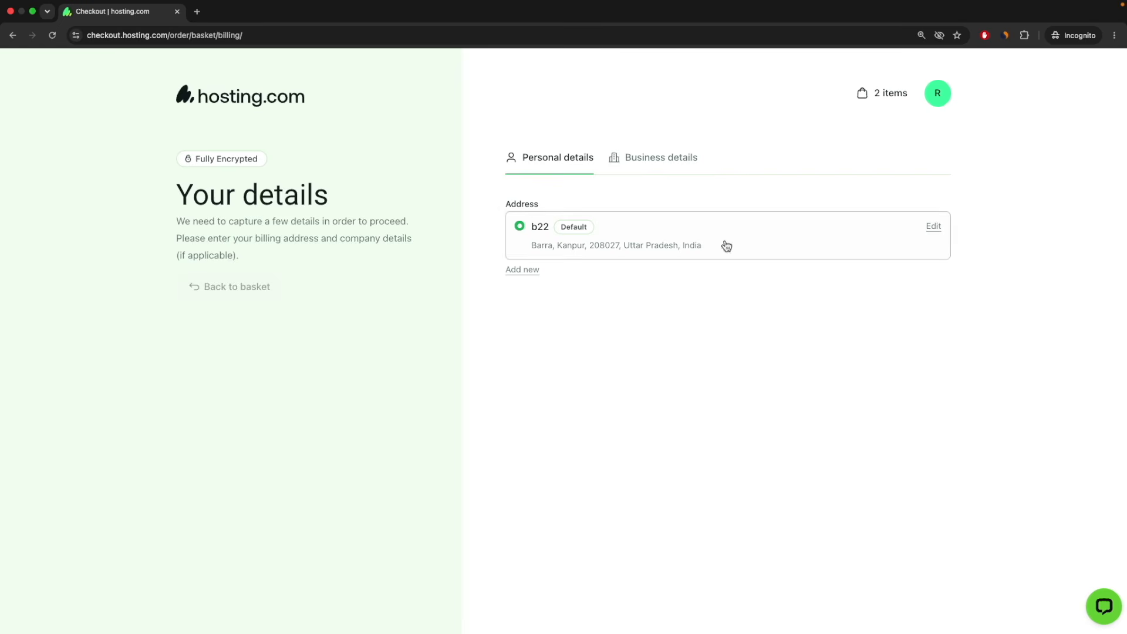
{"action": "left_click", "coordinate": [669, 161]}
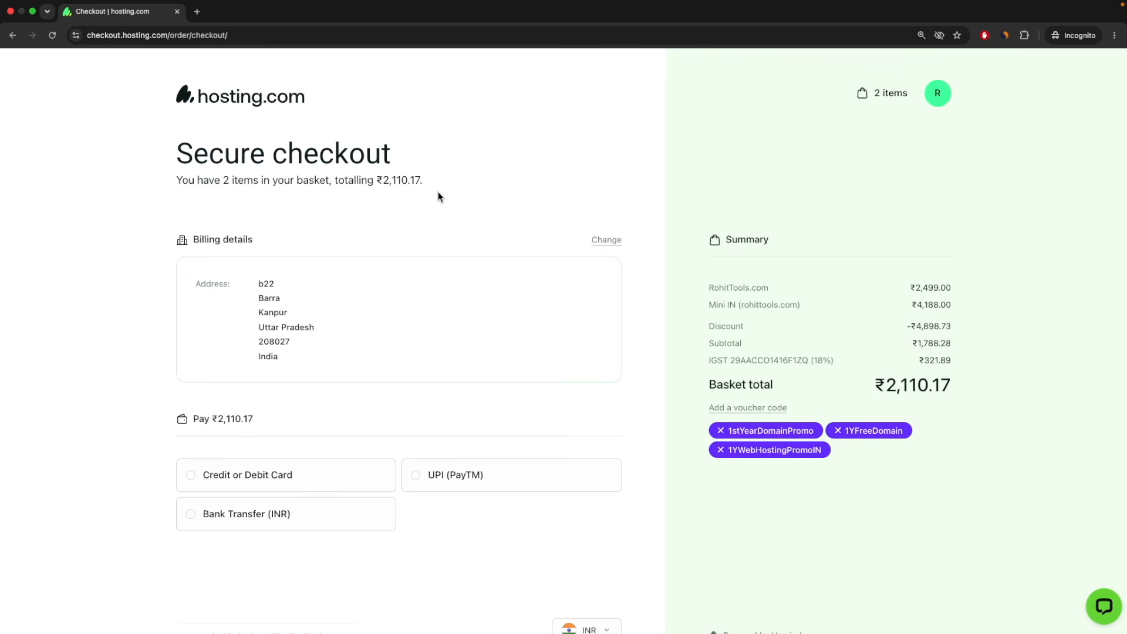
Review the subtotal and the ₹321.89 IGST line on the zoomed-in checkout.
{"action": "scroll", "coordinate": [837, 389], "scroll_direction": "down", "scroll_amount": 1}
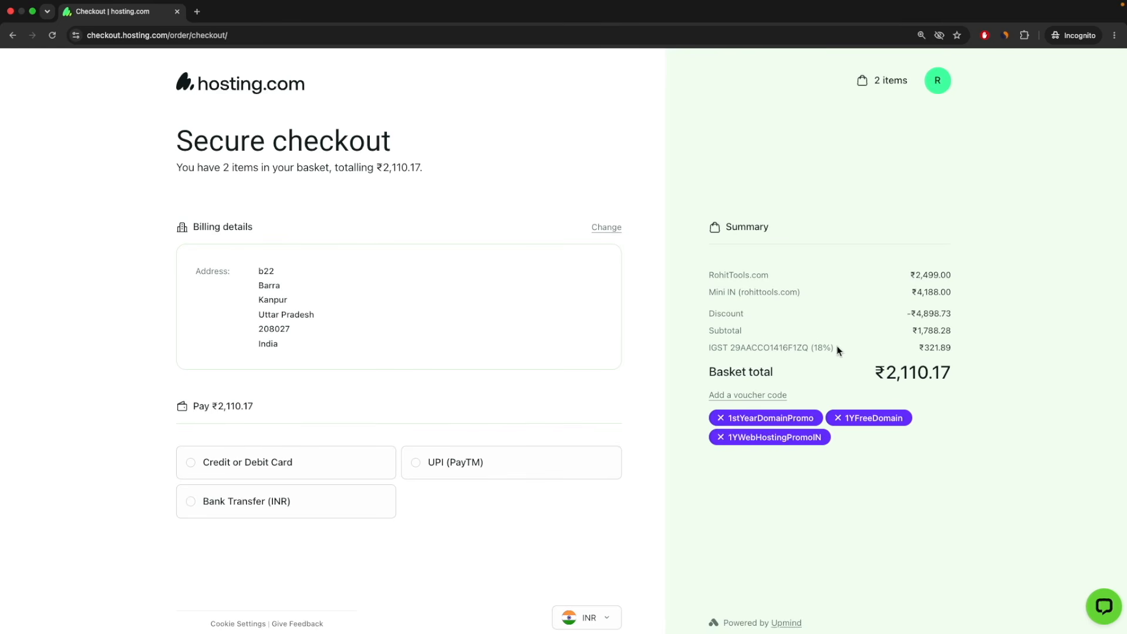
{"action": "left_click_drag", "start_coordinate": [838, 350], "coordinate": [707, 350]}
{"action": "left_click", "coordinate": [880, 353]}
{"action": "mouse_move", "coordinate": [914, 351]}
{"action": "left_mouse_down"}
{"action": "mouse_move", "coordinate": [958, 345]}
{"action": "mouse_move", "coordinate": [920, 332]}
{"action": "left_mouse_up"}
{"action": "key", "text": "super+plus"}
{"action": "key", "text": "super+plus"}
{"action": "left_click", "coordinate": [1069, 435]}
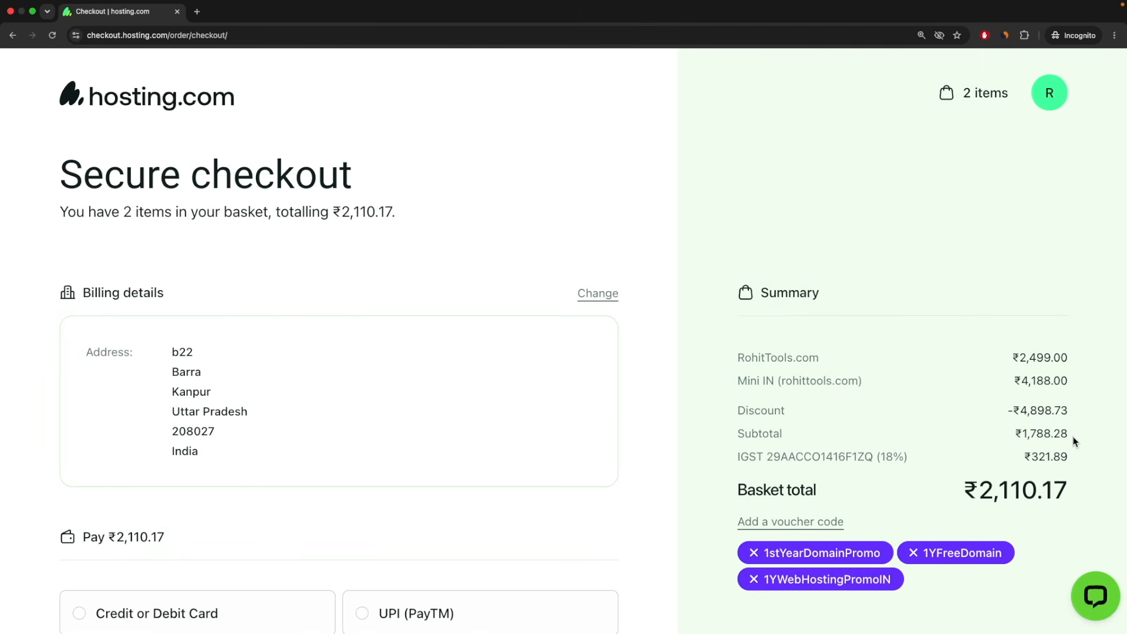
{"action": "left_click_drag", "start_coordinate": [1069, 456], "coordinate": [1025, 456]}
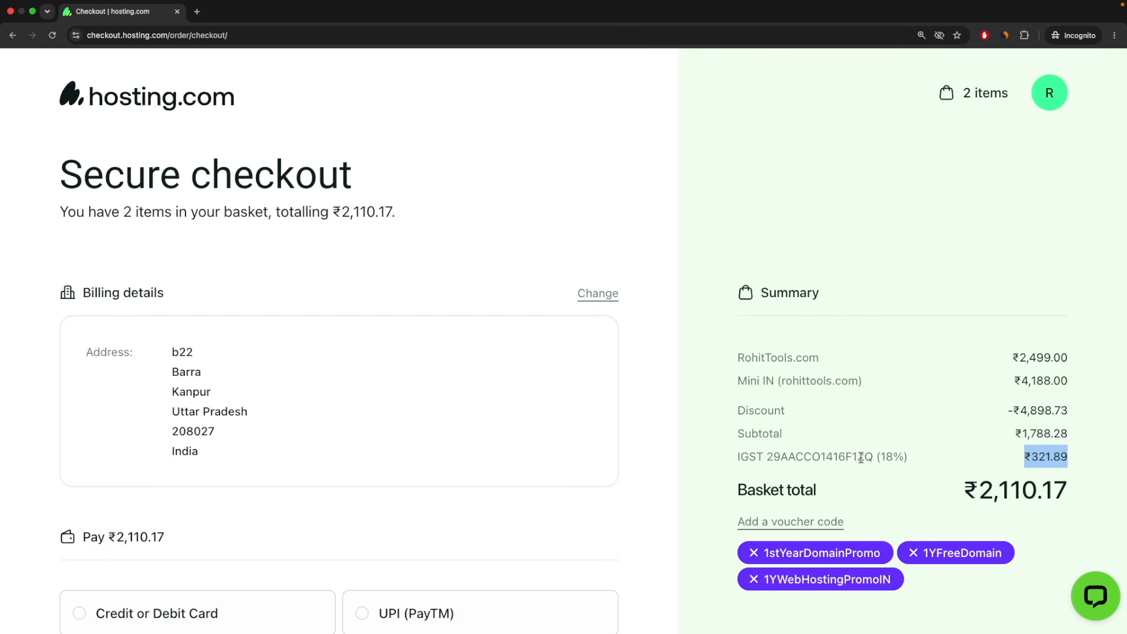
Open voucher code entry and type the code ROHIT.
{"action": "scroll", "coordinate": [861, 457], "scroll_direction": "down", "scroll_amount": 2}
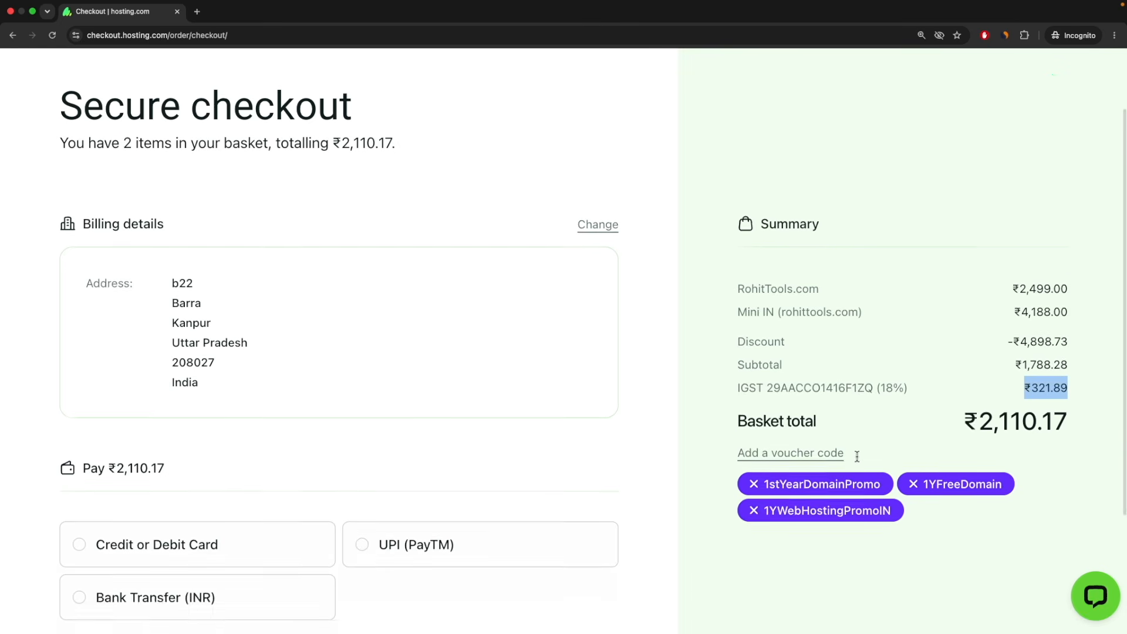
{"action": "left_click", "coordinate": [788, 454]}
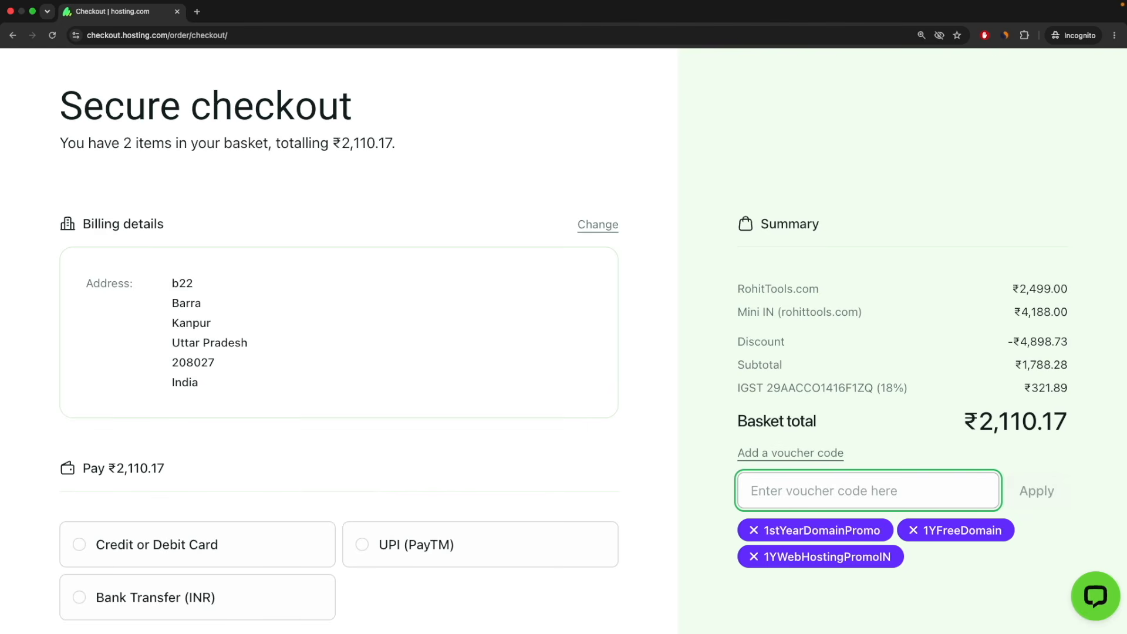
{"action": "type", "text": "ROHIT"}
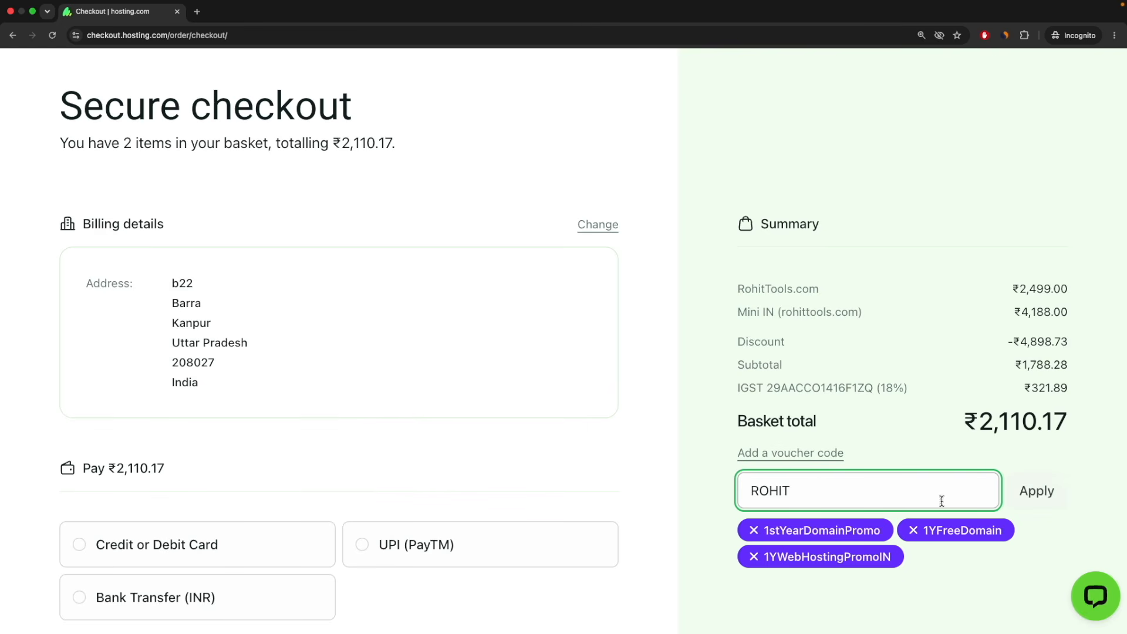
Apply the ROHIT voucher and confirm the new ₹1,863.07 basket total.
{"action": "left_click", "coordinate": [1036, 492]}
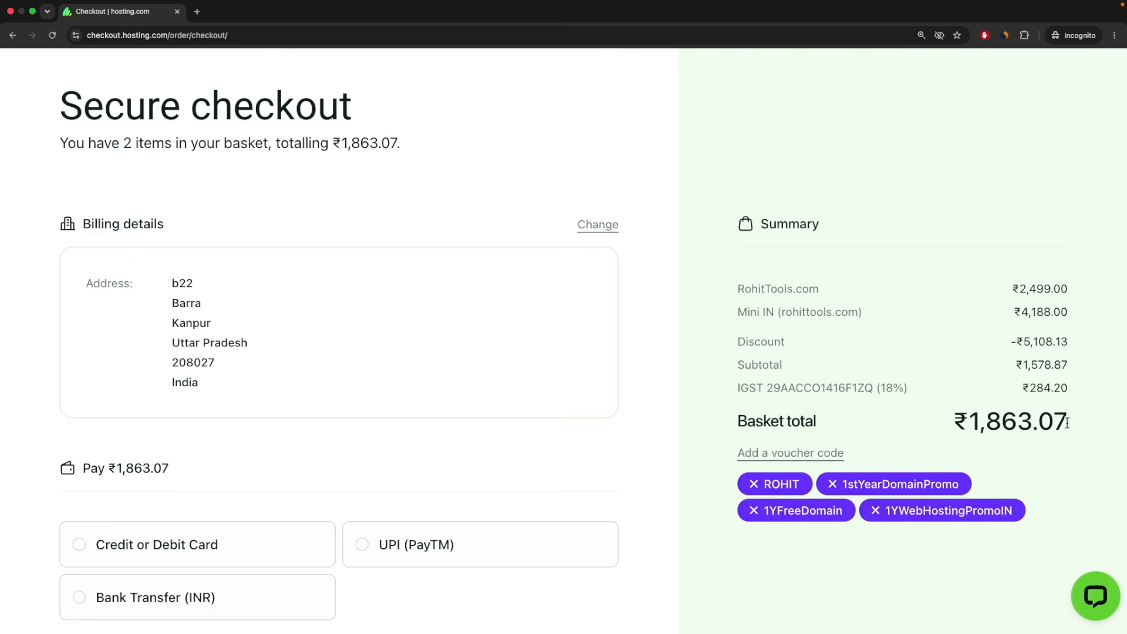
{"action": "left_click_drag", "start_coordinate": [1067, 423], "coordinate": [943, 424]}
{"action": "scroll", "coordinate": [951, 429], "scroll_direction": "down", "scroll_amount": 2}
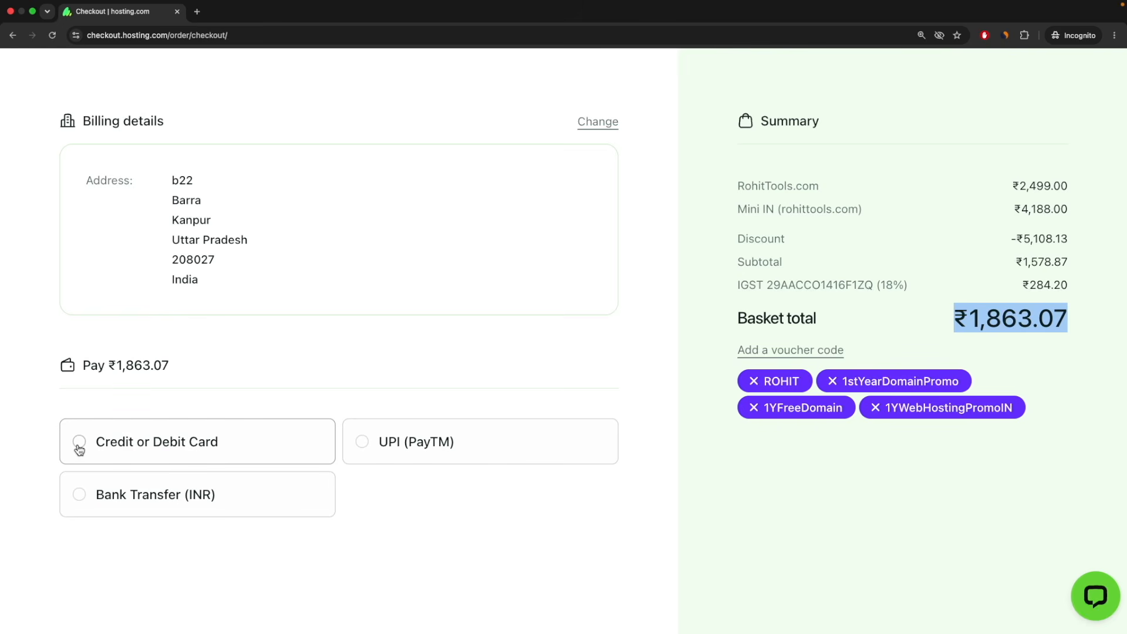
Choose UPI (PayTM) as the payment method and place the order.
{"action": "left_click", "coordinate": [363, 443]}
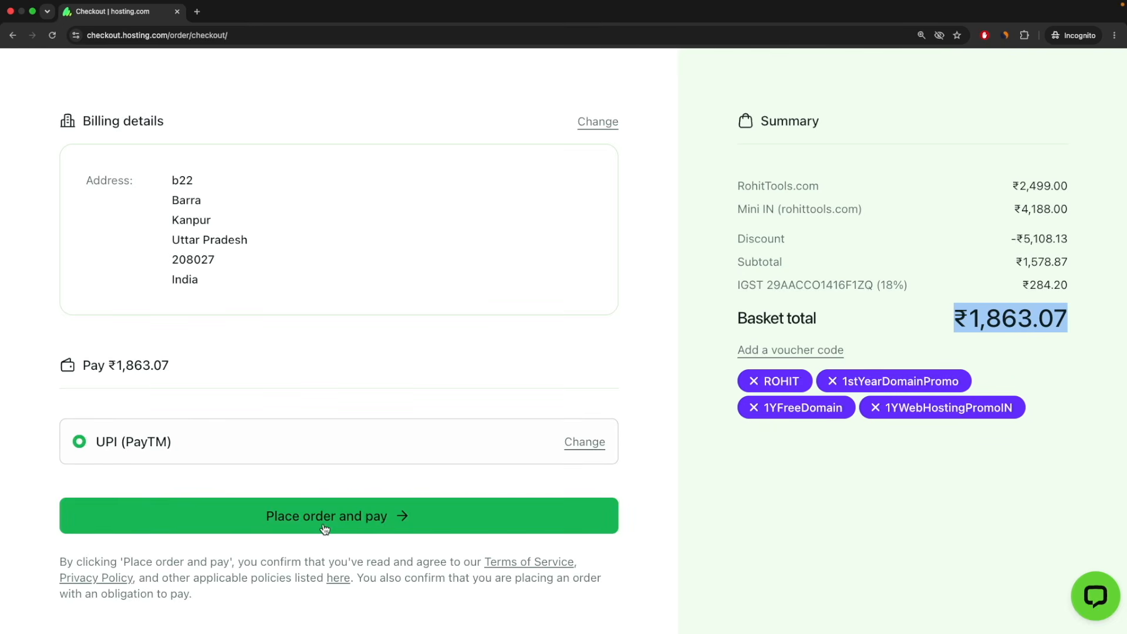
{"action": "scroll", "coordinate": [429, 522], "scroll_direction": "up", "scroll_amount": 3}
{"action": "scroll", "coordinate": [429, 522], "scroll_direction": "down", "scroll_amount": 3}
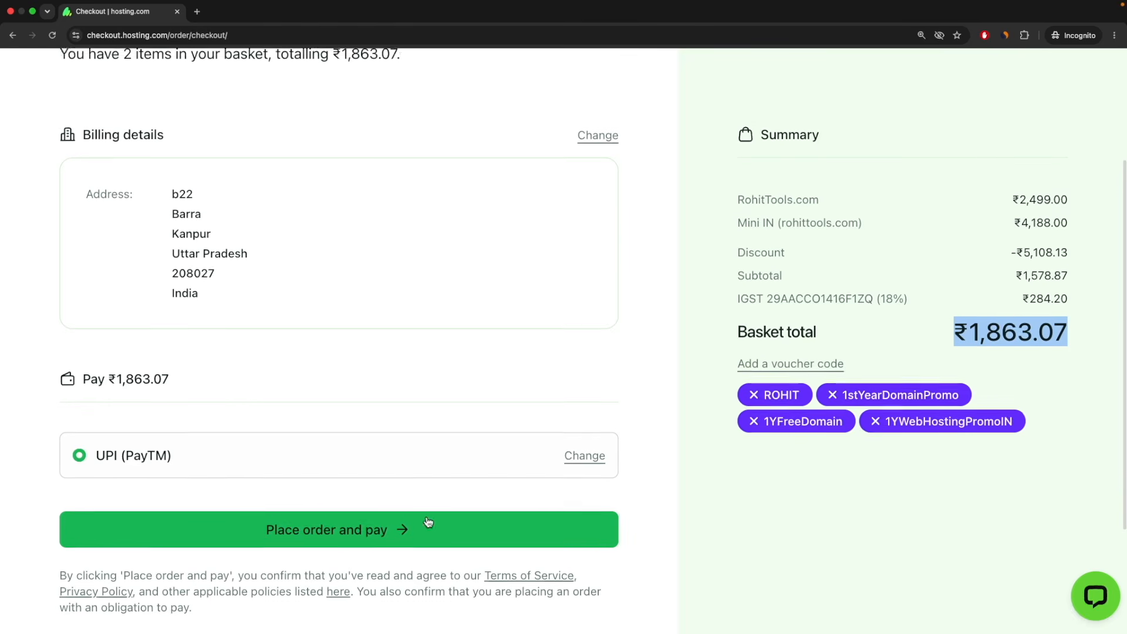
{"action": "scroll", "coordinate": [463, 520], "scroll_direction": "up", "scroll_amount": 2}
{"action": "scroll", "coordinate": [373, 541], "scroll_direction": "down", "scroll_amount": 1}
{"action": "left_click", "coordinate": [374, 541]}
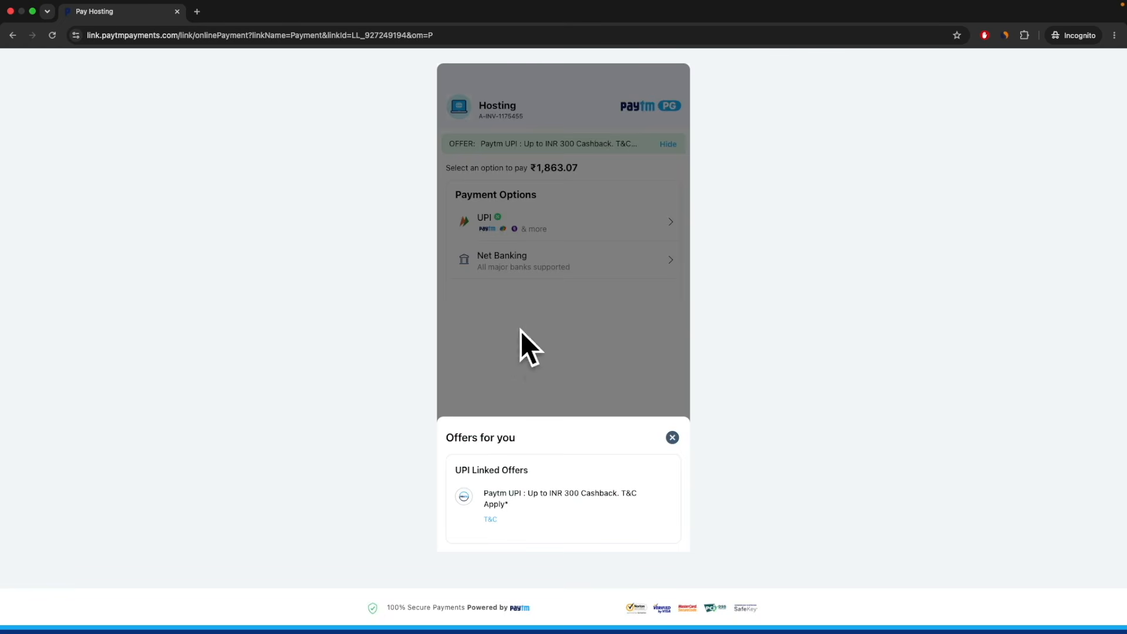
Dismiss the offers panel, pay via UPI, and enter the UPI VPA ID.
{"action": "left_click", "coordinate": [672, 438]}
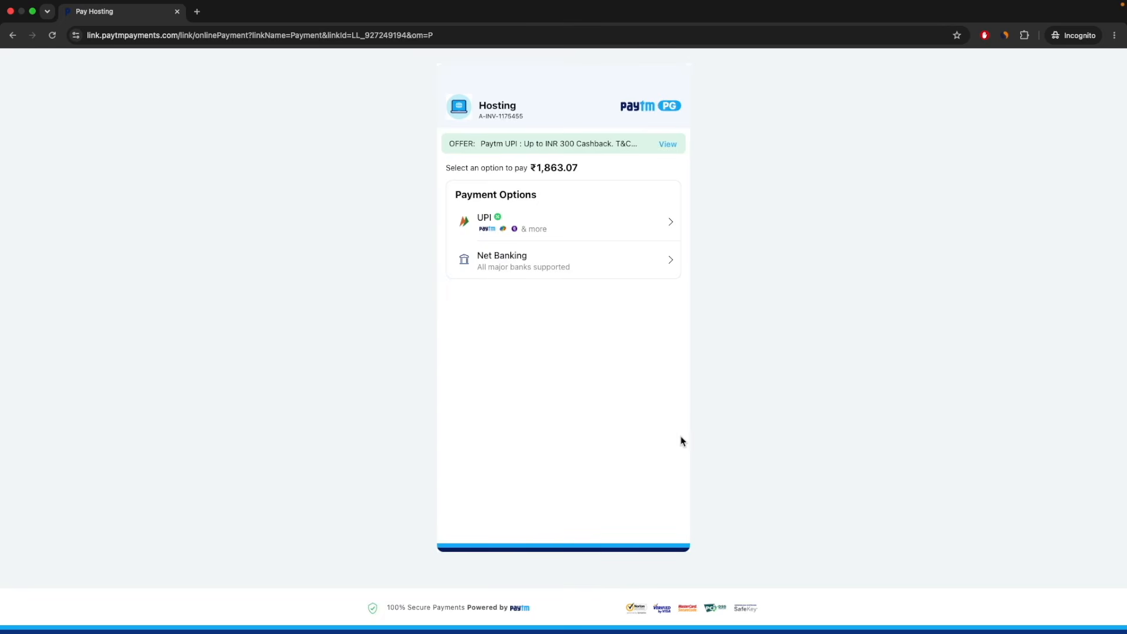
{"action": "left_click", "coordinate": [485, 224]}
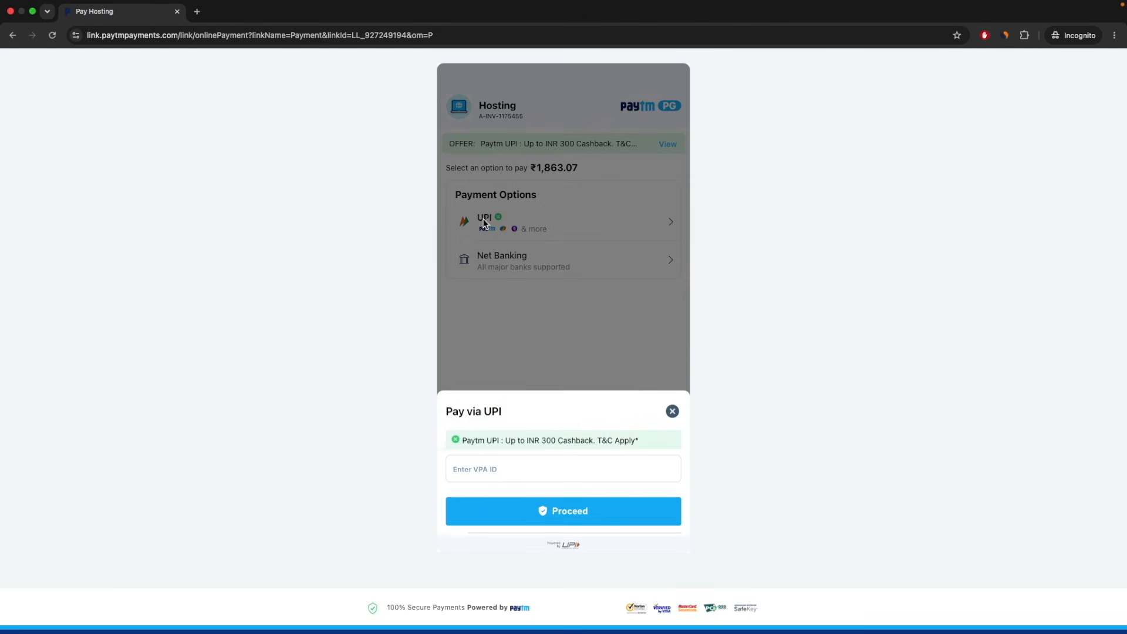
{"action": "left_click", "coordinate": [496, 470]}
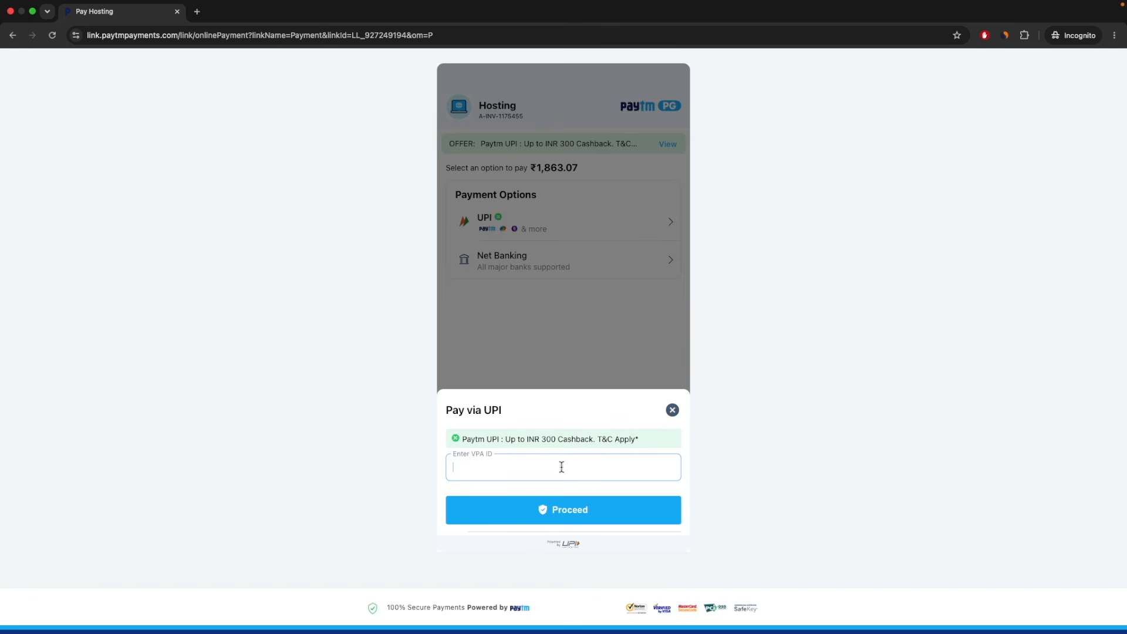
{"action": "key", "text": "super+equal"}
{"action": "key", "text": "super+equal"}
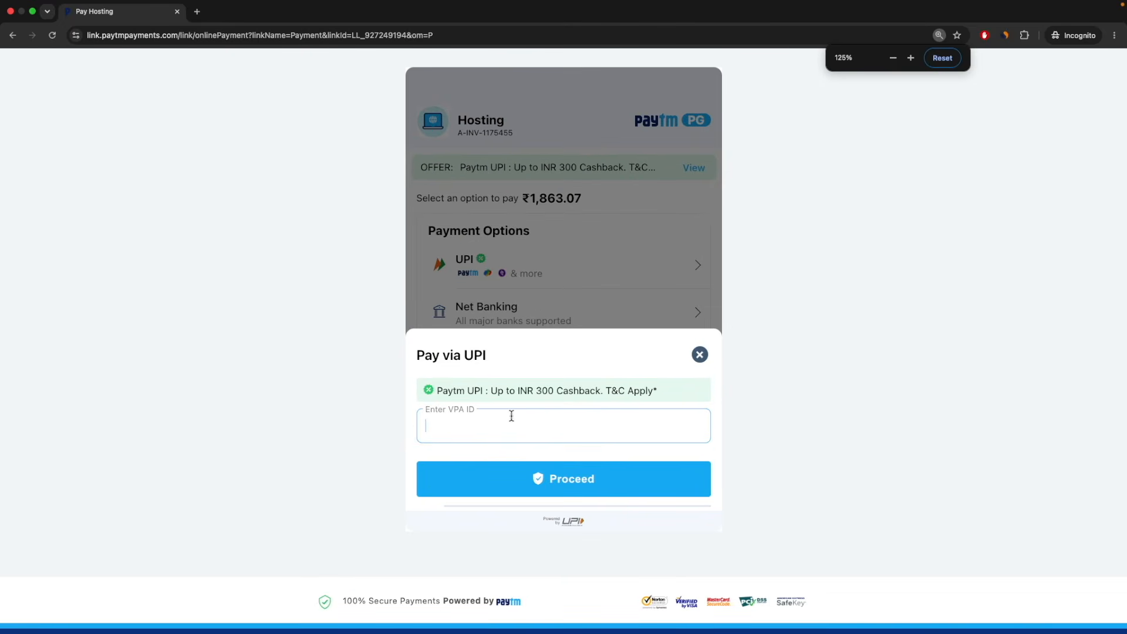
{"action": "type", "text": "i"}
{"action": "type", "text": "nfo"}
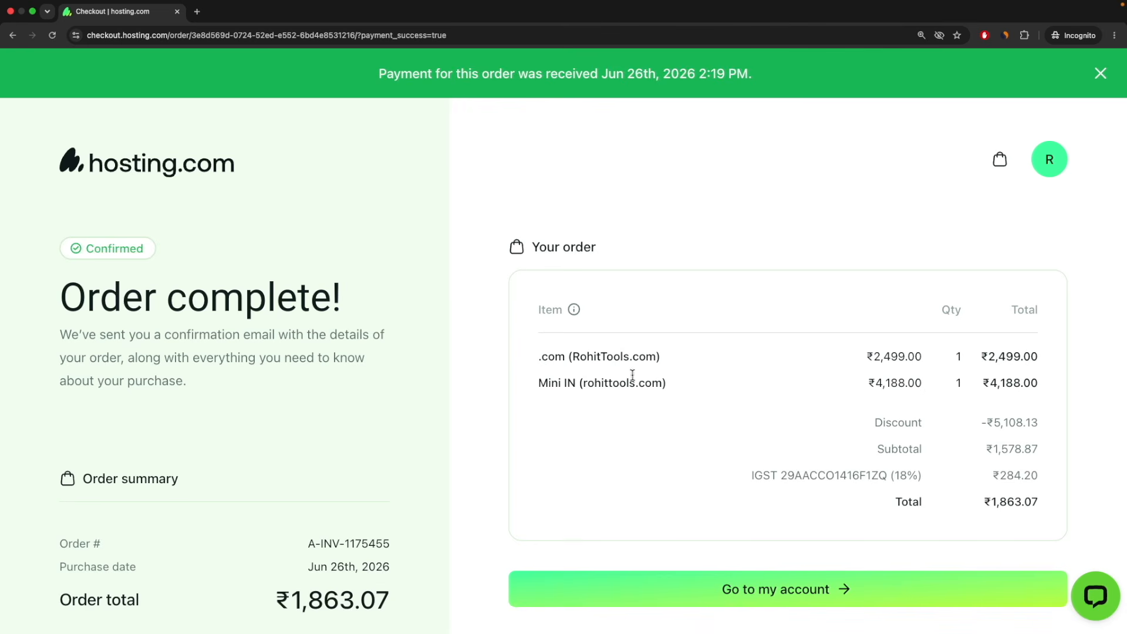
Log in to hosting.com with the account e-mail and password, declining to save the password.
{"action": "scroll", "coordinate": [632, 374], "scroll_direction": "down", "scroll_amount": 2}
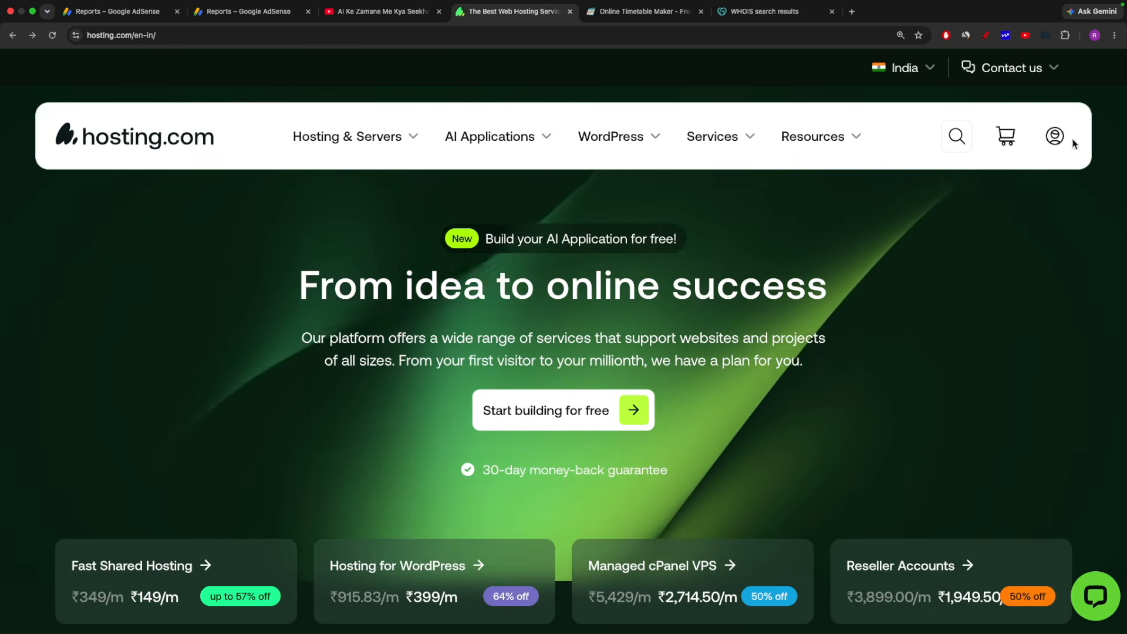
{"action": "left_click", "coordinate": [1055, 136]}
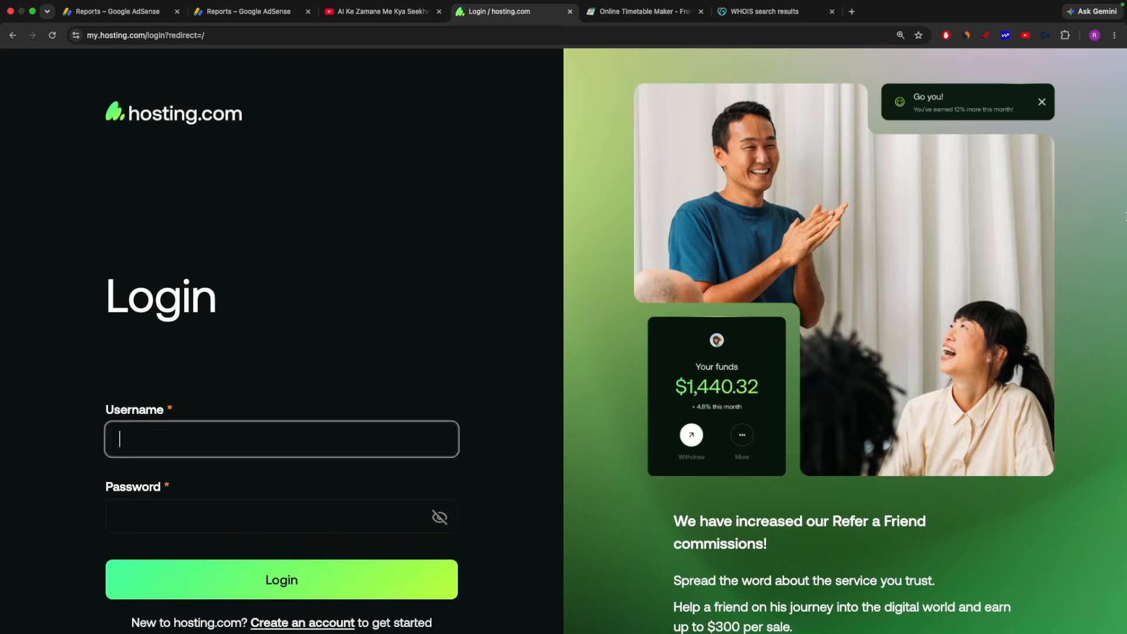
{"action": "scroll", "coordinate": [690, 340], "scroll_direction": "down", "scroll_amount": 2}
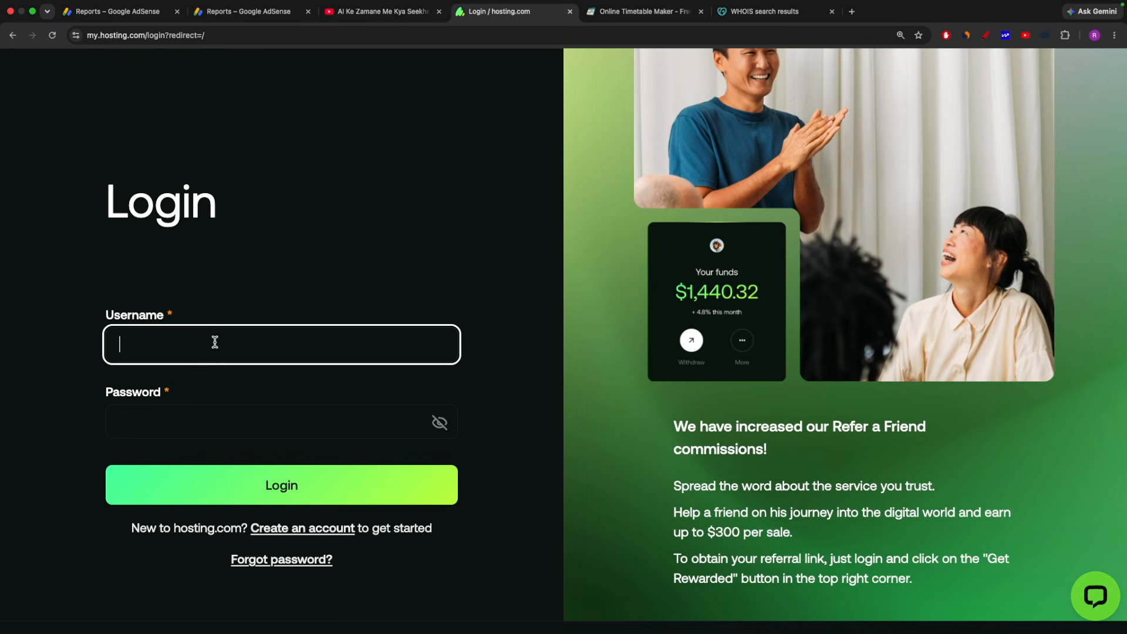
{"action": "key", "text": "Tab"}
{"action": "type", "text": "••••••••••••"}
{"action": "key", "text": "Return"}
{"action": "left_click", "coordinate": [836, 204]}
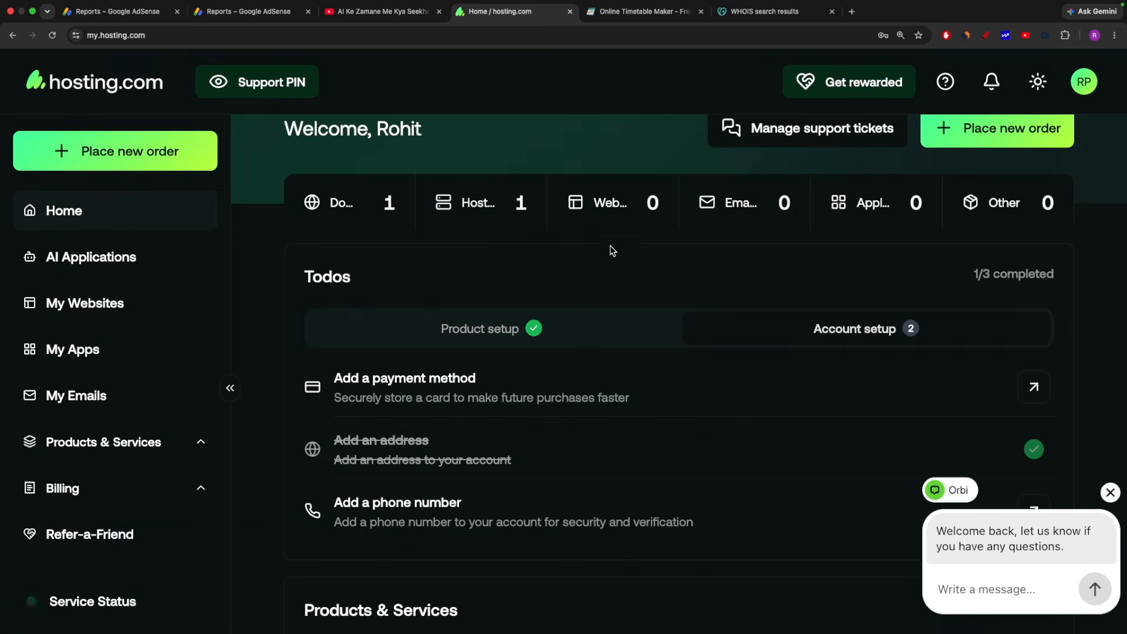
Close the Orbi chat and check that RohitTools.com is listed as an Active domain.
{"action": "left_click", "coordinate": [1109, 493]}
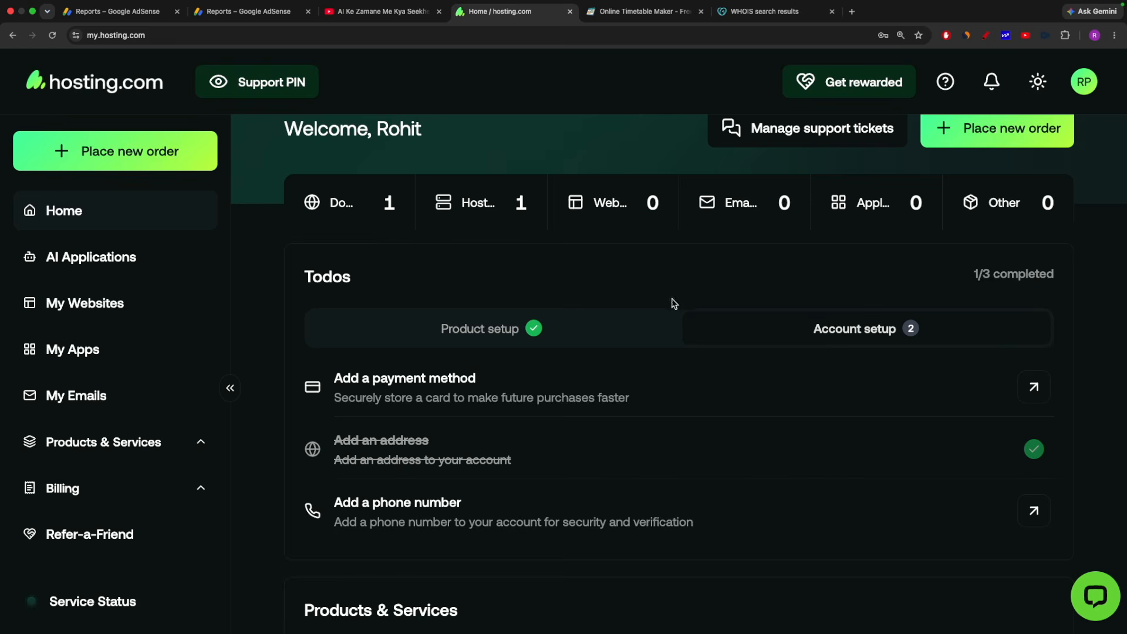
{"action": "left_click", "coordinate": [344, 214]}
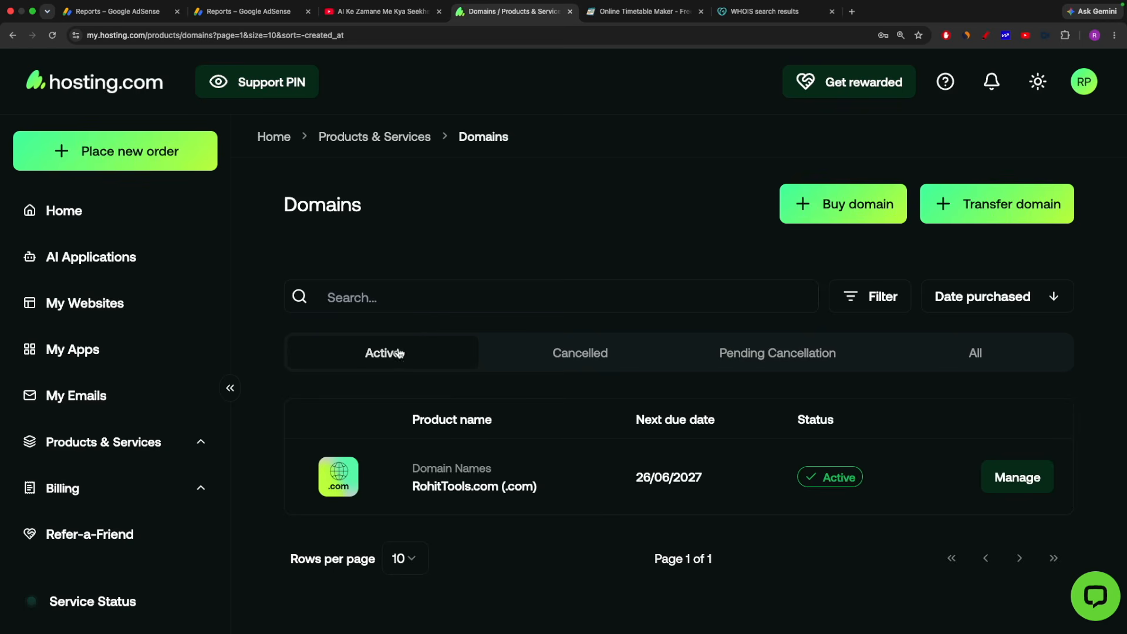
{"action": "scroll", "coordinate": [562, 407], "scroll_direction": "down", "scroll_amount": 2}
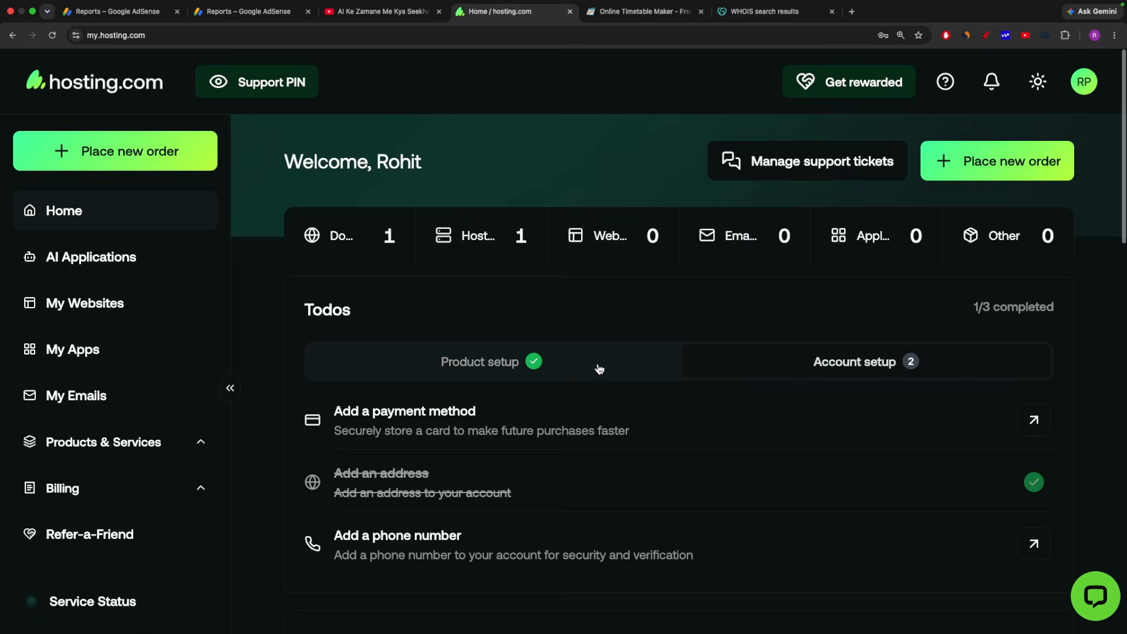
{"action": "scroll", "coordinate": [603, 366], "scroll_direction": "down", "scroll_amount": 9}
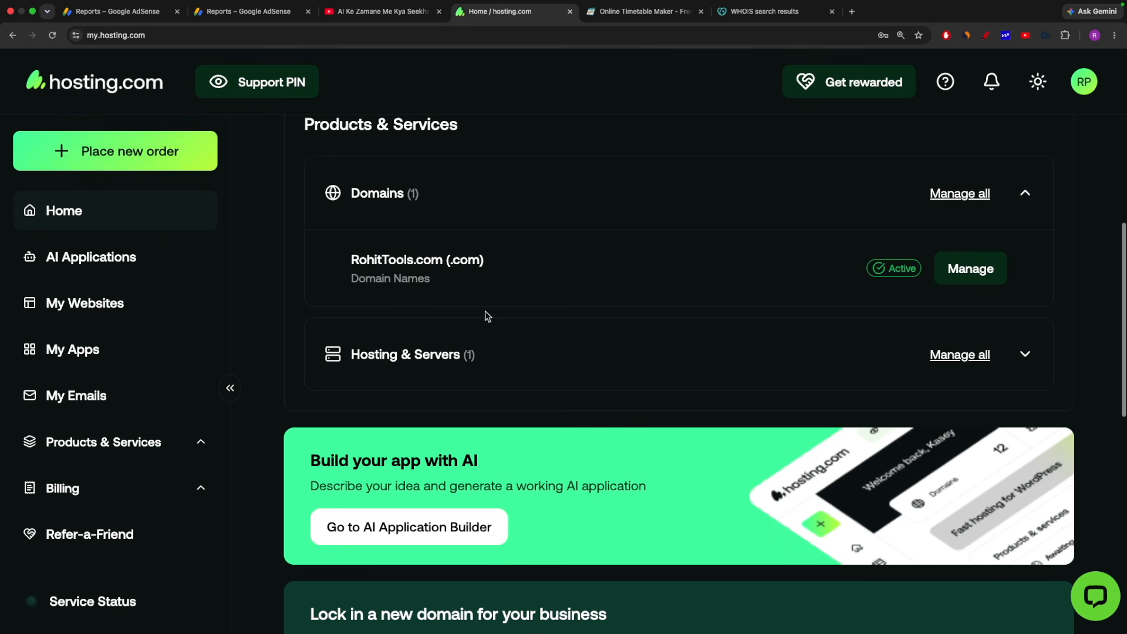
Expand Hosting & Servers and launch the Enhance control panel for rohittools.com (Mini IN).
{"action": "left_click", "coordinate": [1029, 356]}
{"action": "scroll", "coordinate": [456, 281], "scroll_direction": "down", "scroll_amount": 3}
{"action": "scroll", "coordinate": [475, 277], "scroll_direction": "up", "scroll_amount": 2}
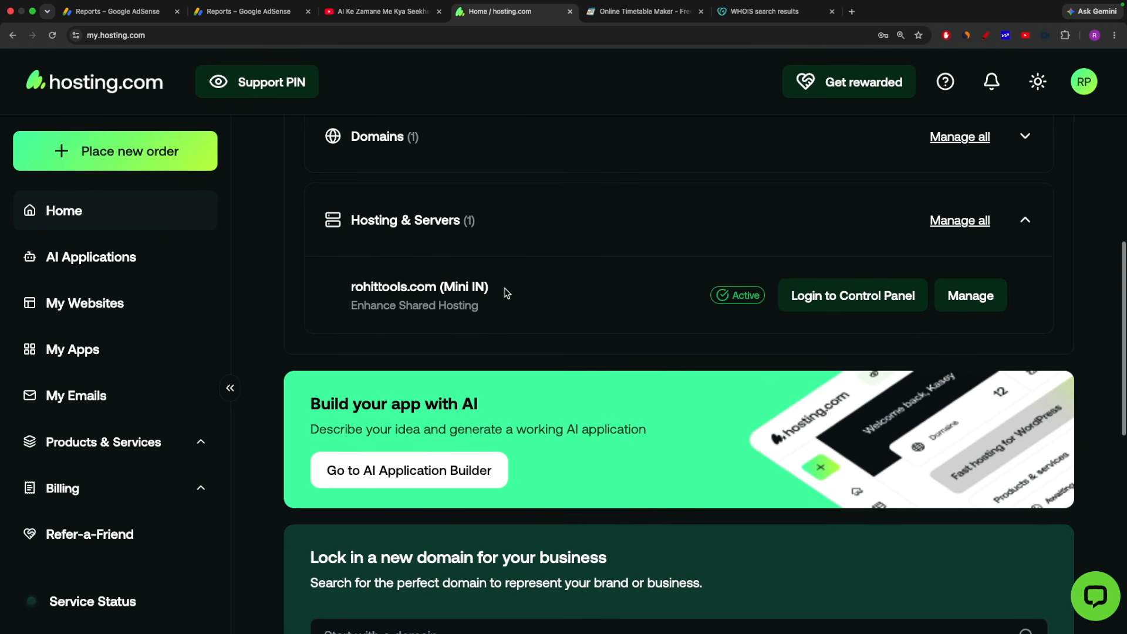
{"action": "left_click_drag", "start_coordinate": [441, 286], "coordinate": [351, 287]}
{"action": "left_click", "coordinate": [350, 290]}
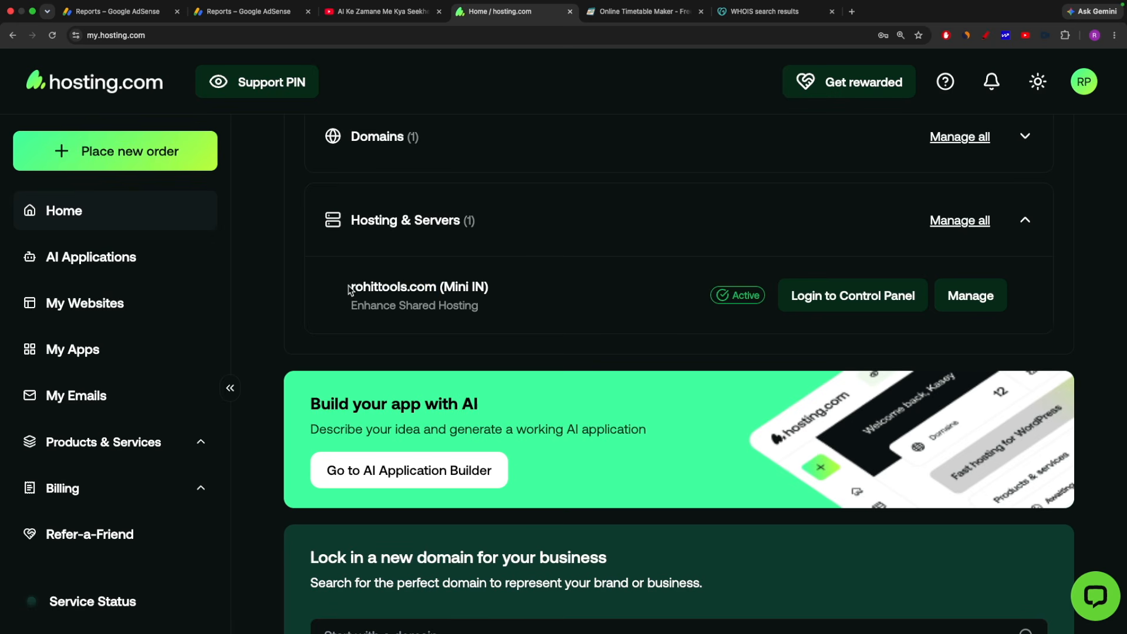
{"action": "left_click", "coordinate": [854, 302]}
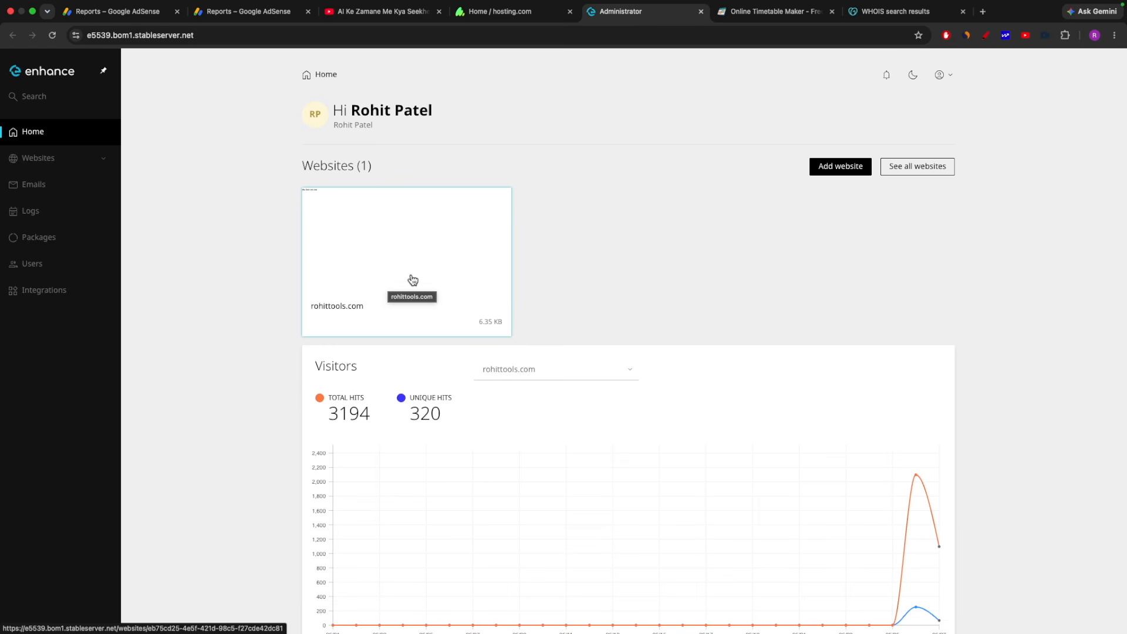
Open the rohittools.com website overview in Enhance and preview the live site.
{"action": "left_click", "coordinate": [387, 288]}
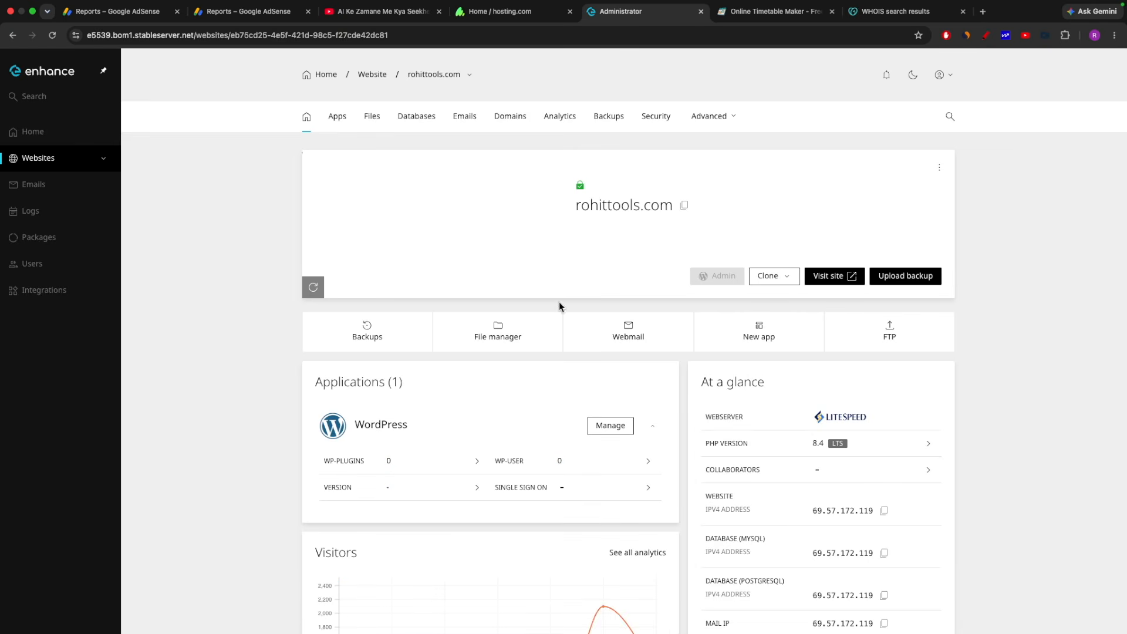
{"action": "left_click", "coordinate": [853, 278]}
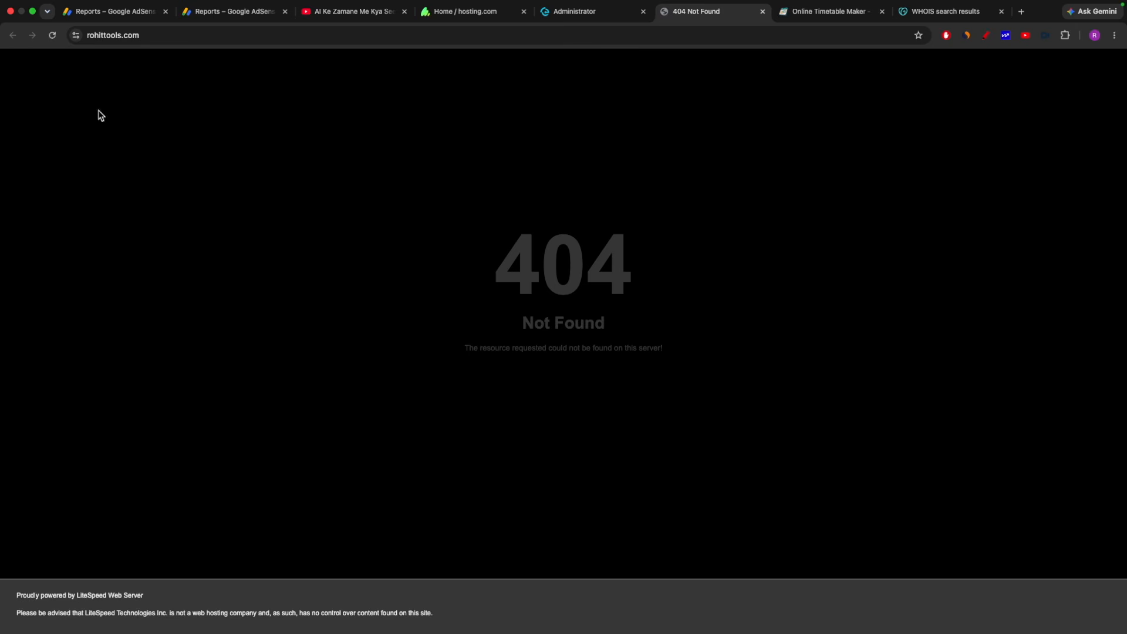
{"action": "left_click", "coordinate": [593, 12]}
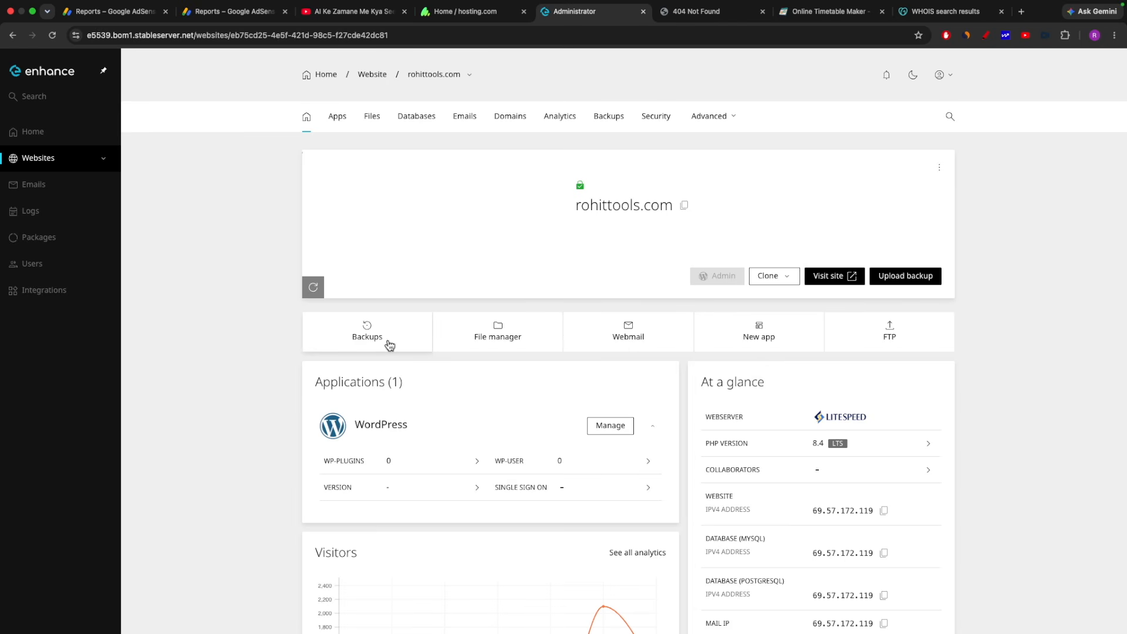
Open the File manager for rohittools.com's home folder.
{"action": "scroll", "coordinate": [707, 282], "scroll_direction": "down", "scroll_amount": 3}
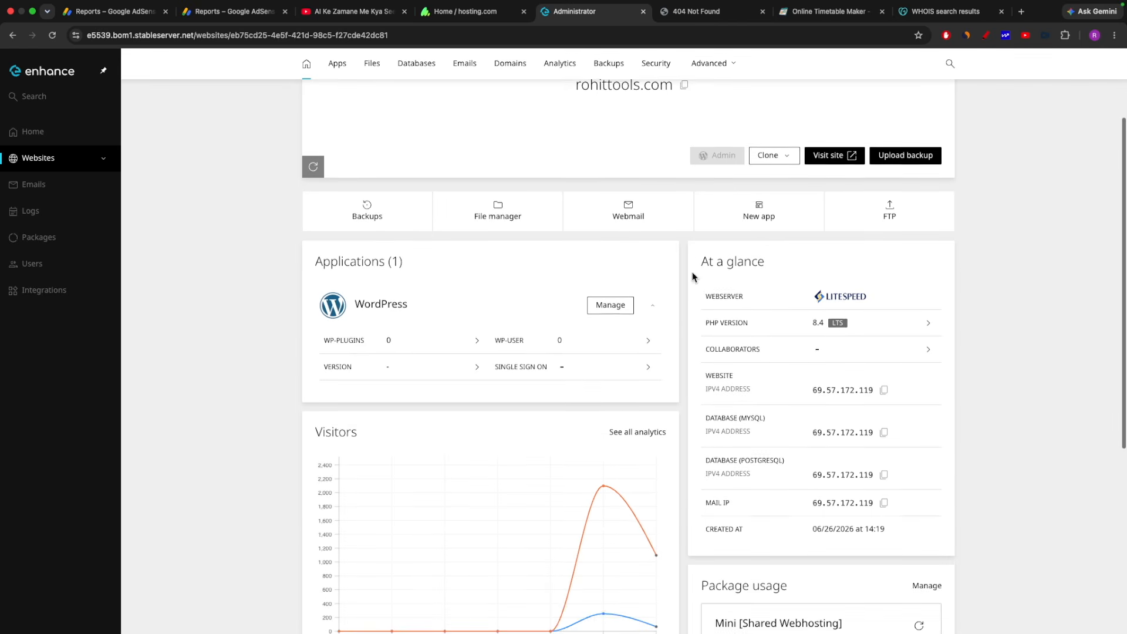
{"action": "scroll", "coordinate": [693, 276], "scroll_direction": "up", "scroll_amount": 3}
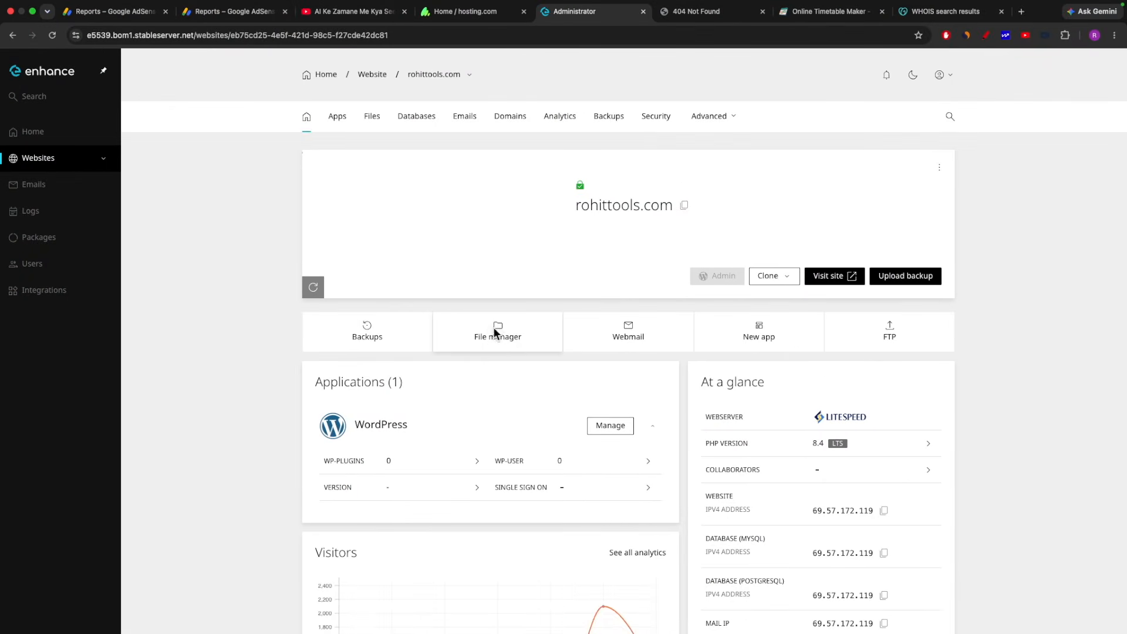
{"action": "left_click", "coordinate": [495, 332]}
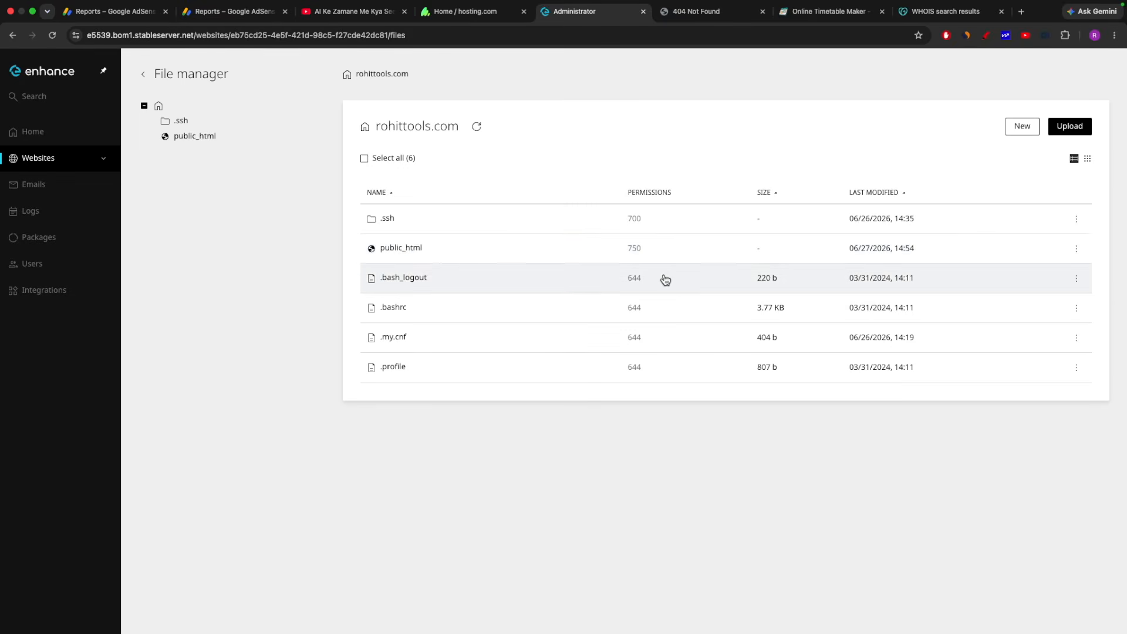
Zoom in, confirm the public_html folder is empty, and open a new Google tab.
{"action": "key", "text": "super+equal"}
{"action": "key", "text": "super+equal"}
{"action": "key", "text": "super+equal"}
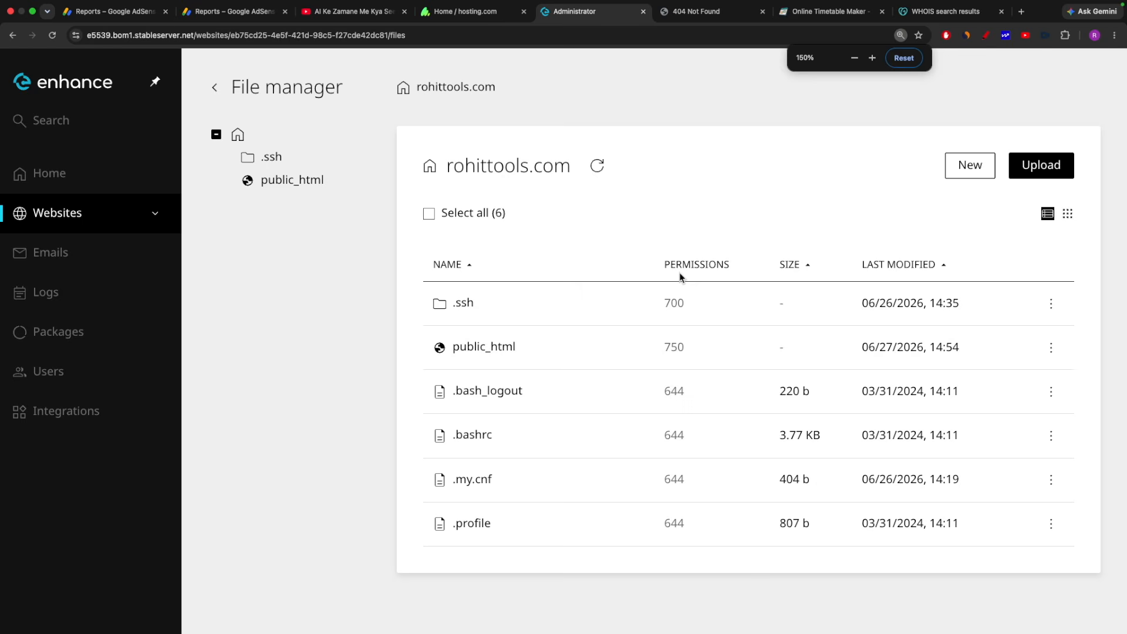
{"action": "left_click", "coordinate": [464, 350]}
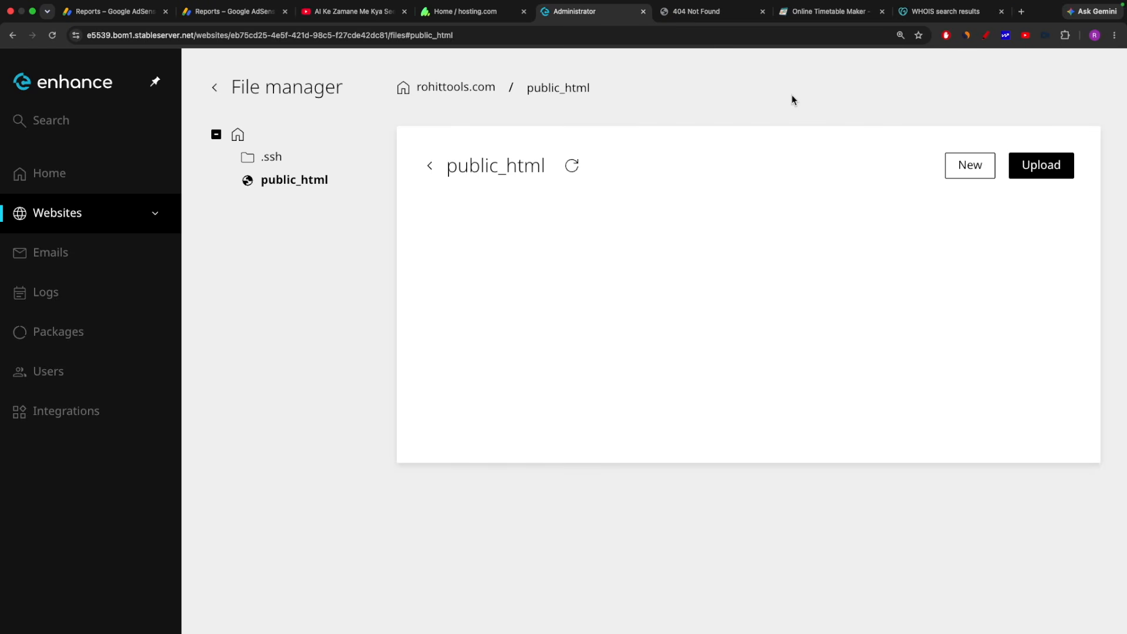
{"action": "left_click", "coordinate": [1022, 11]}
{"action": "left_click", "coordinate": [434, 34]}
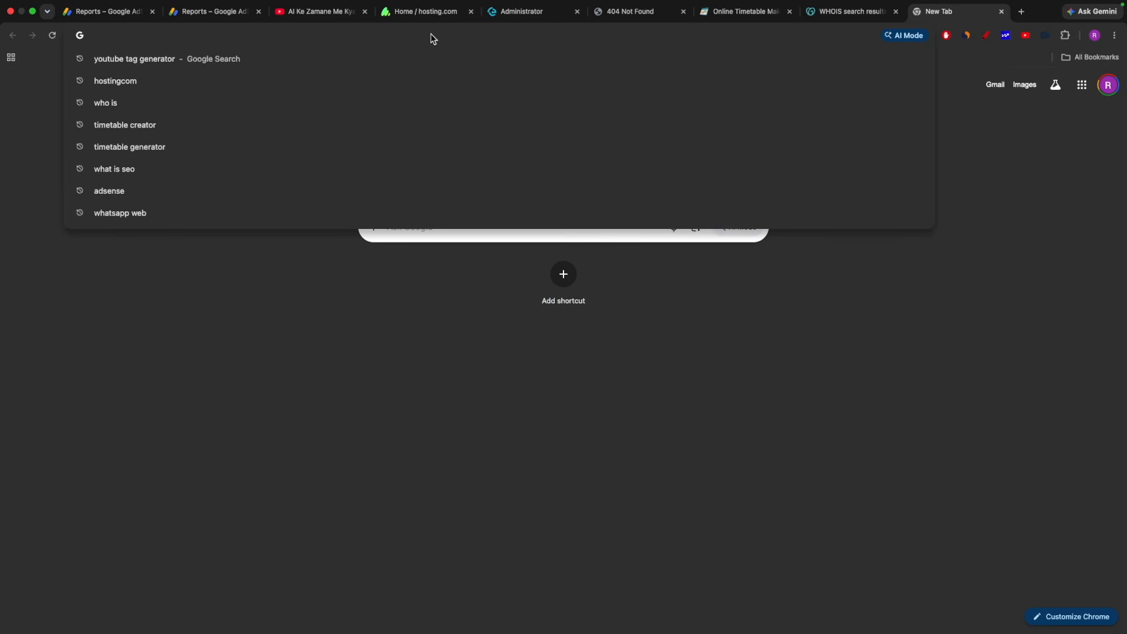
Search for 'drive' and open Google Drive's My Drive from the results.
{"action": "type", "text": "drive"}
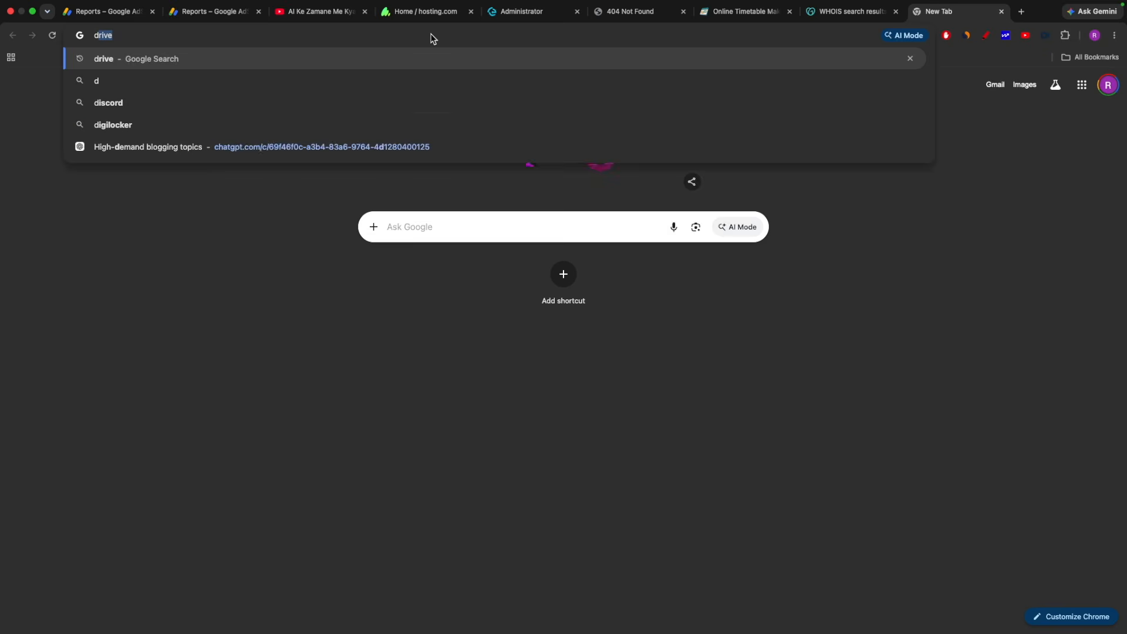
{"action": "key", "text": "Return"}
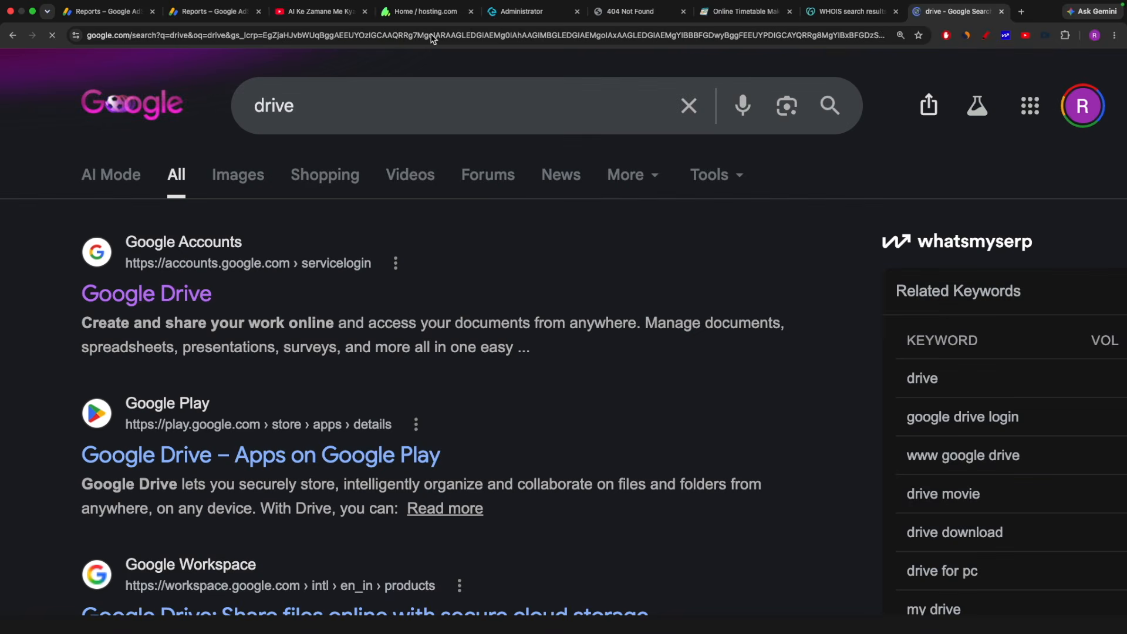
{"action": "left_click", "coordinate": [162, 293]}
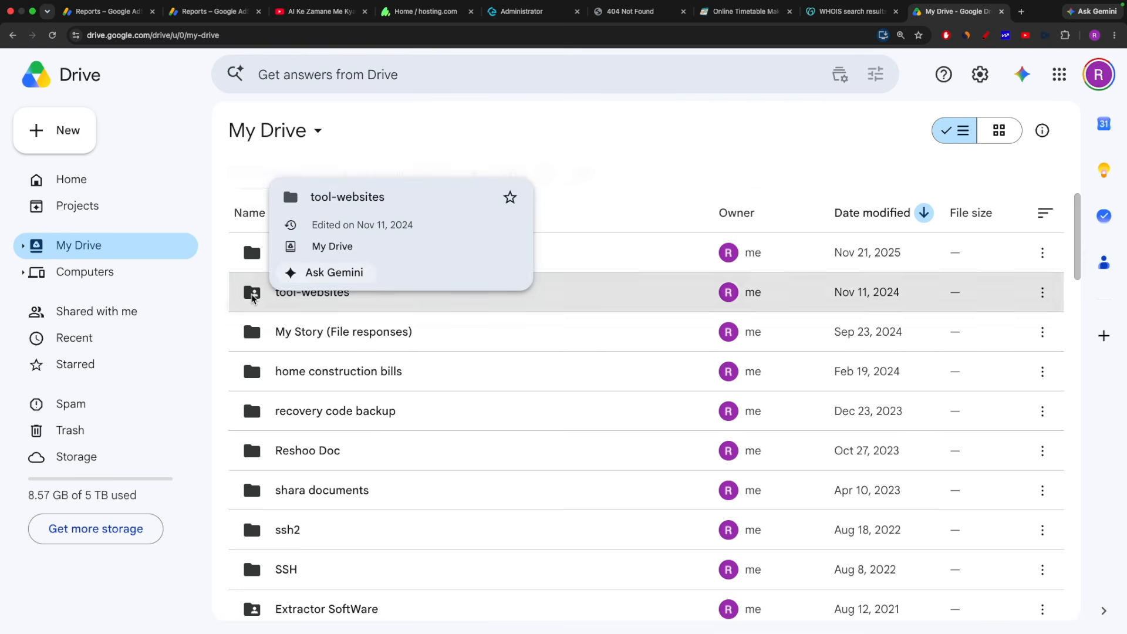
Open the tool-websites folder in Google Drive and browse its contents.
{"action": "double_click", "coordinate": [301, 293]}
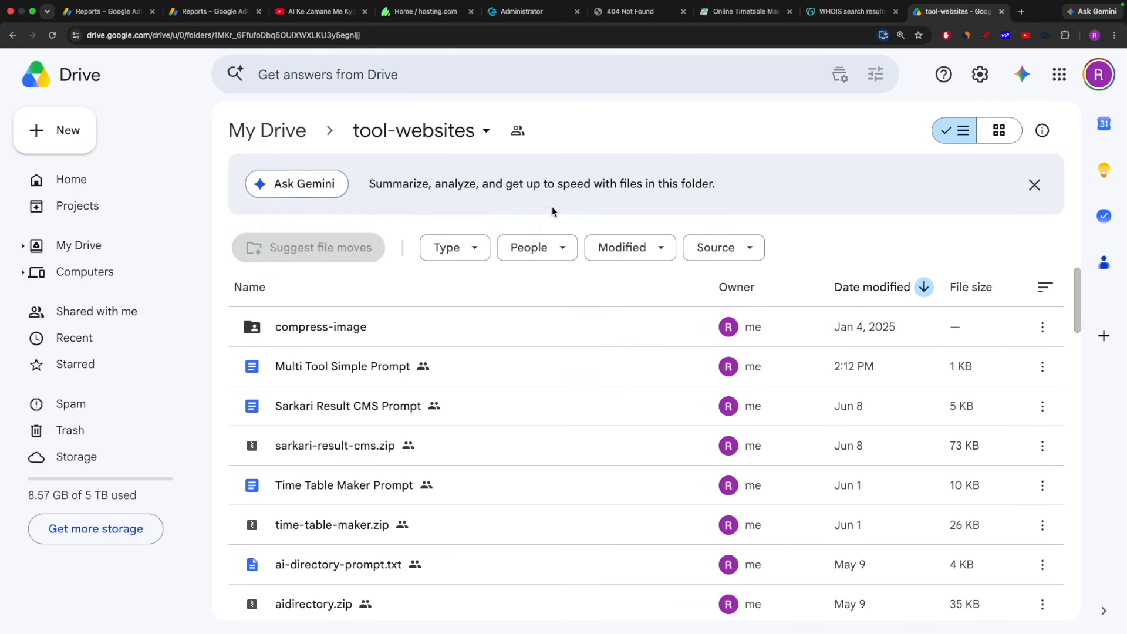
{"action": "scroll", "coordinate": [446, 388], "scroll_direction": "down", "scroll_amount": 2}
{"action": "scroll", "coordinate": [481, 344], "scroll_direction": "down", "scroll_amount": 6}
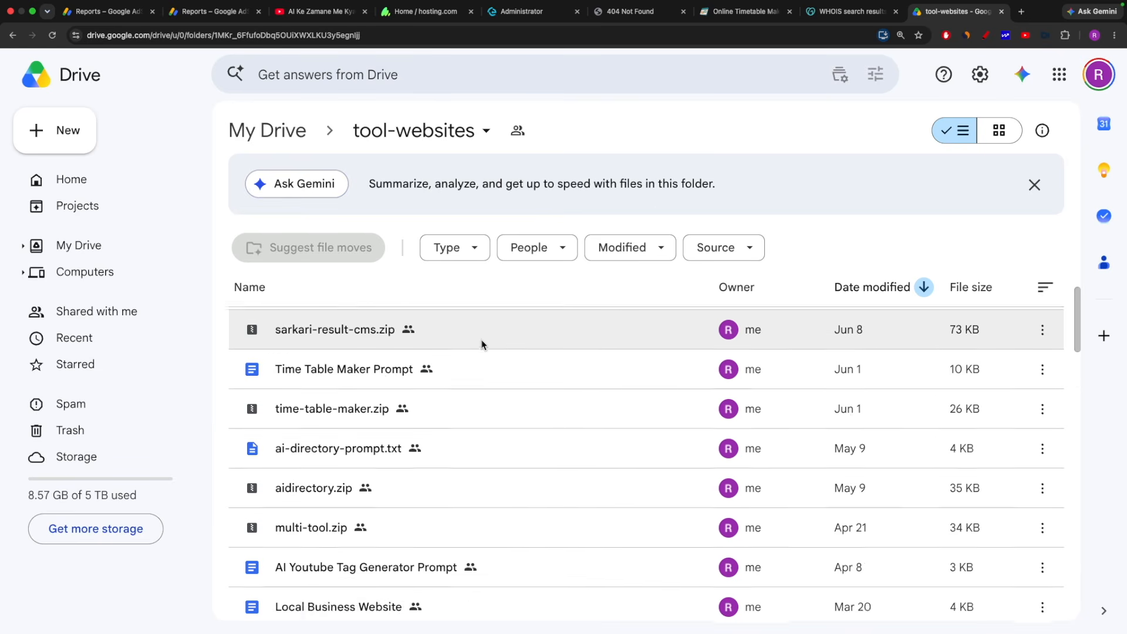
{"action": "scroll", "coordinate": [480, 343], "scroll_direction": "up", "scroll_amount": 8}
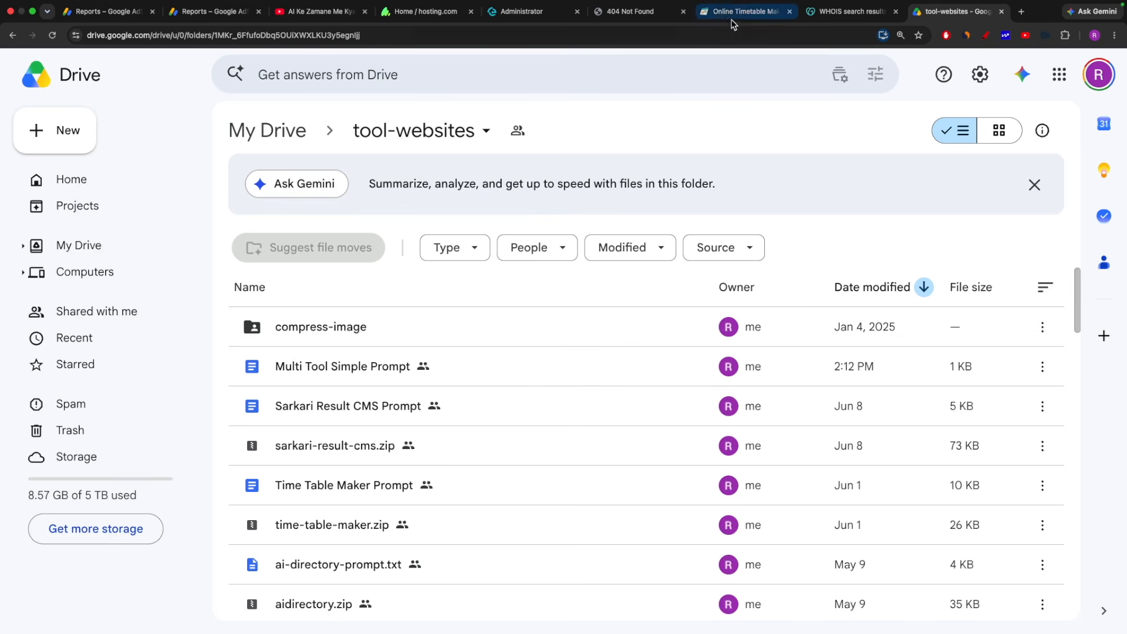
Check the live Online Timetable Maker site, then go back to Drive and the YouTube tab.
{"action": "left_click", "coordinate": [742, 12]}
{"action": "left_click", "coordinate": [441, 178]}
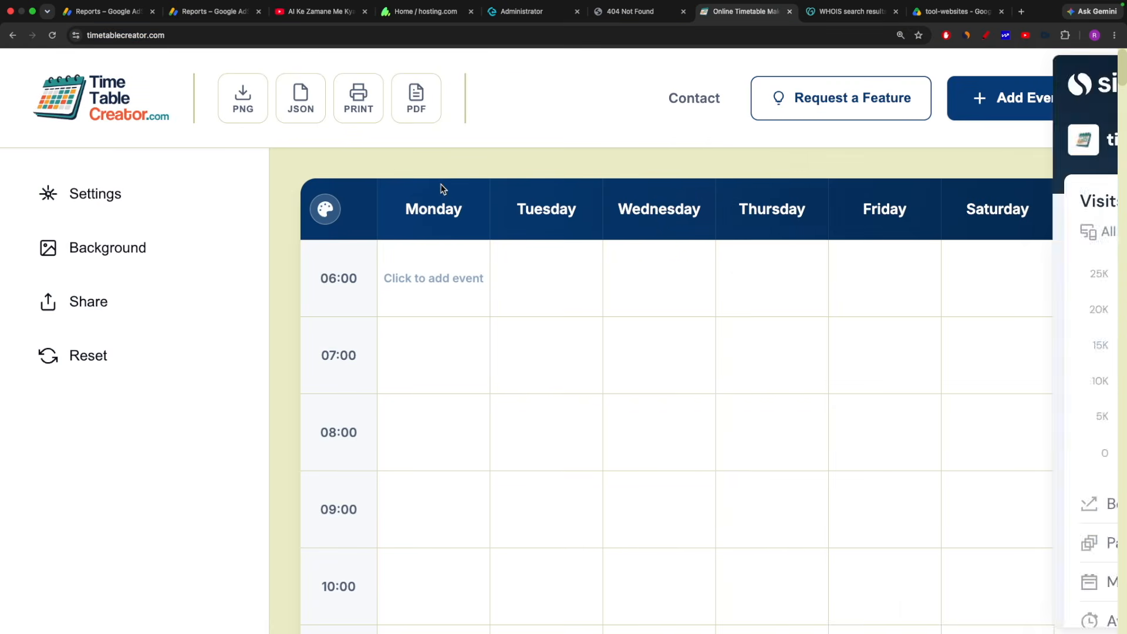
{"action": "left_click", "coordinate": [954, 12]}
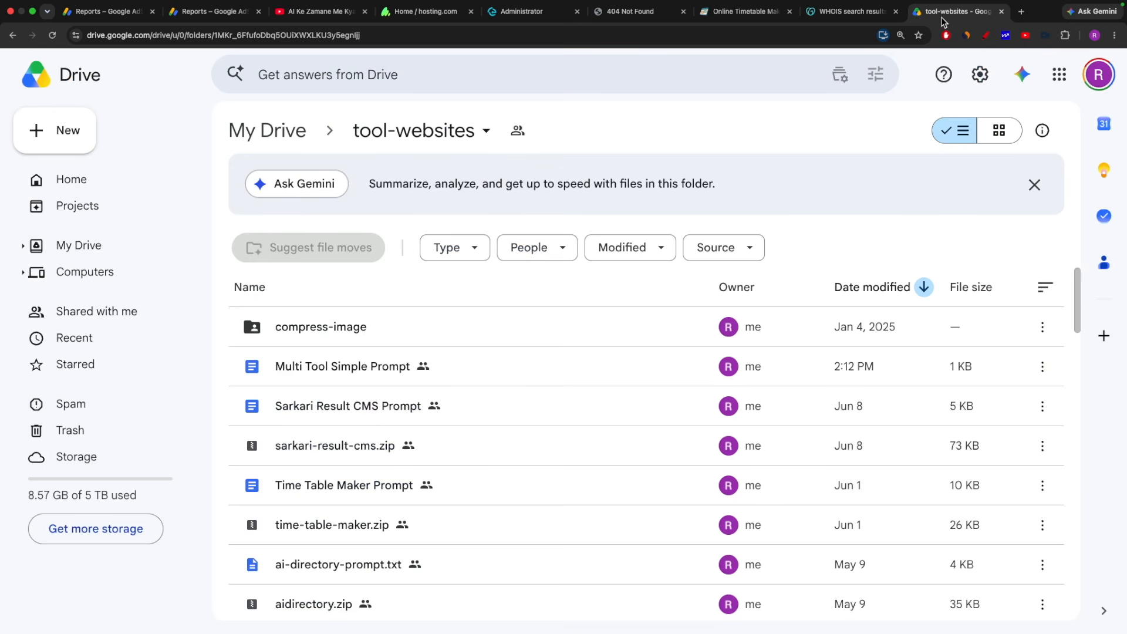
{"action": "scroll", "coordinate": [400, 433], "scroll_direction": "down", "scroll_amount": 1}
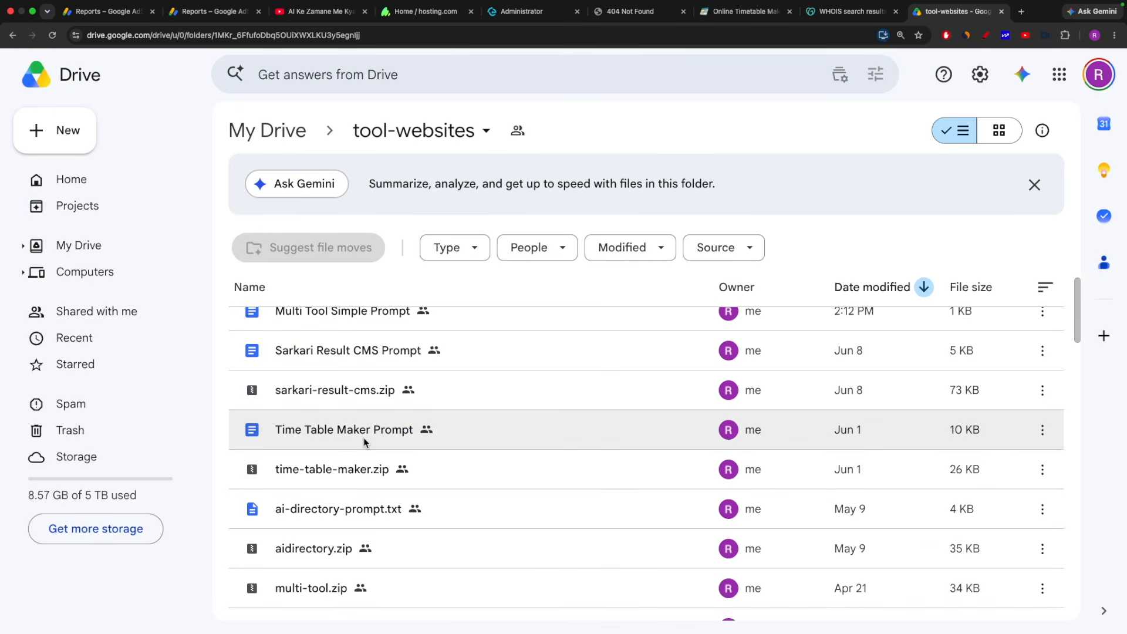
{"action": "left_click", "coordinate": [309, 15]}
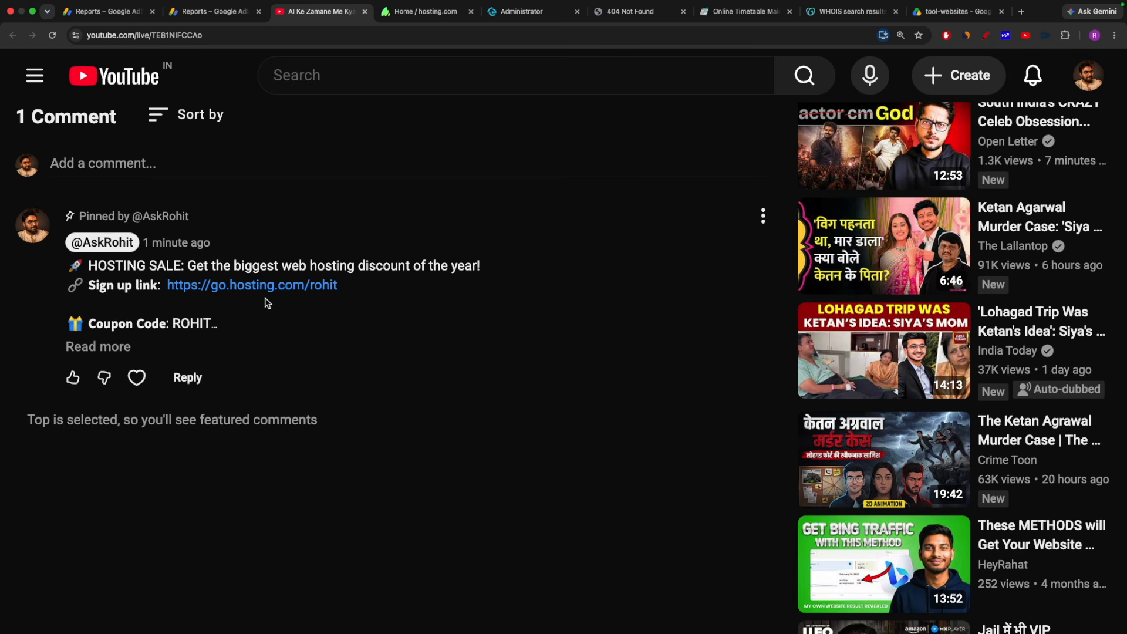
Read the pinned comment's full bonuses list, then go back to the tool-websites Drive tab.
{"action": "left_click", "coordinate": [111, 347]}
{"action": "scroll", "coordinate": [191, 352], "scroll_direction": "down", "scroll_amount": 1}
{"action": "left_click_drag", "start_coordinate": [321, 318], "coordinate": [98, 310]}
{"action": "left_click", "coordinate": [100, 310]}
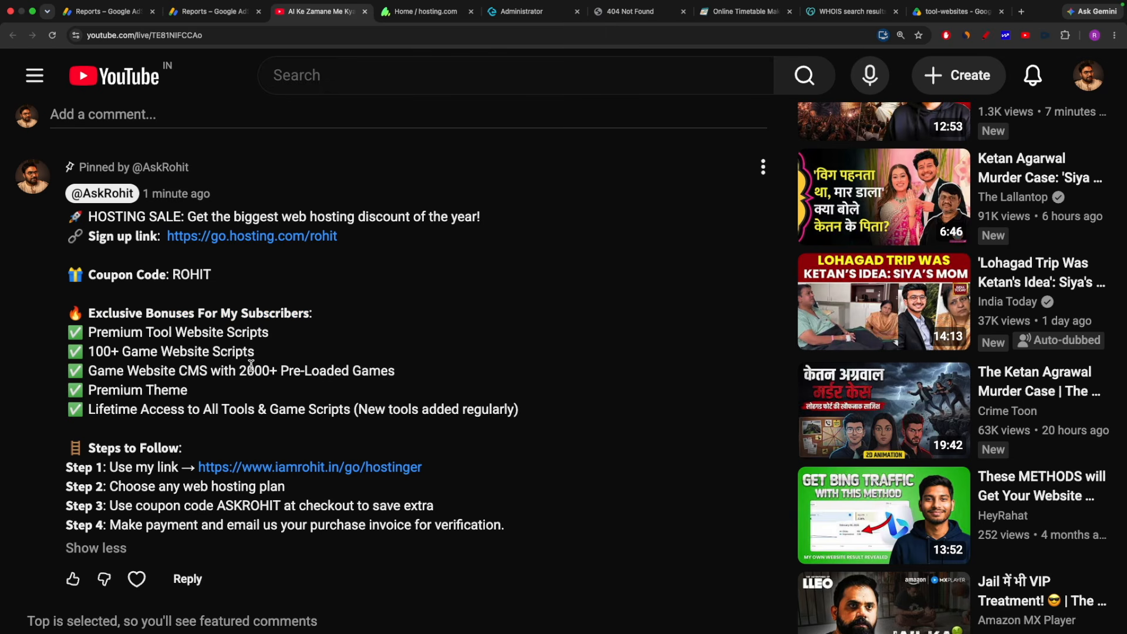
{"action": "left_click", "coordinate": [954, 11]}
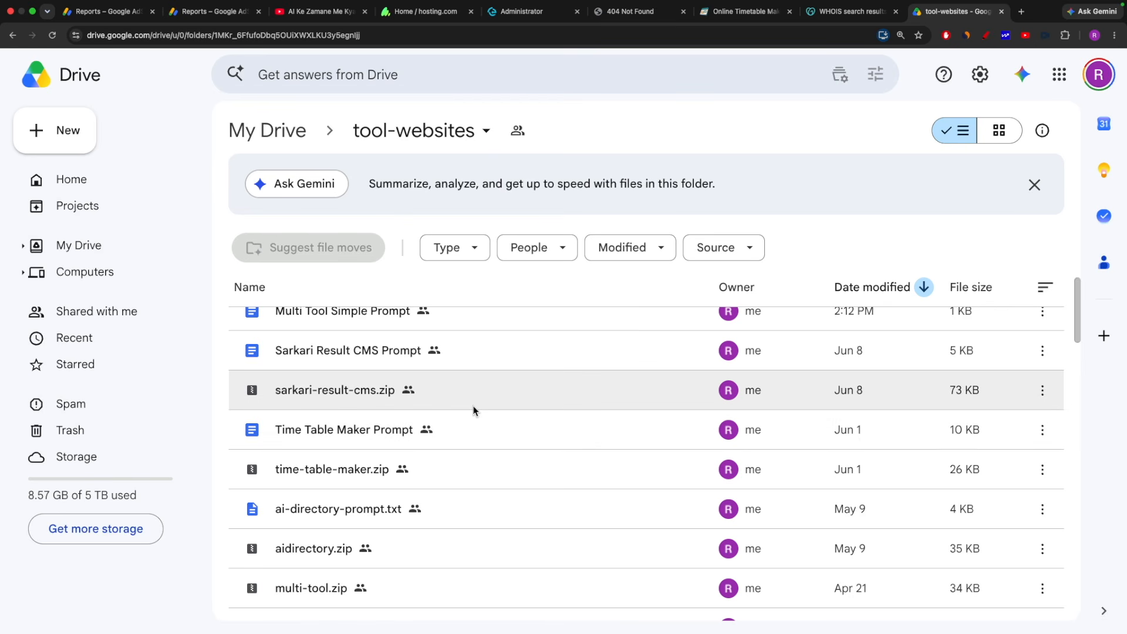
Download time-table-maker.zip and open the Time Table Maker Prompt document.
{"action": "scroll", "coordinate": [474, 409], "scroll_direction": "up", "scroll_amount": 2}
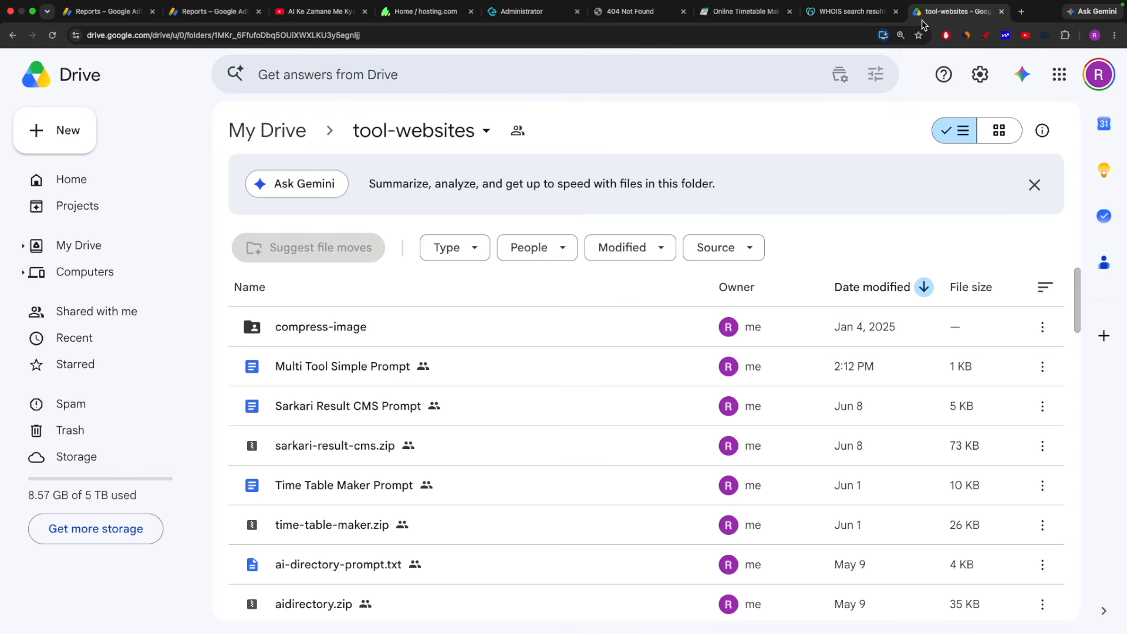
{"action": "scroll", "coordinate": [415, 385], "scroll_direction": "down", "scroll_amount": 5}
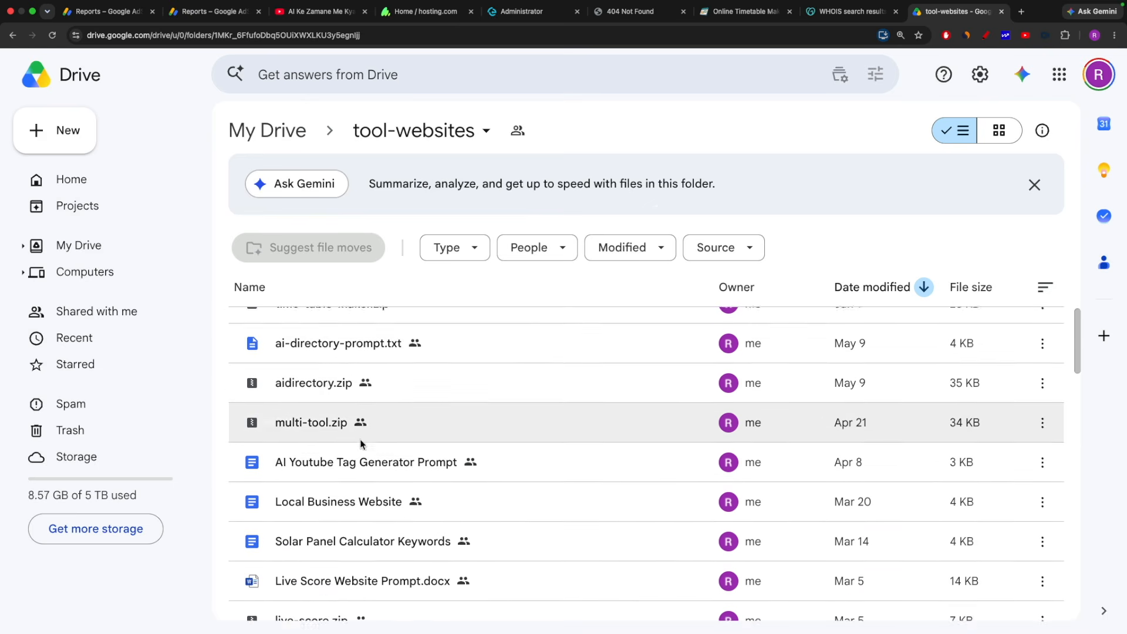
{"action": "scroll", "coordinate": [379, 385], "scroll_direction": "down", "scroll_amount": 3}
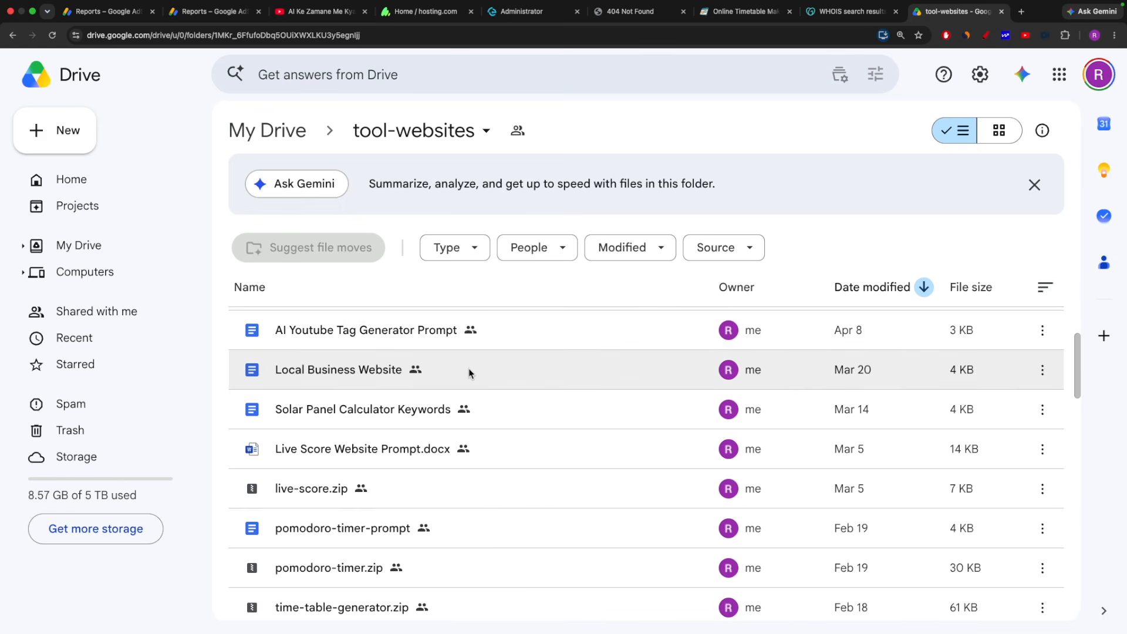
{"action": "scroll", "coordinate": [433, 379], "scroll_direction": "down", "scroll_amount": 5}
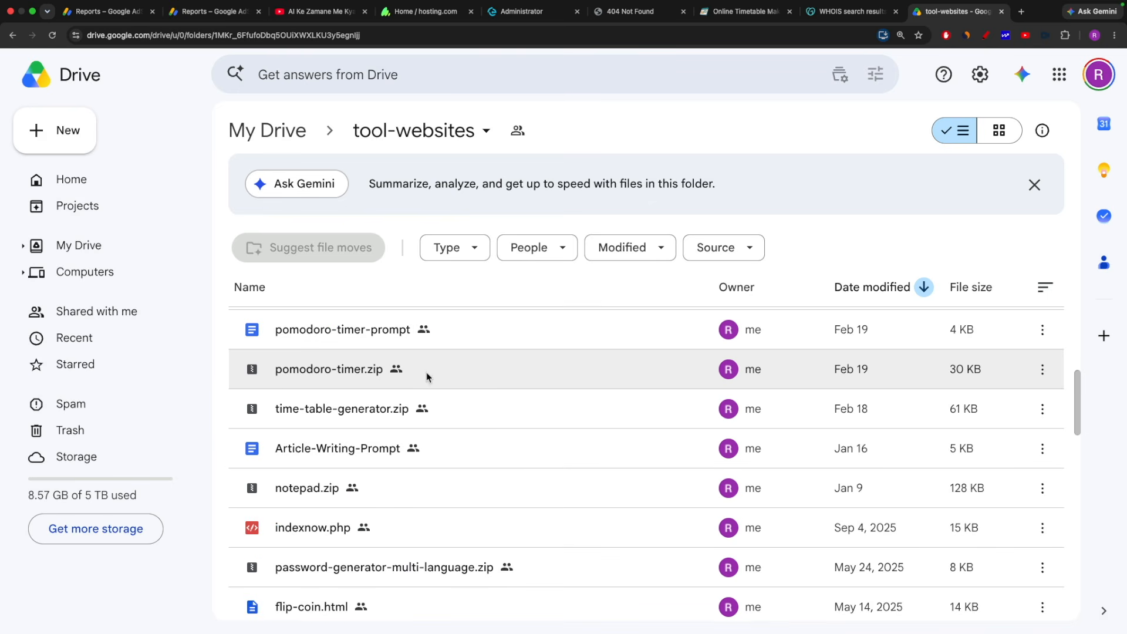
{"action": "scroll", "coordinate": [432, 382], "scroll_direction": "down", "scroll_amount": 2}
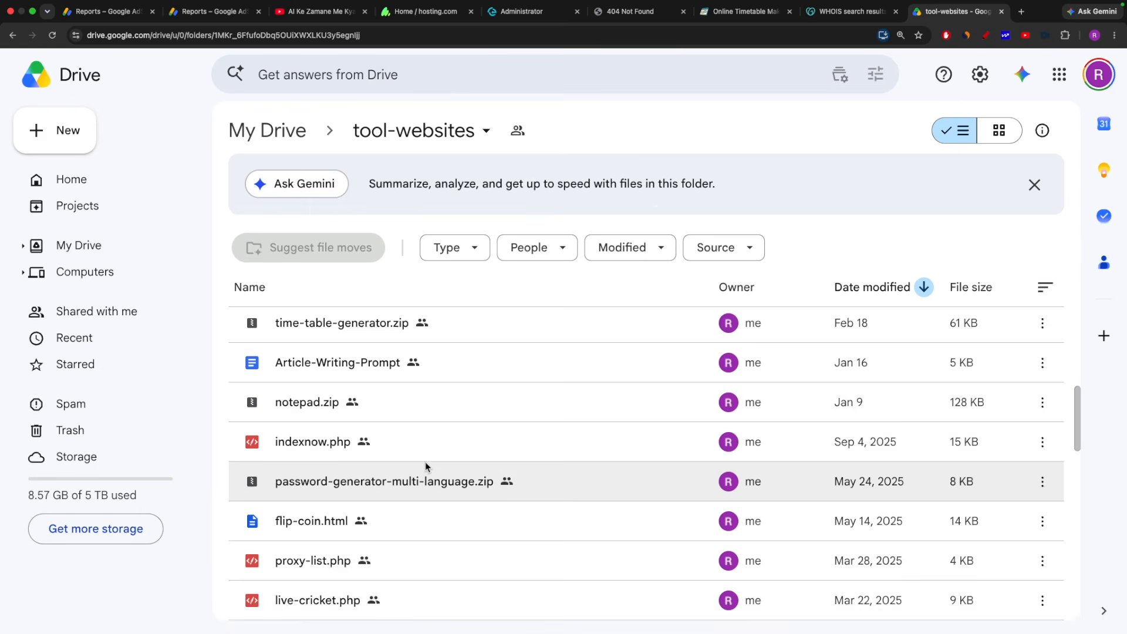
{"action": "scroll", "coordinate": [424, 466], "scroll_direction": "up", "scroll_amount": 10}
{"action": "scroll", "coordinate": [427, 466], "scroll_direction": "up", "scroll_amount": 5}
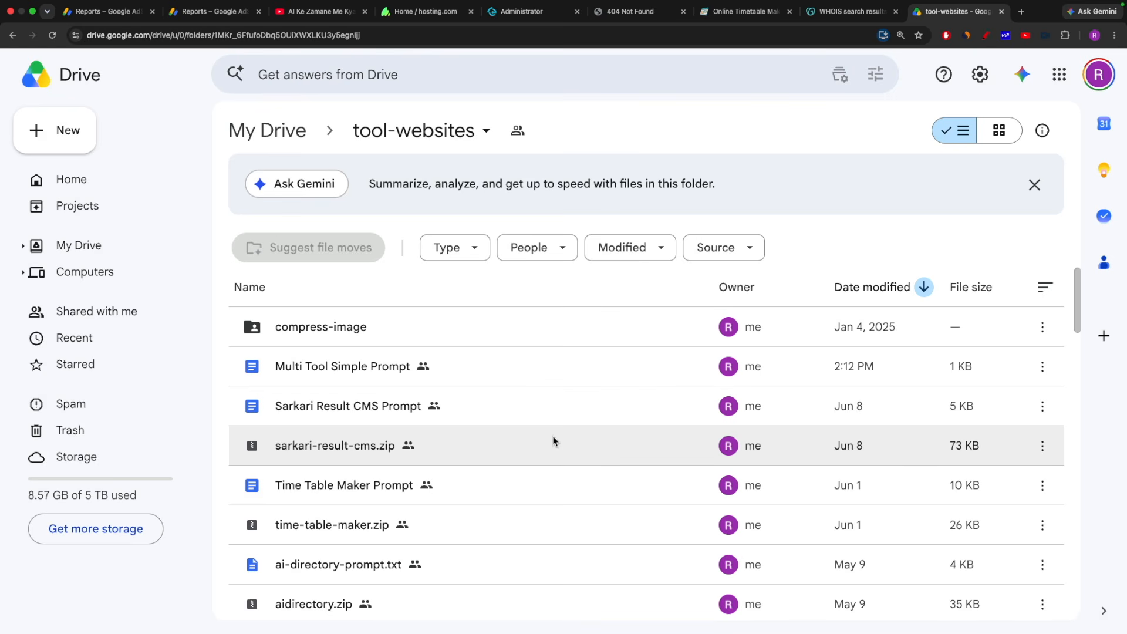
{"action": "scroll", "coordinate": [354, 465], "scroll_direction": "down", "scroll_amount": 1}
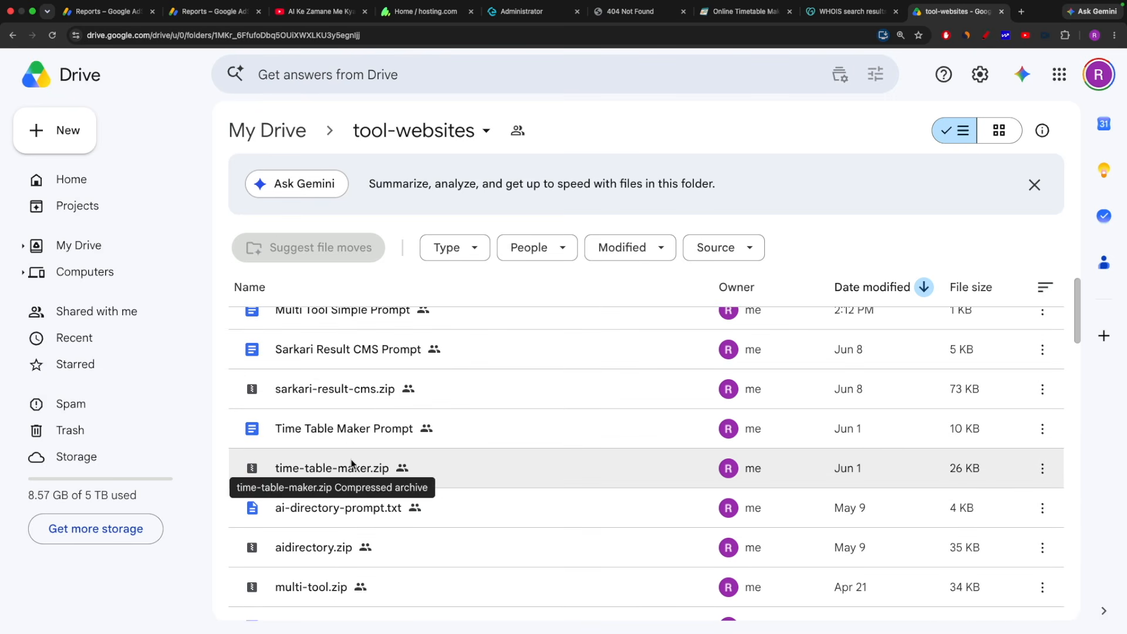
{"action": "left_click", "coordinate": [339, 474]}
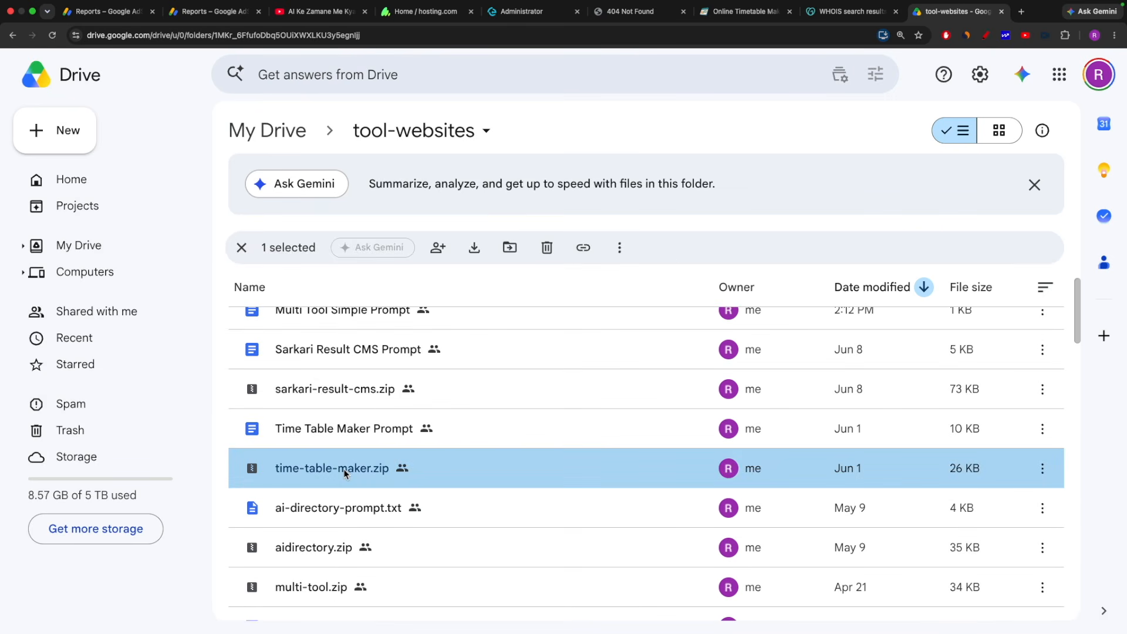
{"action": "right_click", "coordinate": [345, 468]}
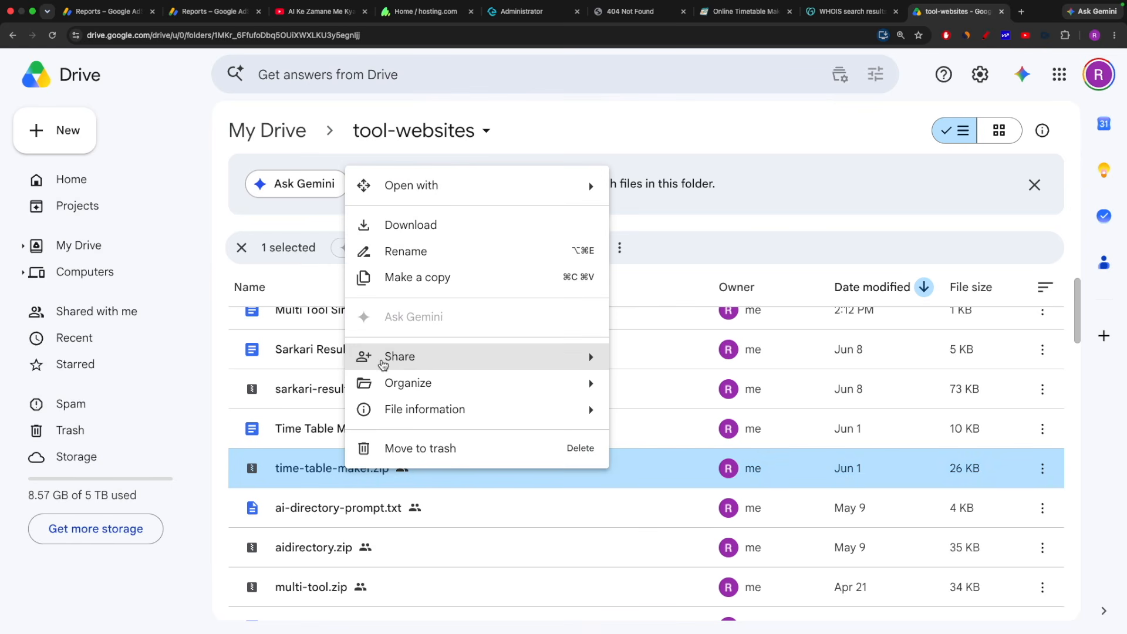
{"action": "left_click", "coordinate": [416, 228]}
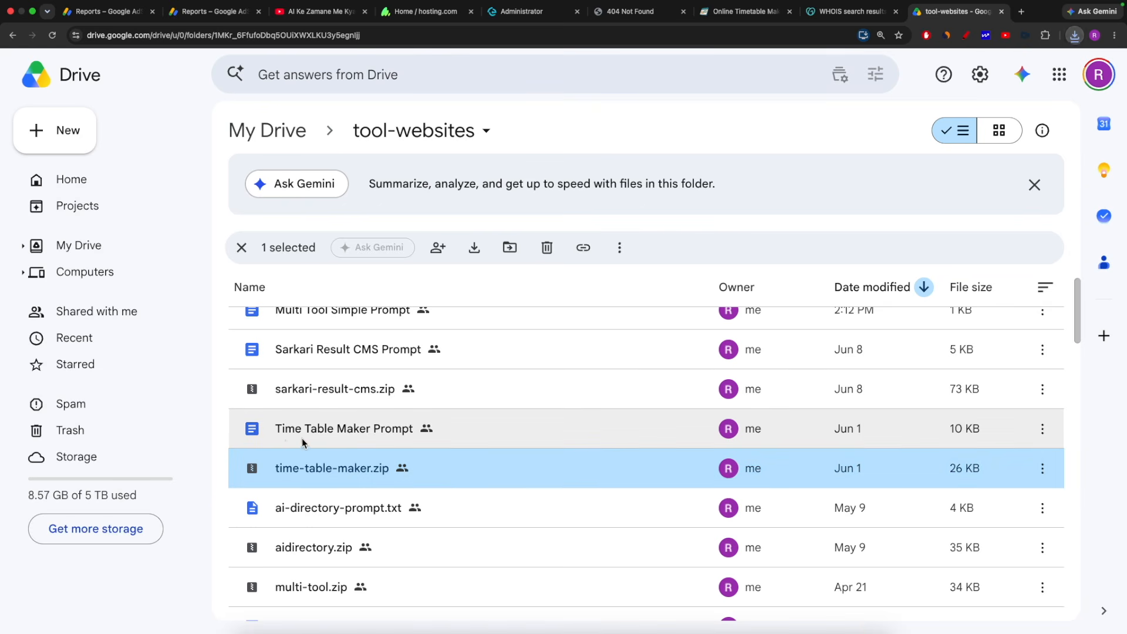
{"action": "double_click", "coordinate": [327, 433]}
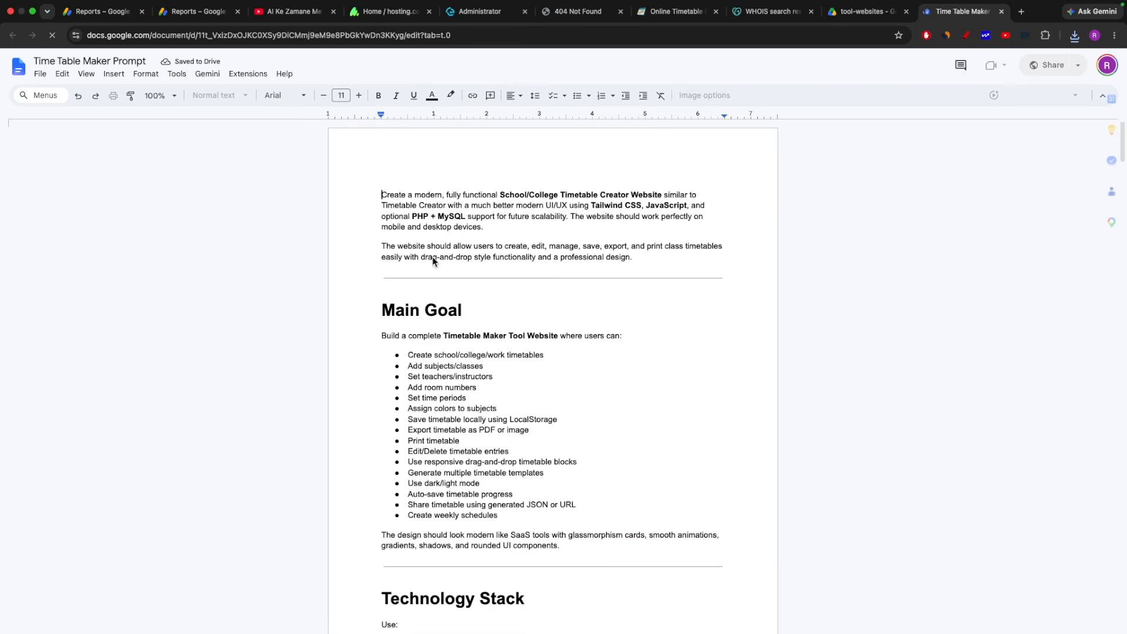
Read the prompt's Main Goal list, then go back to tool-websites in Drive and the desktop.
{"action": "scroll", "coordinate": [440, 324], "scroll_direction": "down", "scroll_amount": 2}
{"action": "scroll", "coordinate": [504, 346], "scroll_direction": "down", "scroll_amount": 20}
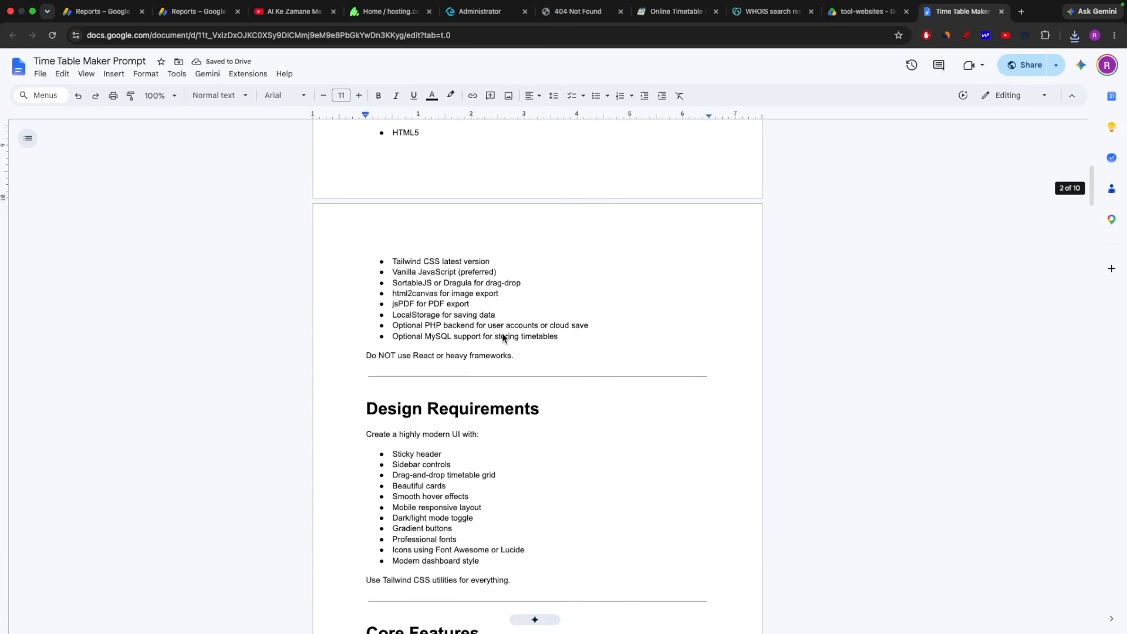
{"action": "scroll", "coordinate": [504, 335], "scroll_direction": "down", "scroll_amount": 20}
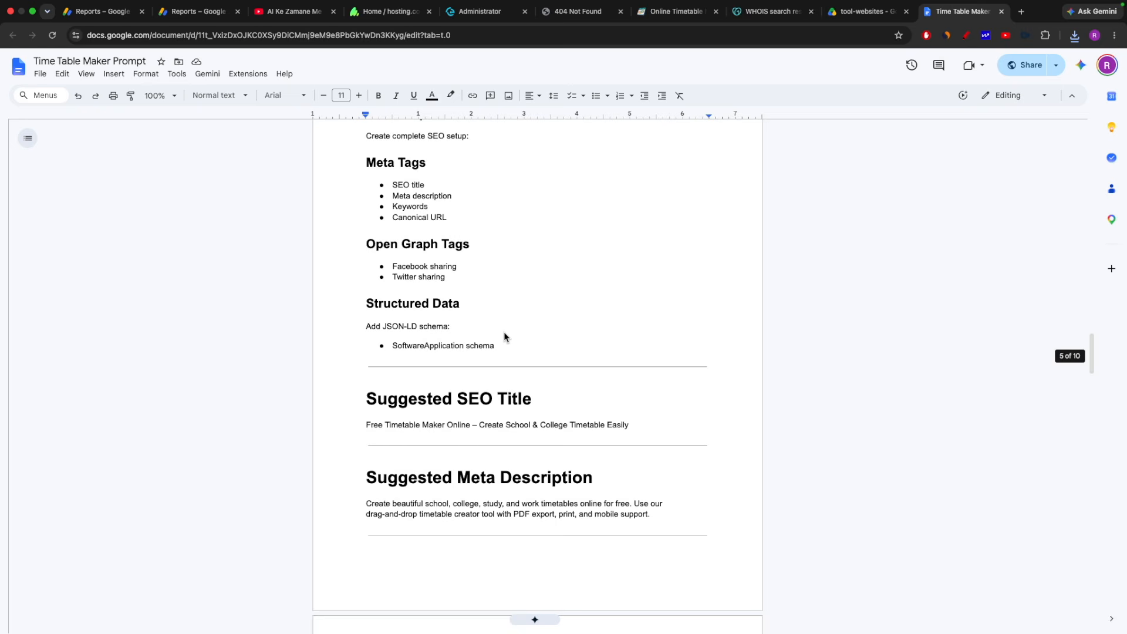
{"action": "scroll", "coordinate": [509, 335], "scroll_direction": "down", "scroll_amount": 14}
{"action": "scroll", "coordinate": [508, 335], "scroll_direction": "up", "scroll_amount": 20}
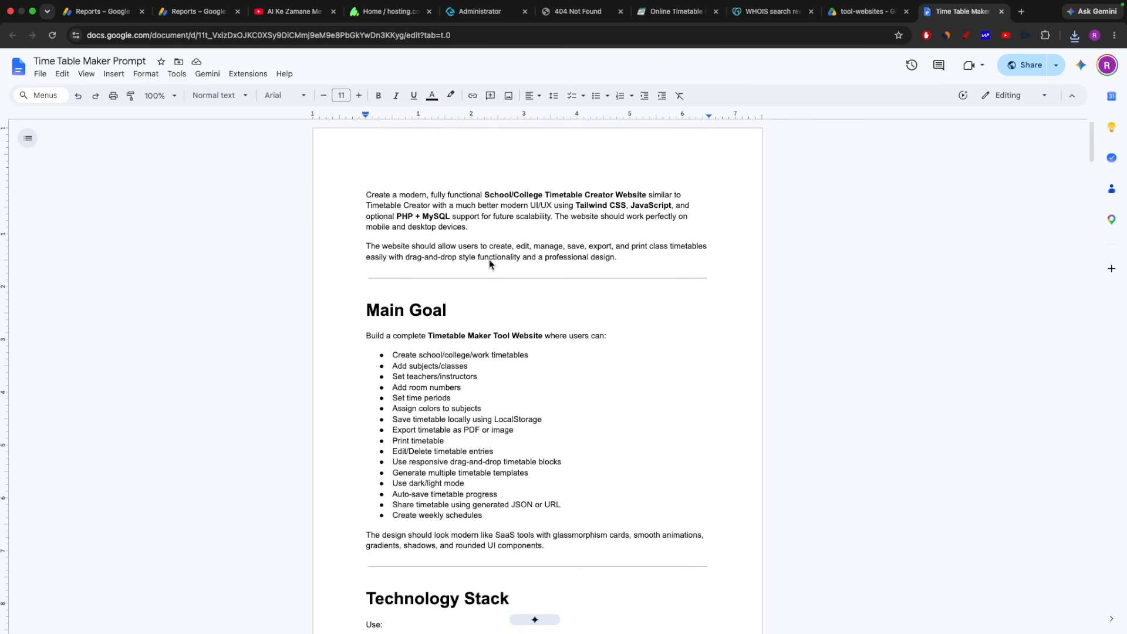
{"action": "scroll", "coordinate": [569, 266], "scroll_direction": "up", "scroll_amount": 5}
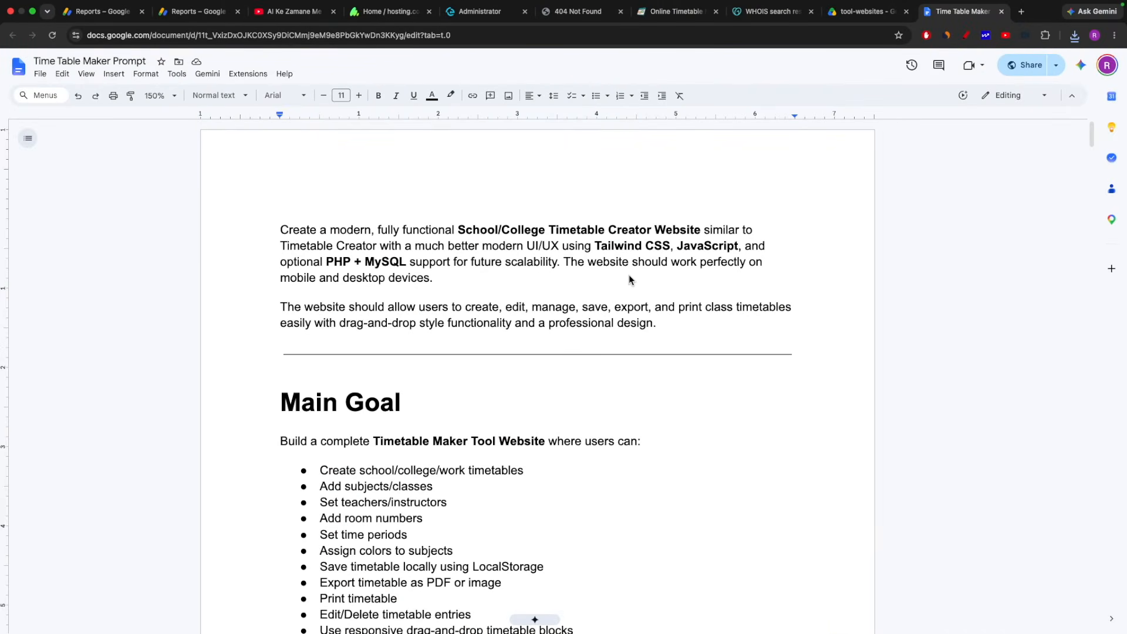
{"action": "scroll", "coordinate": [437, 162], "scroll_direction": "down", "scroll_amount": 3}
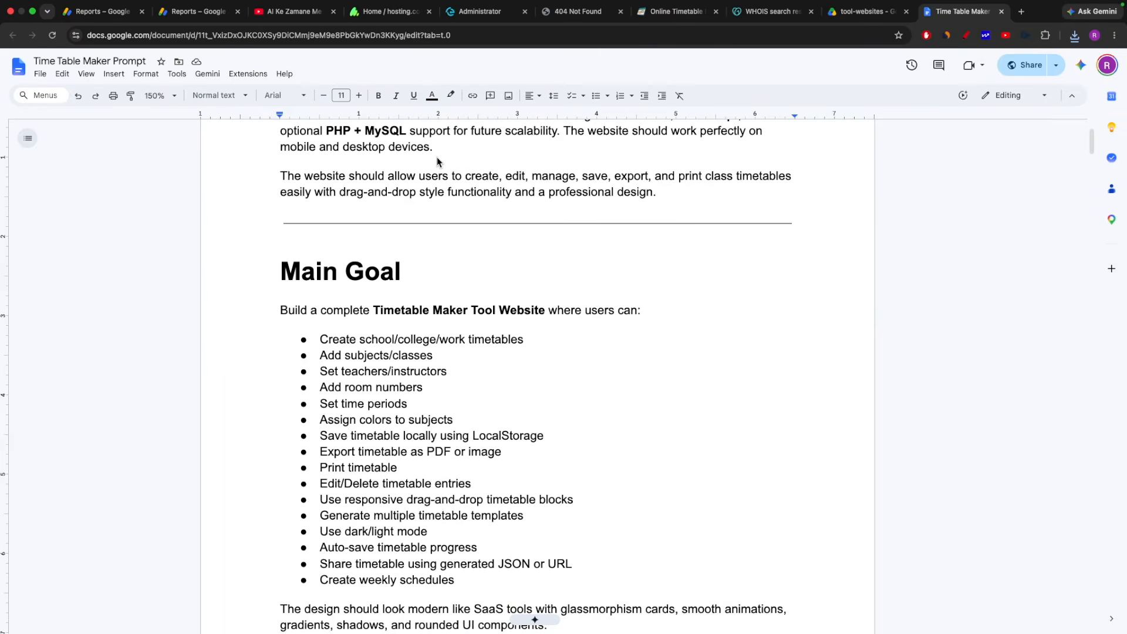
{"action": "left_click", "coordinate": [867, 12]}
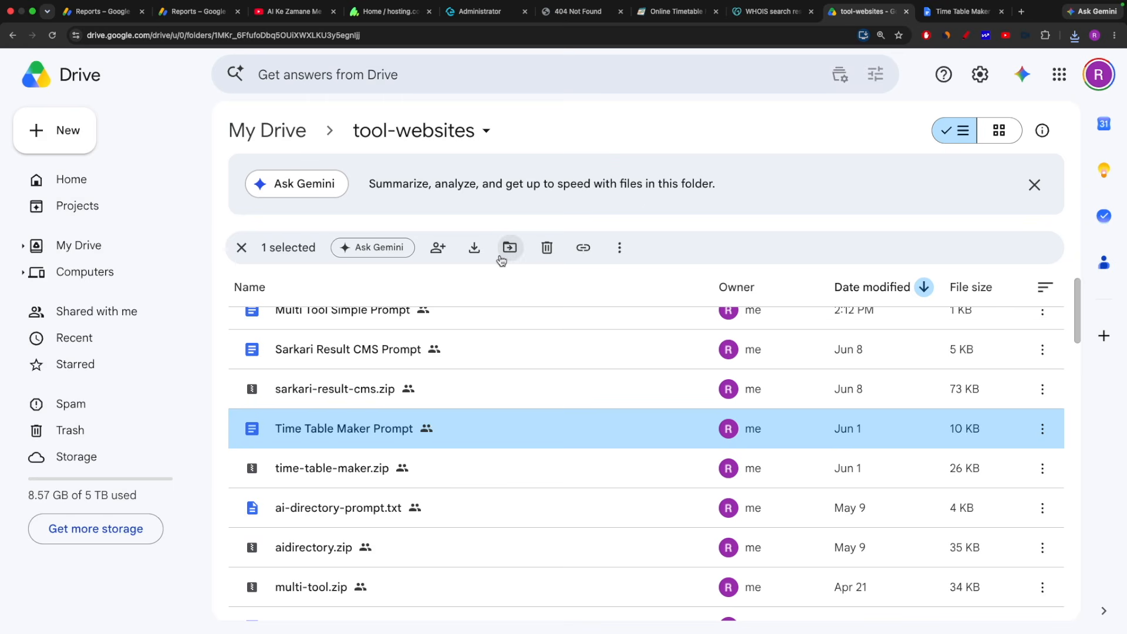
{"action": "key", "text": "ctrl+Left"}
Unzip time-table-maker.zip in Downloads into a time table maker folder and check its contents.
{"action": "left_click", "coordinate": [337, 120]}
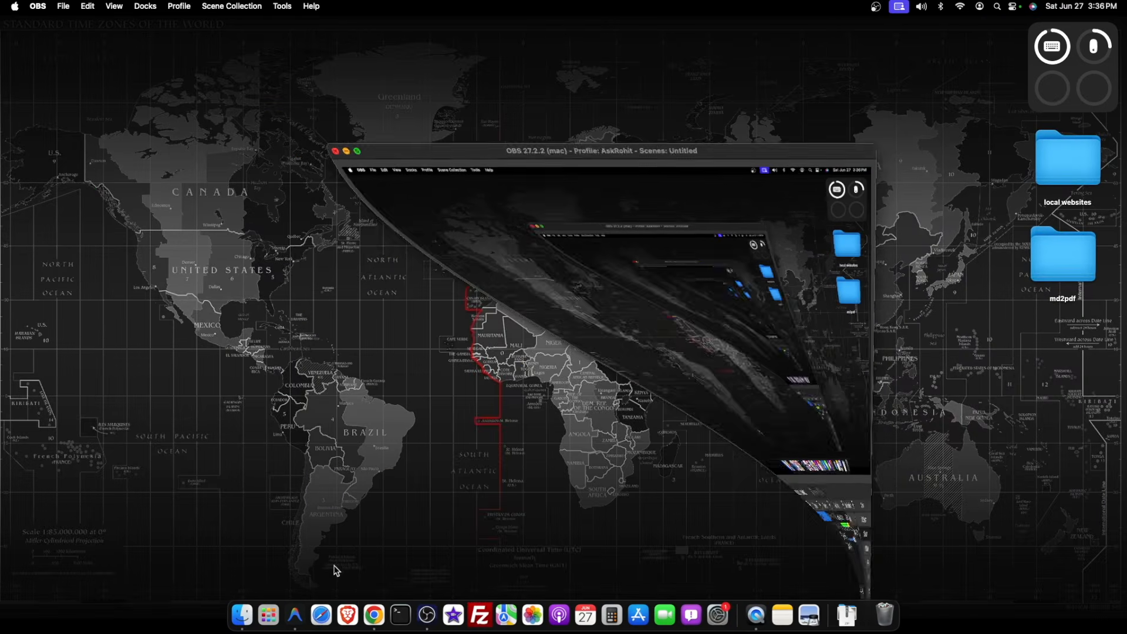
{"action": "left_click", "coordinate": [234, 615]}
{"action": "left_click", "coordinate": [337, 332]}
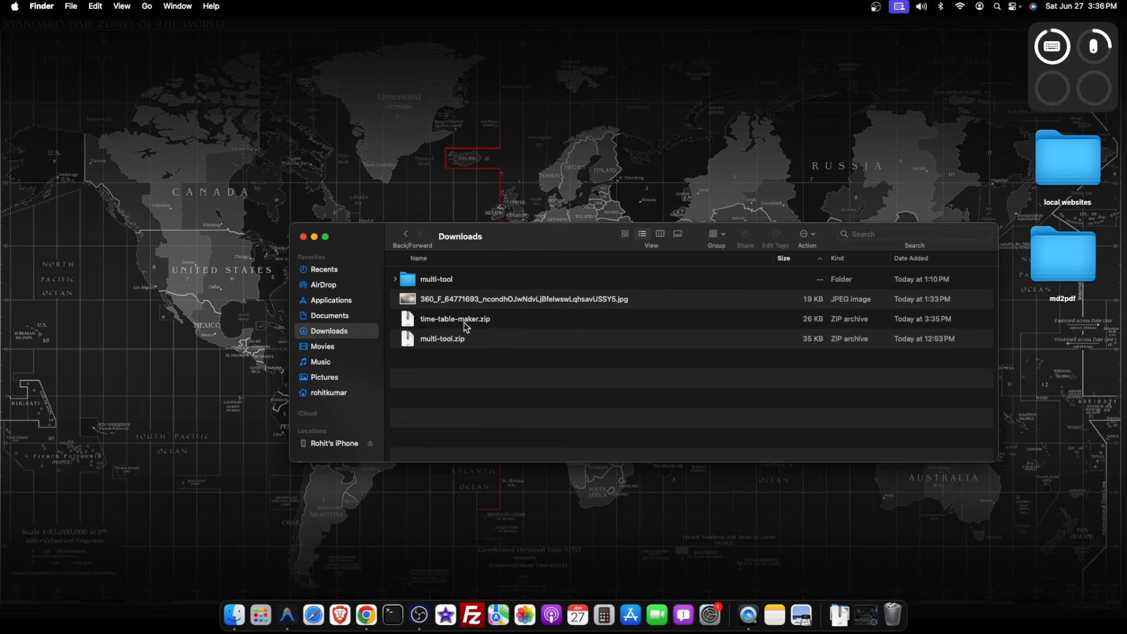
{"action": "double_click", "coordinate": [454, 324]}
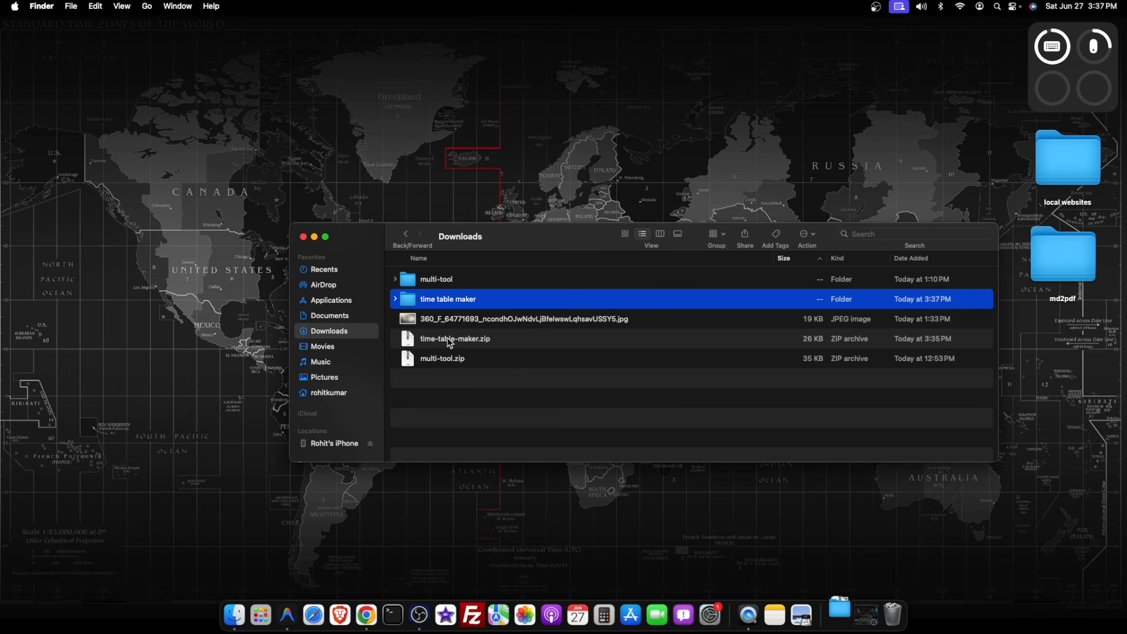
{"action": "double_click", "coordinate": [420, 305]}
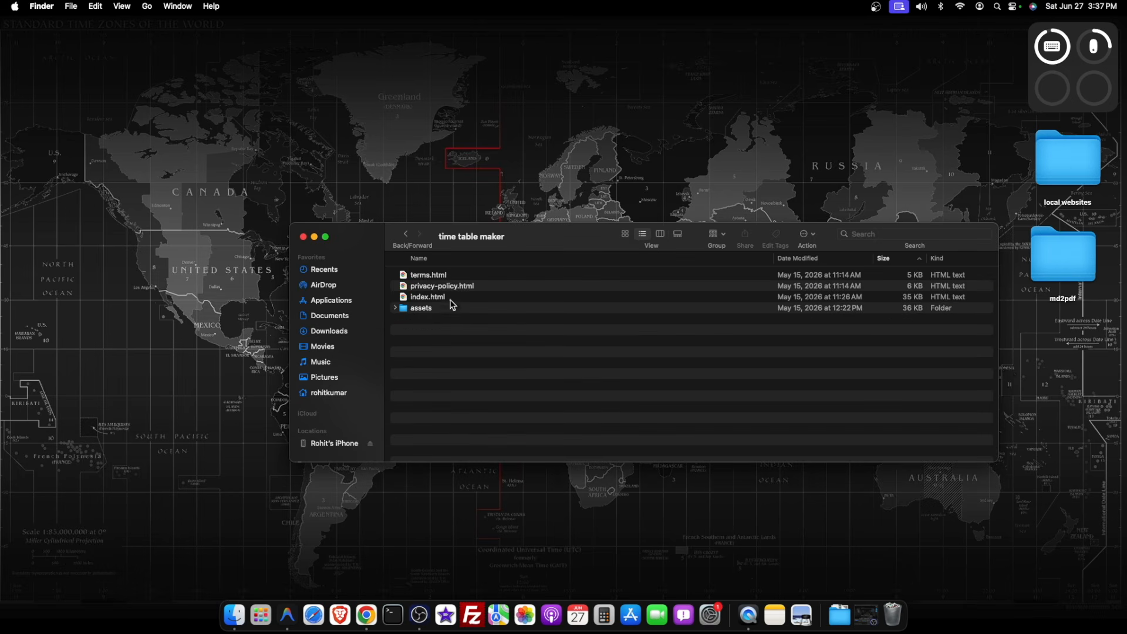
{"action": "left_click", "coordinate": [405, 235]}
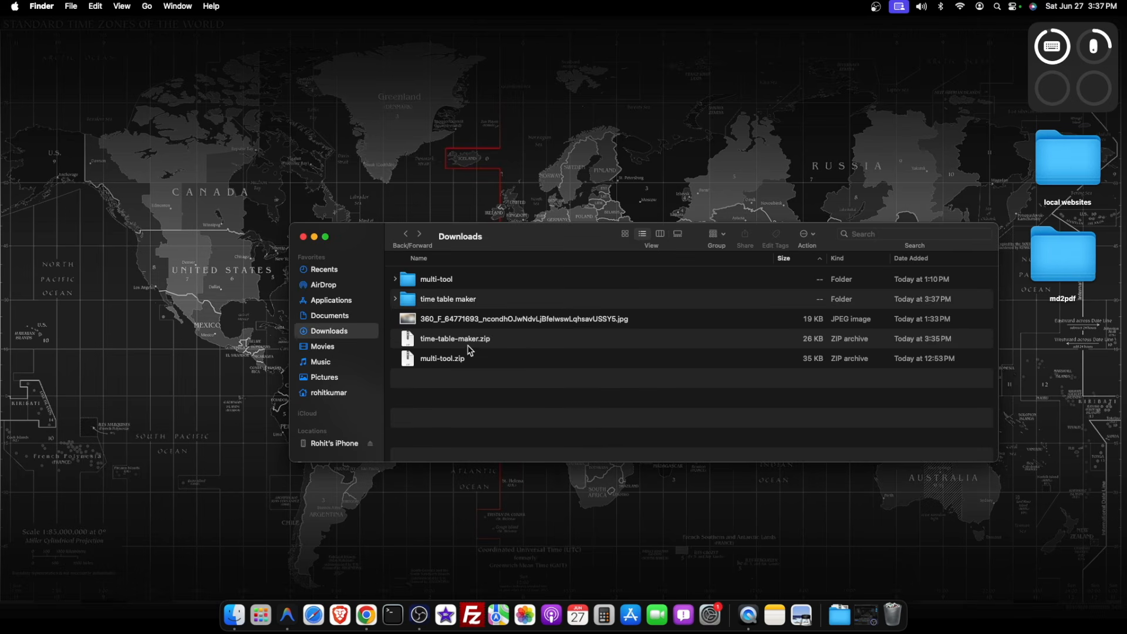
{"action": "left_click", "coordinate": [470, 349]}
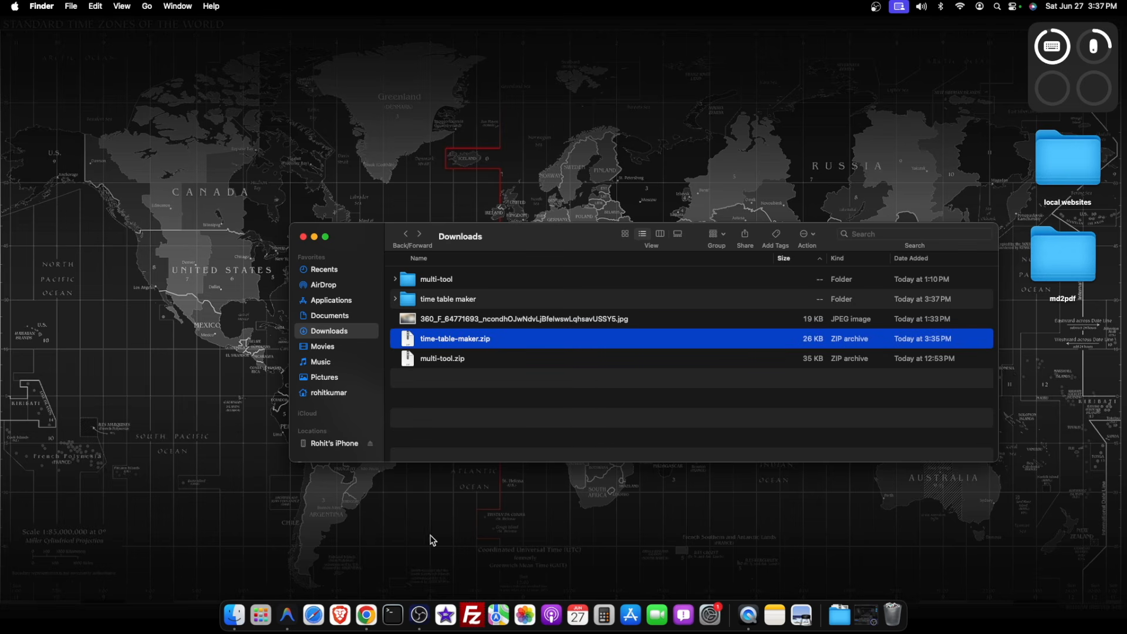
{"action": "left_click", "coordinate": [367, 615]}
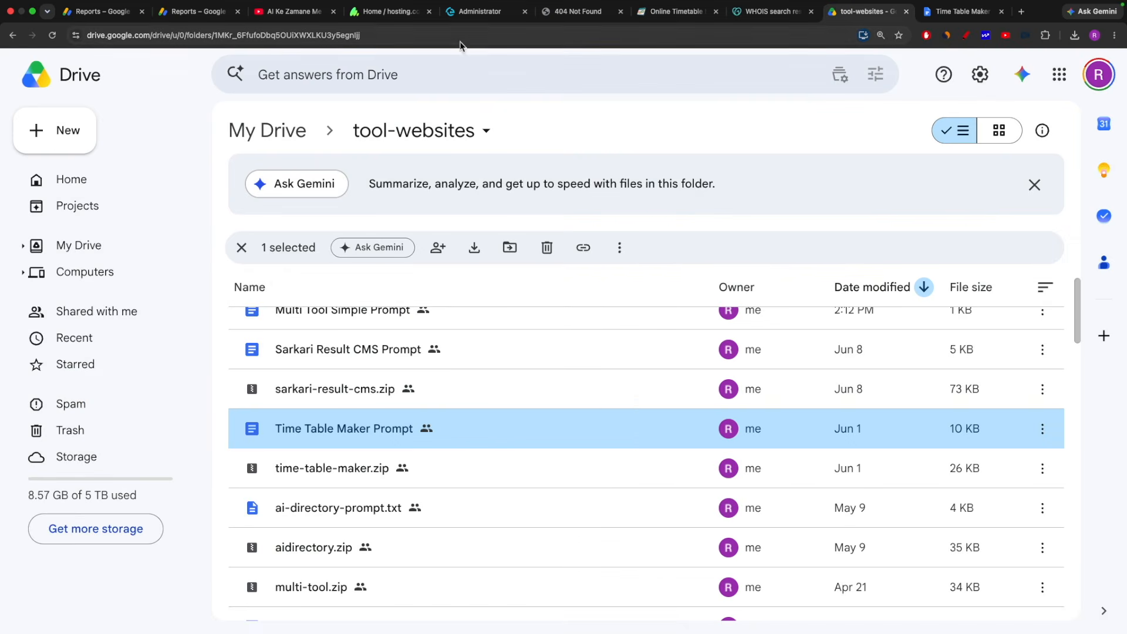
Upload time-table-maker.zip from Downloads into rohittools.com's public_html folder and select it.
{"action": "left_click", "coordinate": [480, 16]}
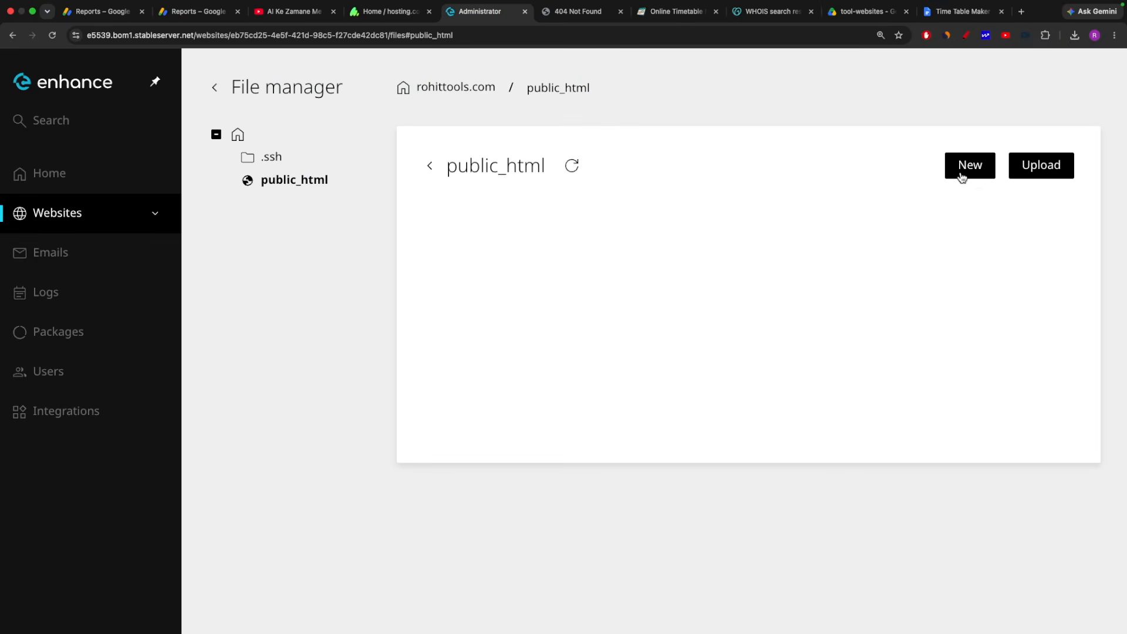
{"action": "left_click", "coordinate": [1036, 166]}
{"action": "left_click", "coordinate": [990, 206]}
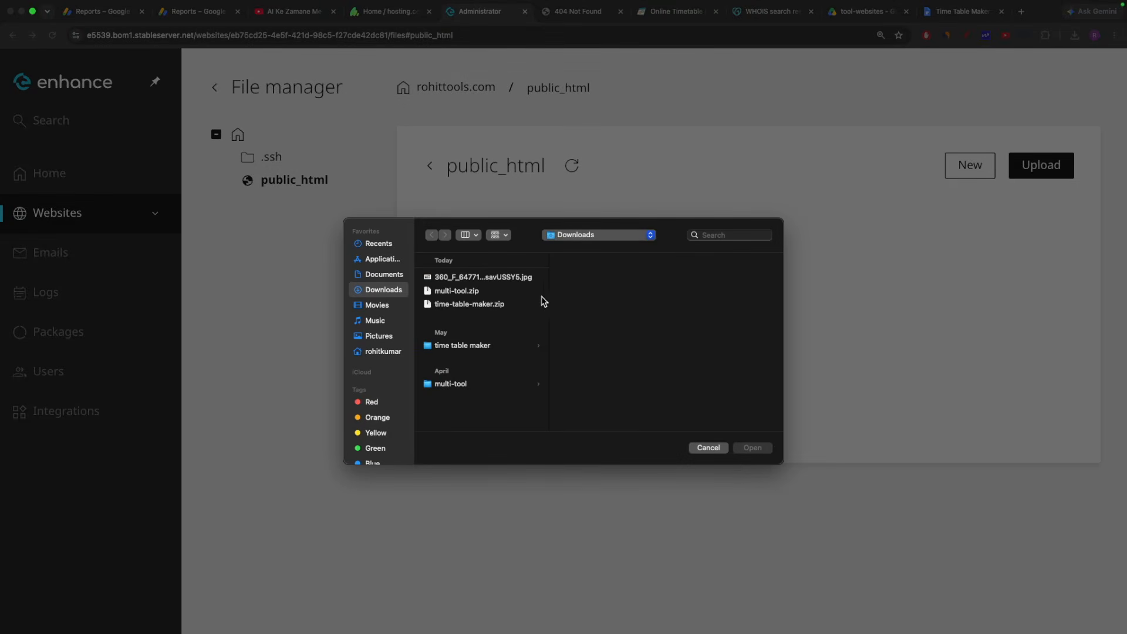
{"action": "left_click", "coordinate": [473, 305]}
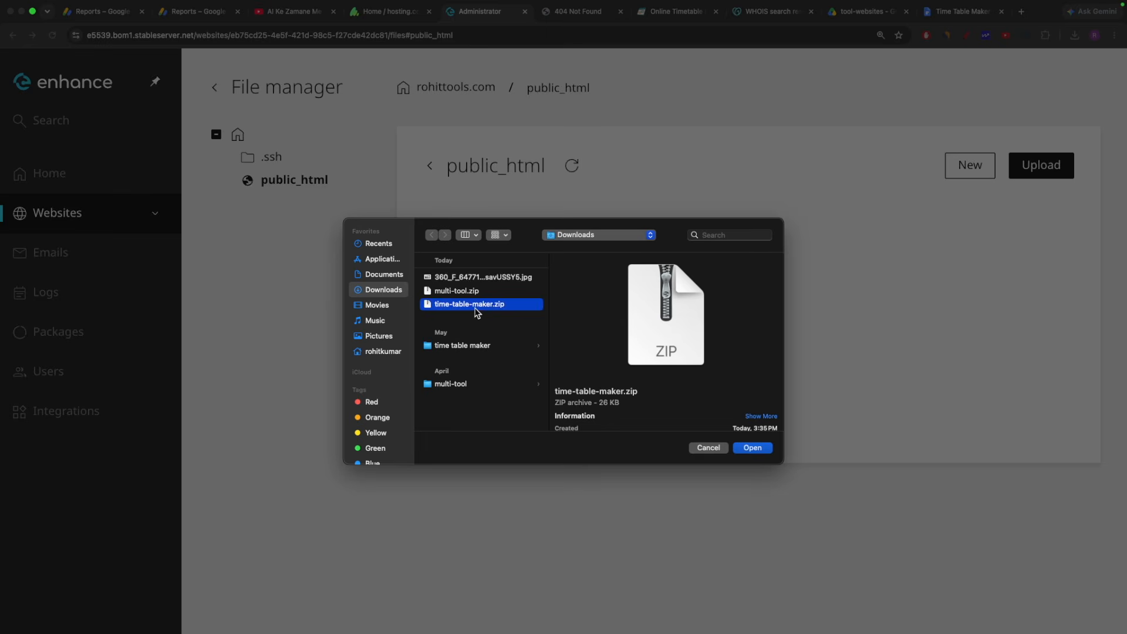
{"action": "left_click", "coordinate": [756, 449]}
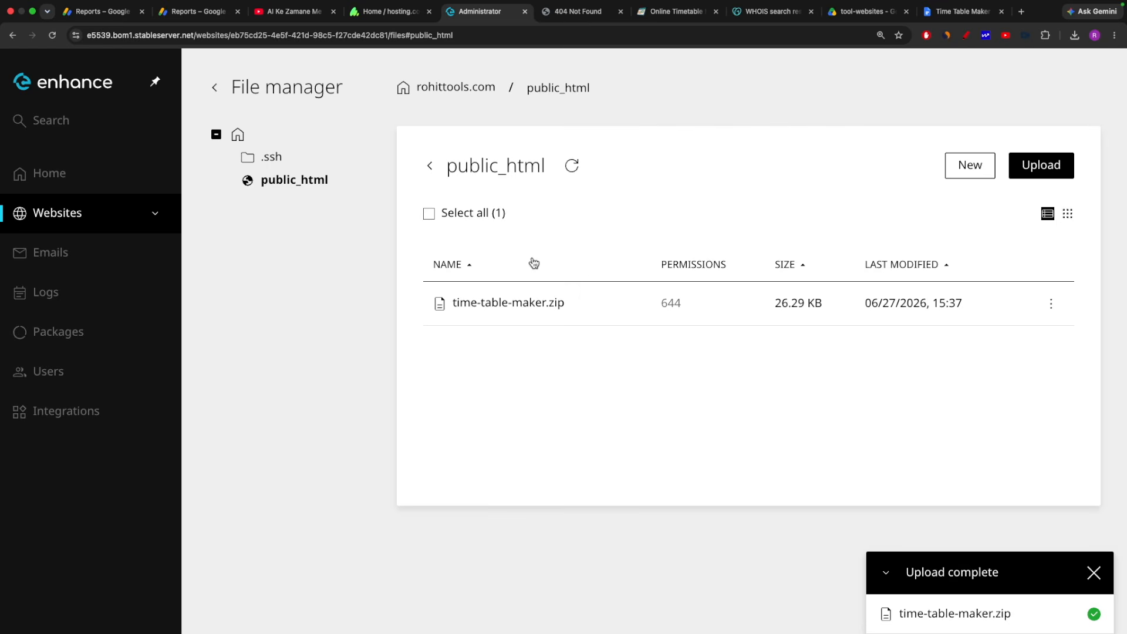
{"action": "left_click", "coordinate": [529, 306]}
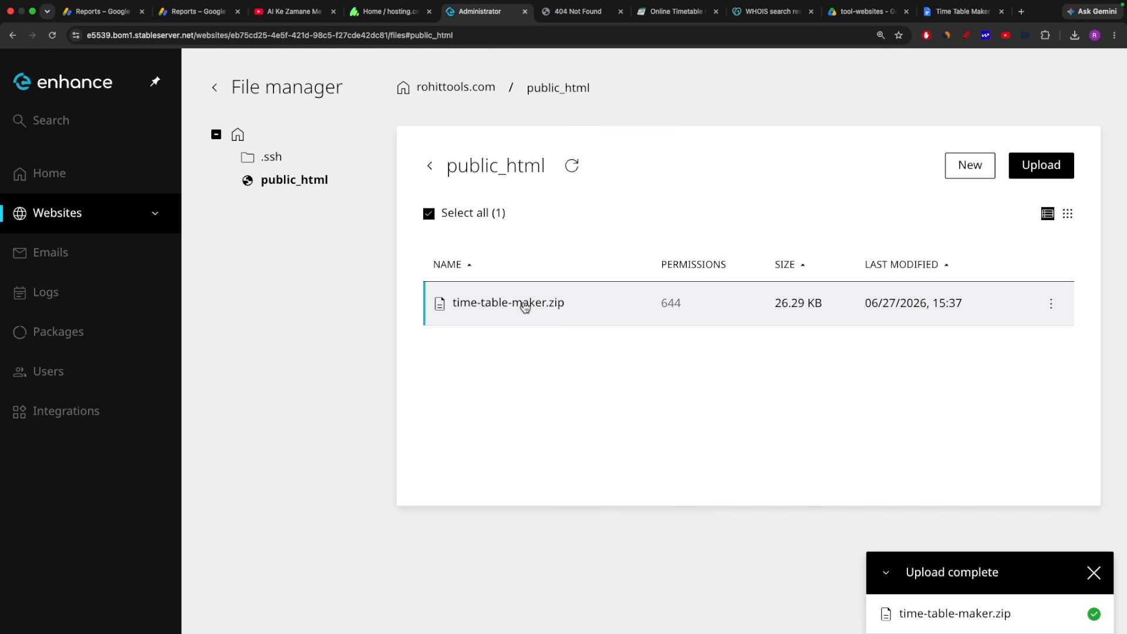
{"action": "right_click", "coordinate": [525, 306]}
Uncompress time-table-maker.zip into public_html without overwriting existing files.
{"action": "scroll", "coordinate": [581, 476], "scroll_direction": "down", "scroll_amount": 1}
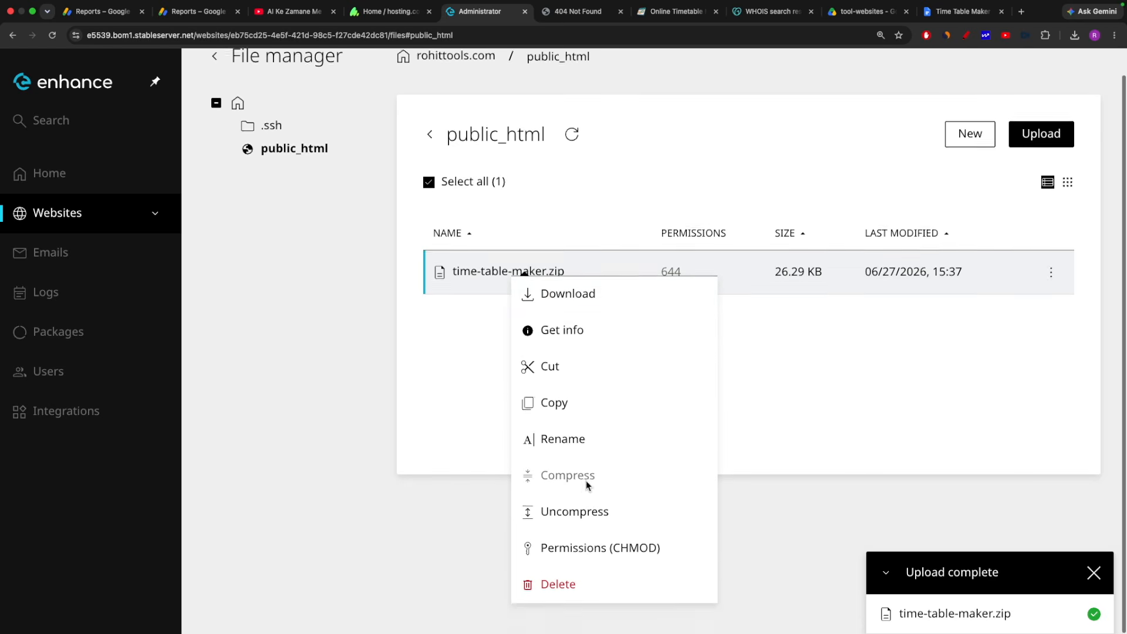
{"action": "left_click", "coordinate": [579, 519]}
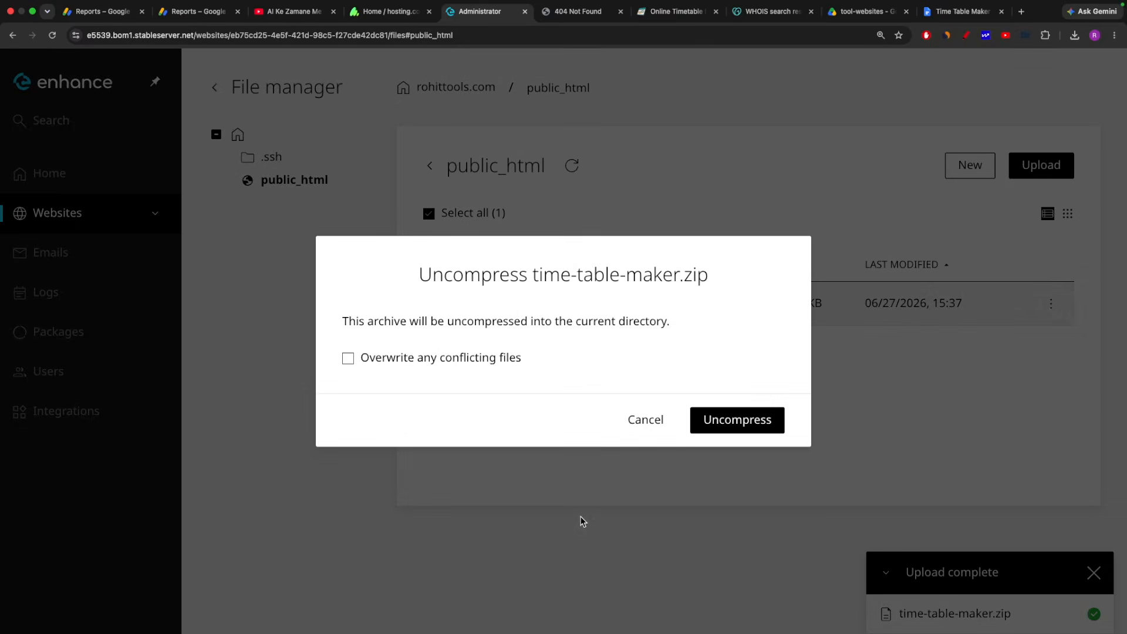
{"action": "left_click", "coordinate": [743, 427]}
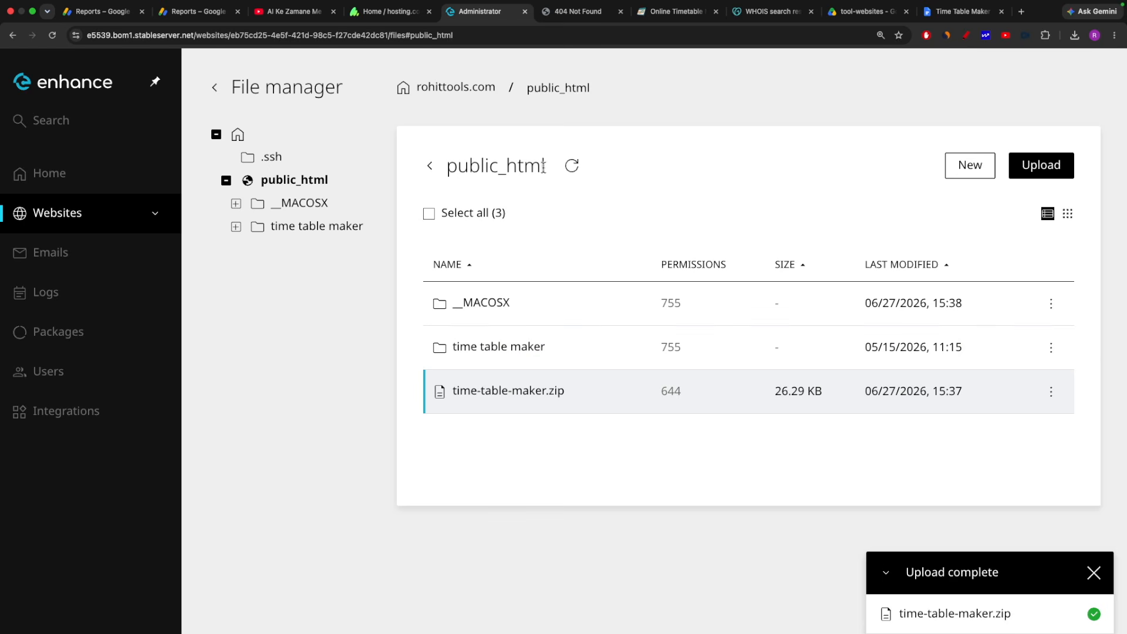
Move the five site files from the time table maker folder up into public_html.
{"action": "left_click_drag", "start_coordinate": [542, 165], "coordinate": [454, 166]}
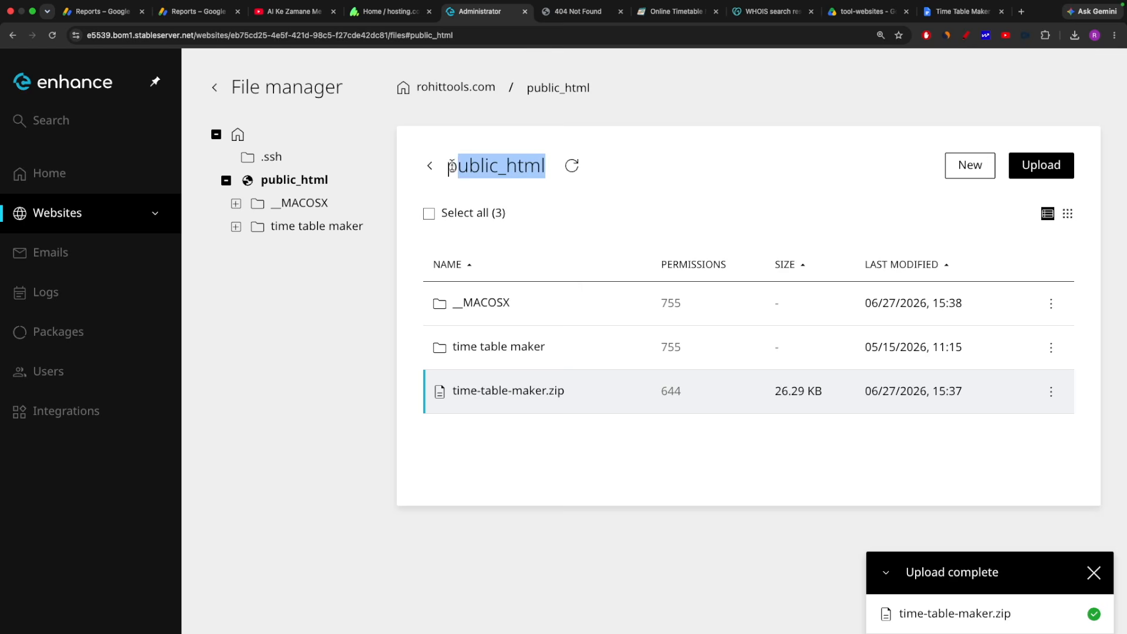
{"action": "double_click", "coordinate": [445, 350]}
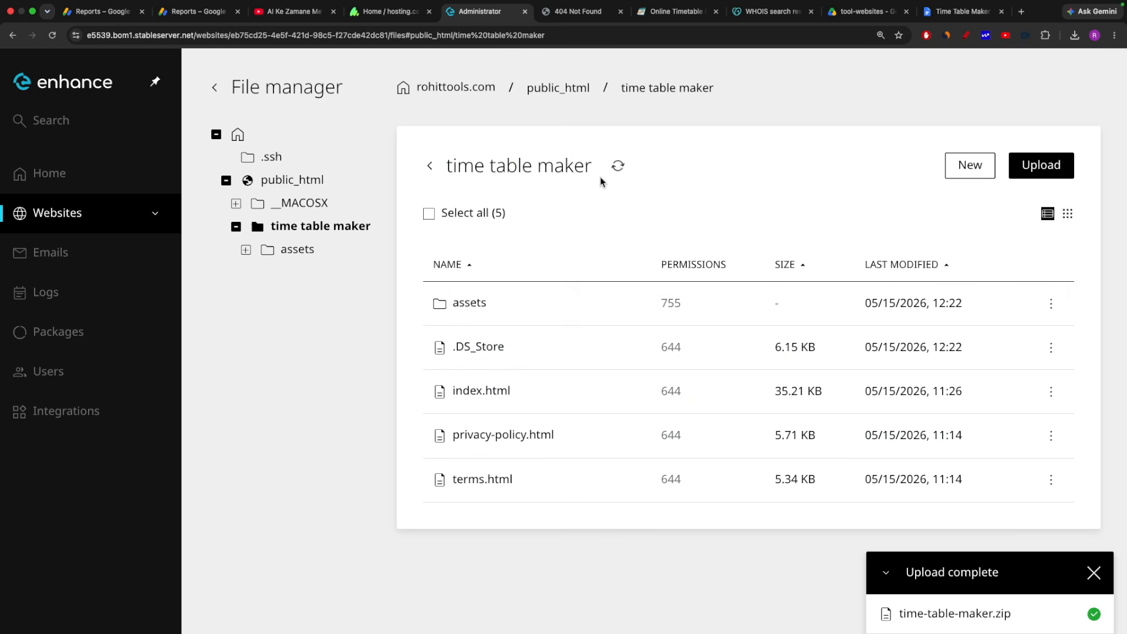
{"action": "left_click", "coordinate": [429, 215]}
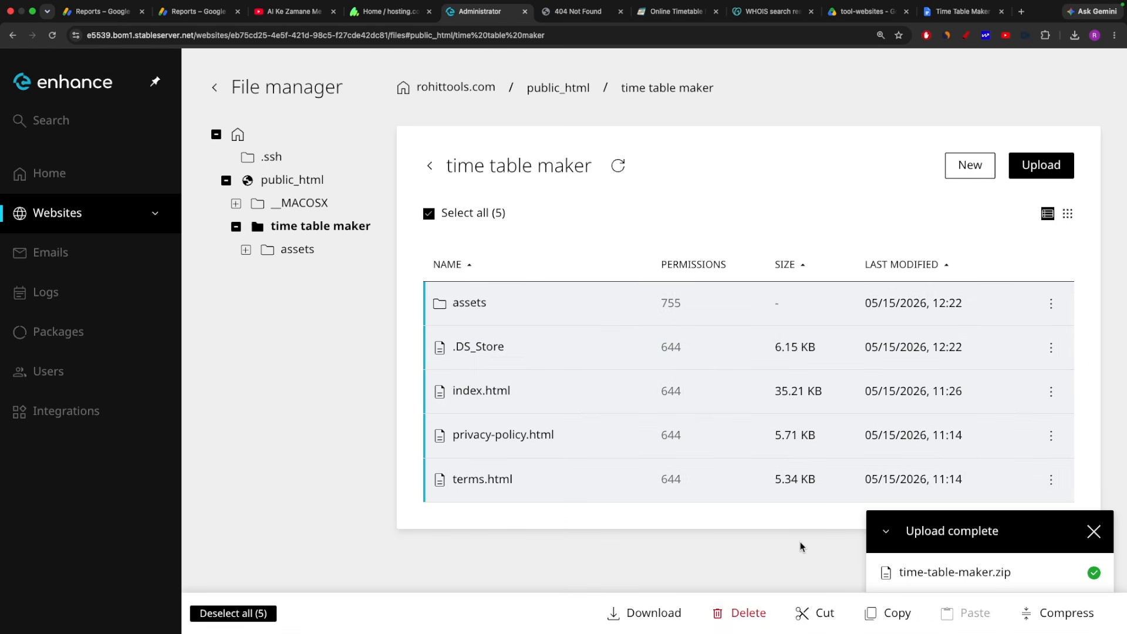
{"action": "left_click", "coordinate": [827, 618]}
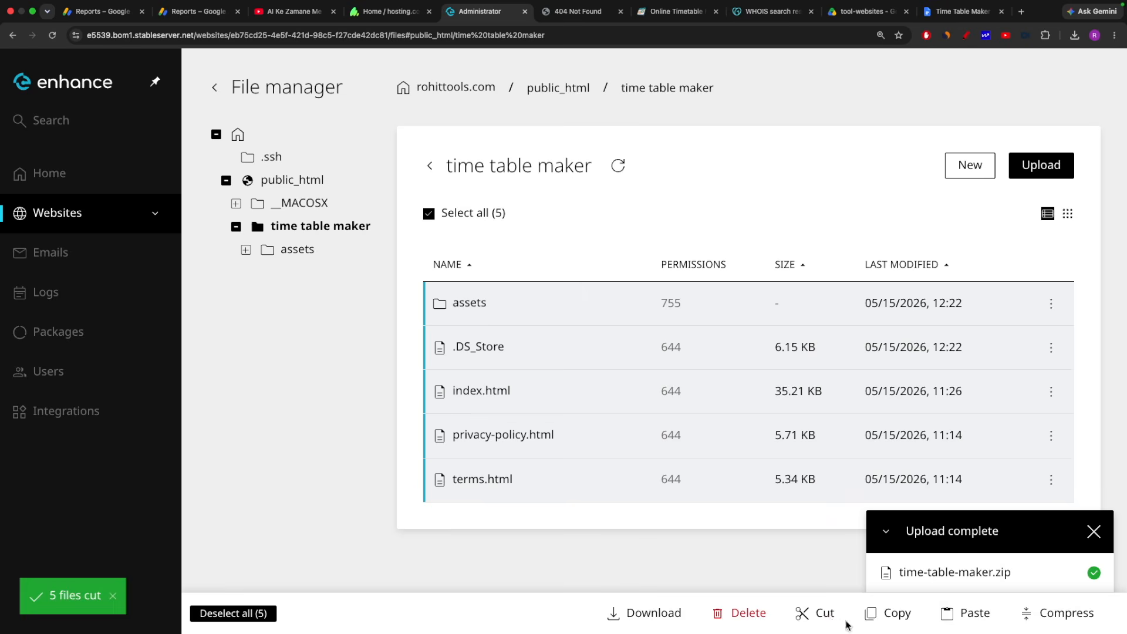
{"action": "left_click", "coordinate": [429, 162]}
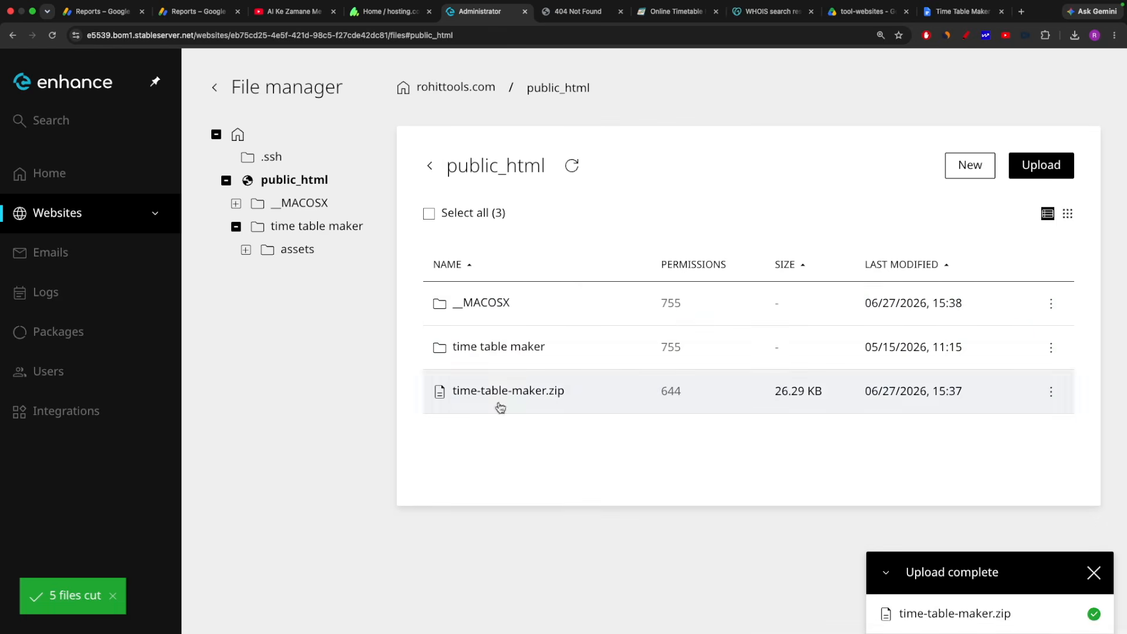
{"action": "right_click", "coordinate": [553, 446]}
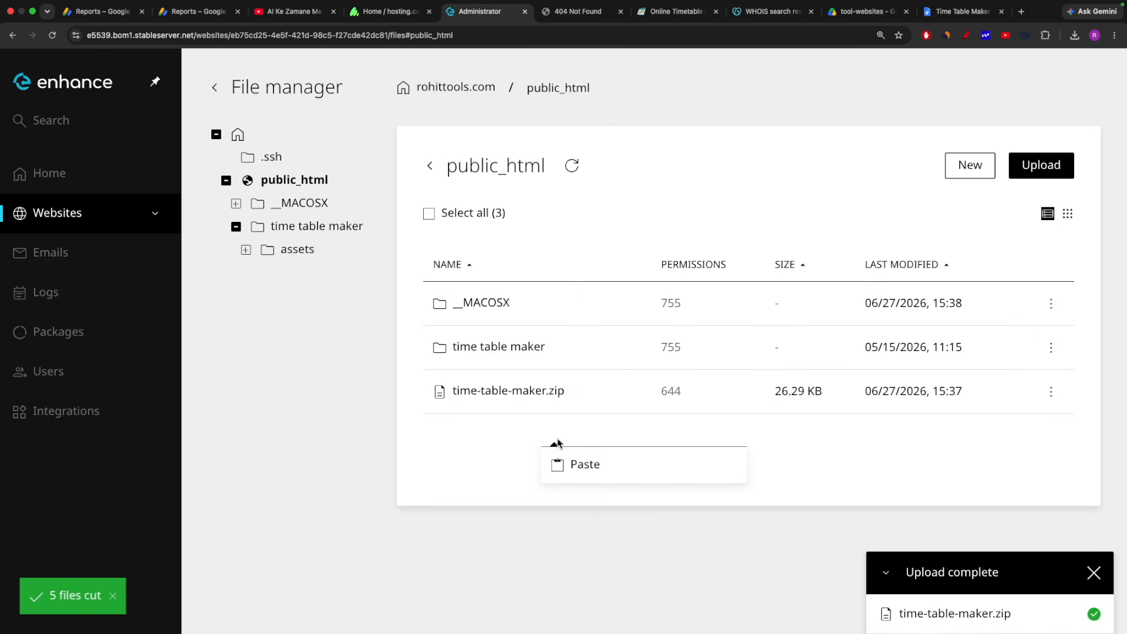
{"action": "left_click", "coordinate": [580, 465]}
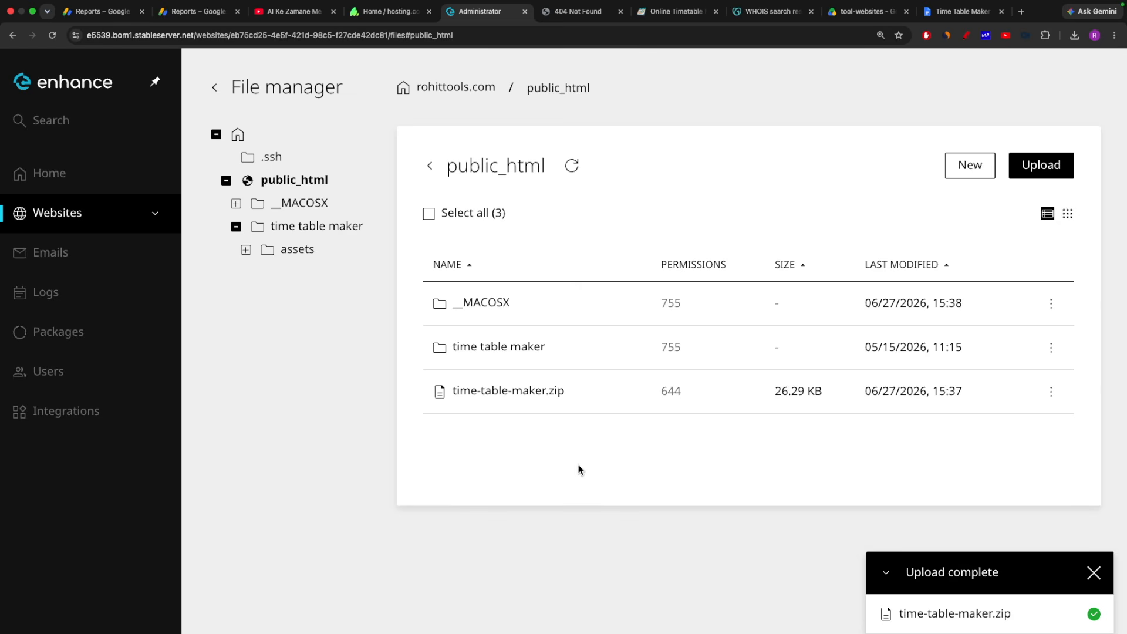
Delete the emptied time table maker folder and time-table-maker.zip from public_html.
{"action": "scroll", "coordinate": [507, 423], "scroll_direction": "down", "scroll_amount": 1}
{"action": "left_click", "coordinate": [442, 346]}
{"action": "scroll", "coordinate": [440, 346], "scroll_direction": "up", "scroll_amount": 1}
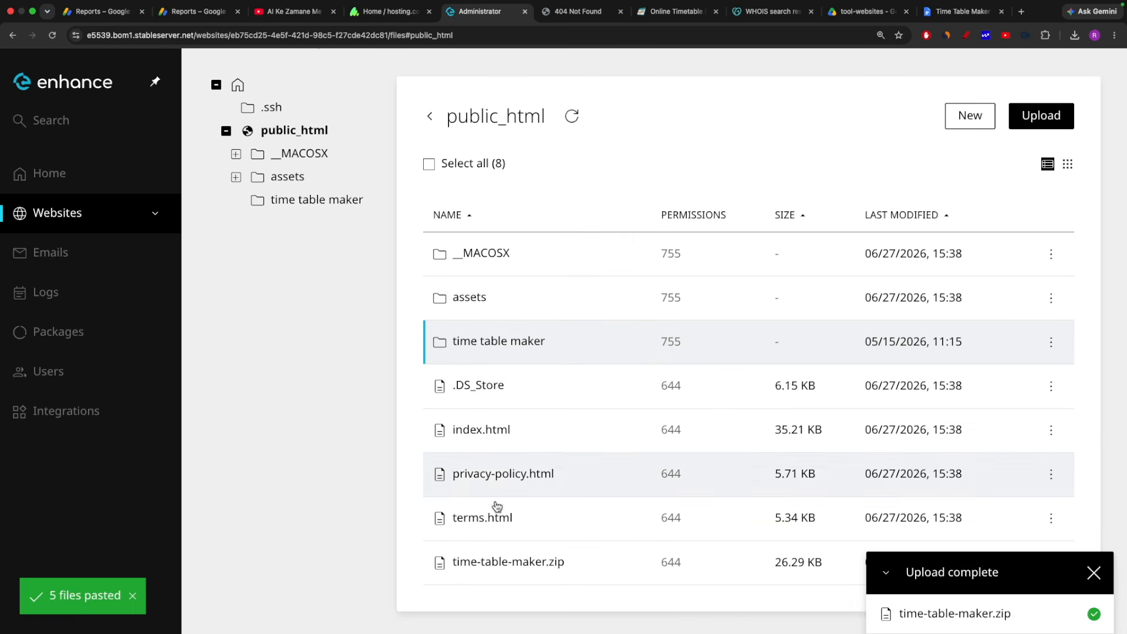
{"action": "left_click", "coordinate": [508, 563], "text": "super"}
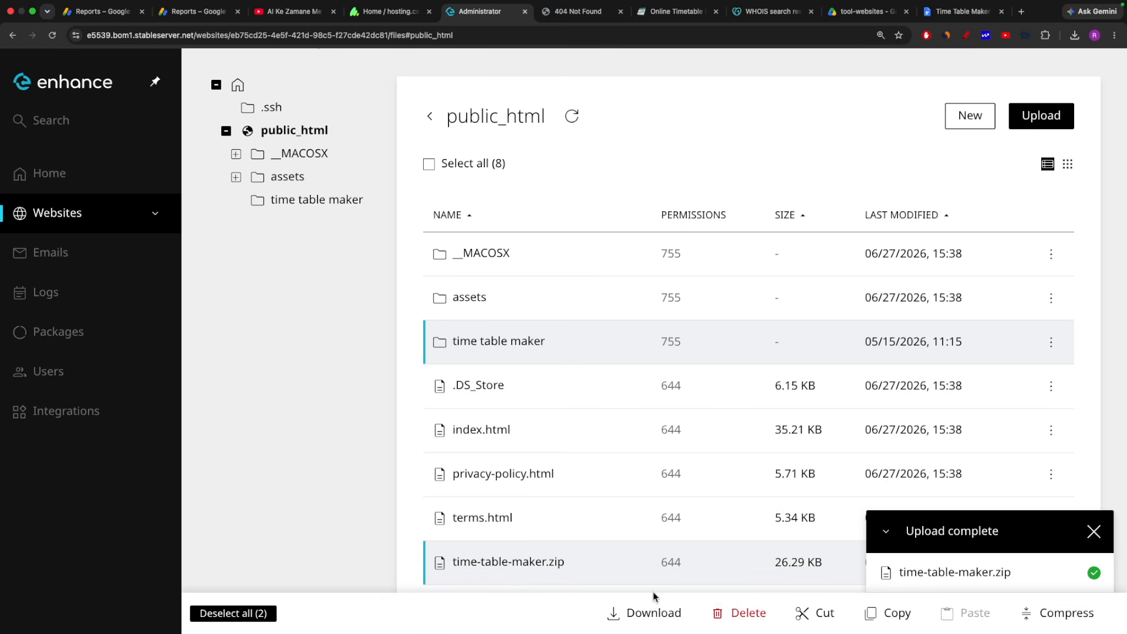
{"action": "left_click", "coordinate": [748, 613]}
{"action": "left_click", "coordinate": [753, 396]}
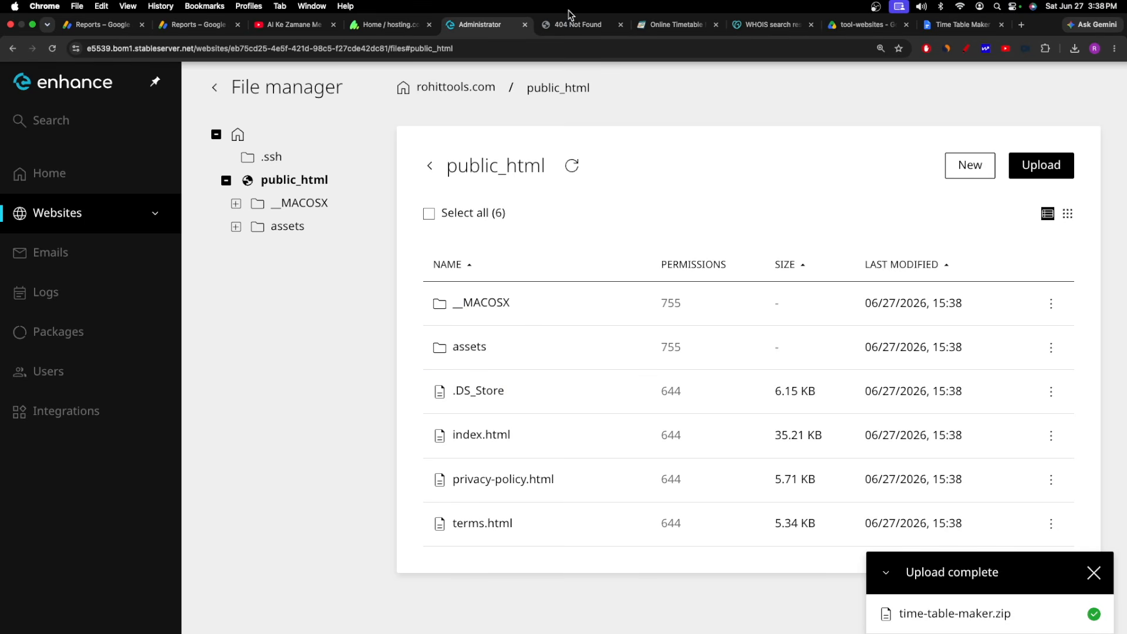
{"action": "left_click", "coordinate": [574, 24]}
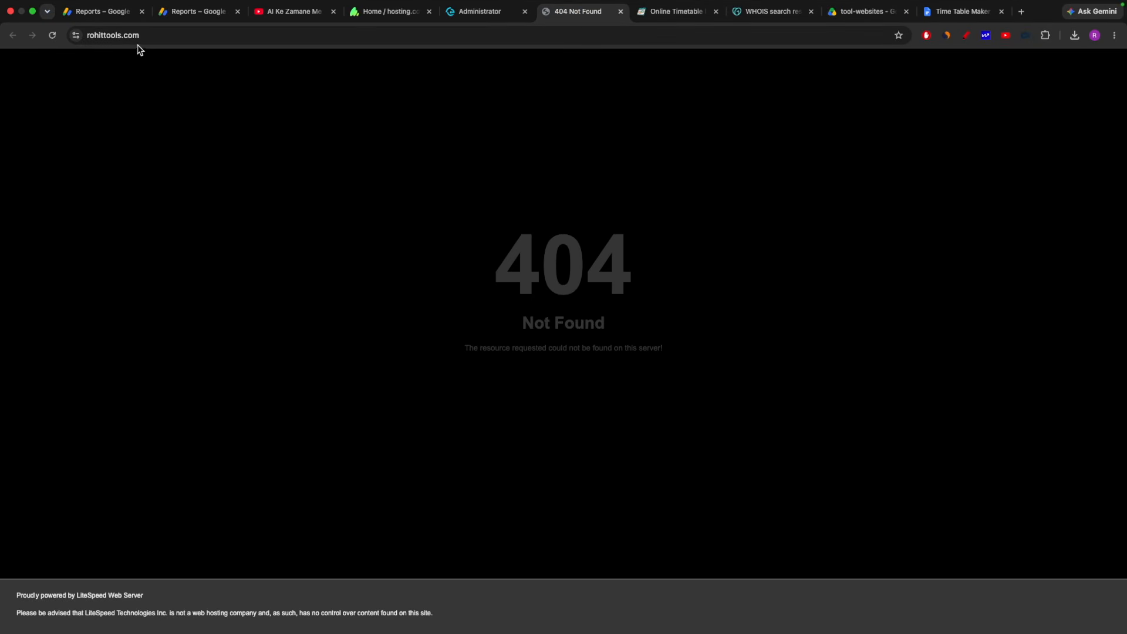
Reload rohittools.com, zoom to 125%, and scroll through the live TimeTable Pro homepage.
{"action": "left_click", "coordinate": [52, 42]}
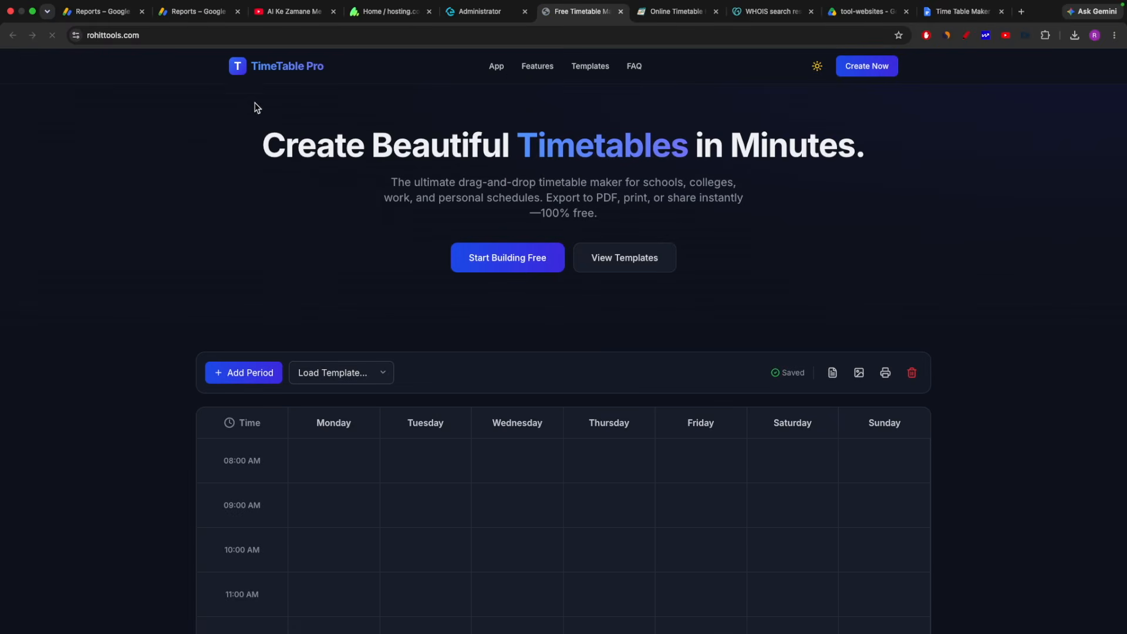
{"action": "key", "text": "super+equal"}
{"action": "key", "text": "super+equal"}
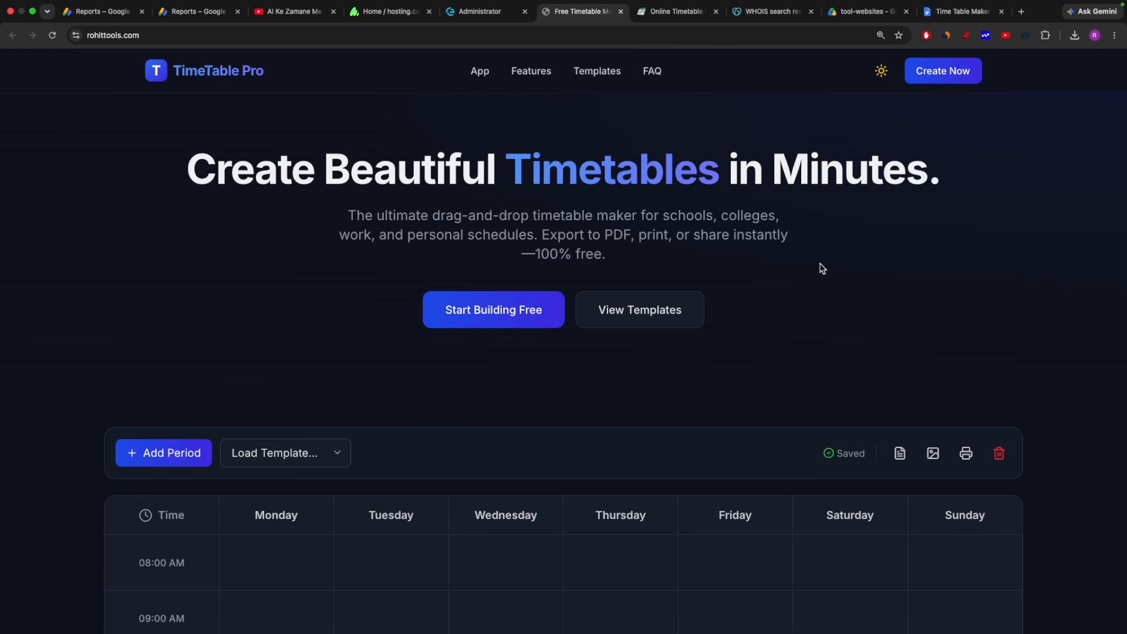
{"action": "scroll", "coordinate": [868, 262], "scroll_direction": "down", "scroll_amount": 7}
{"action": "scroll", "coordinate": [691, 271], "scroll_direction": "down", "scroll_amount": 20}
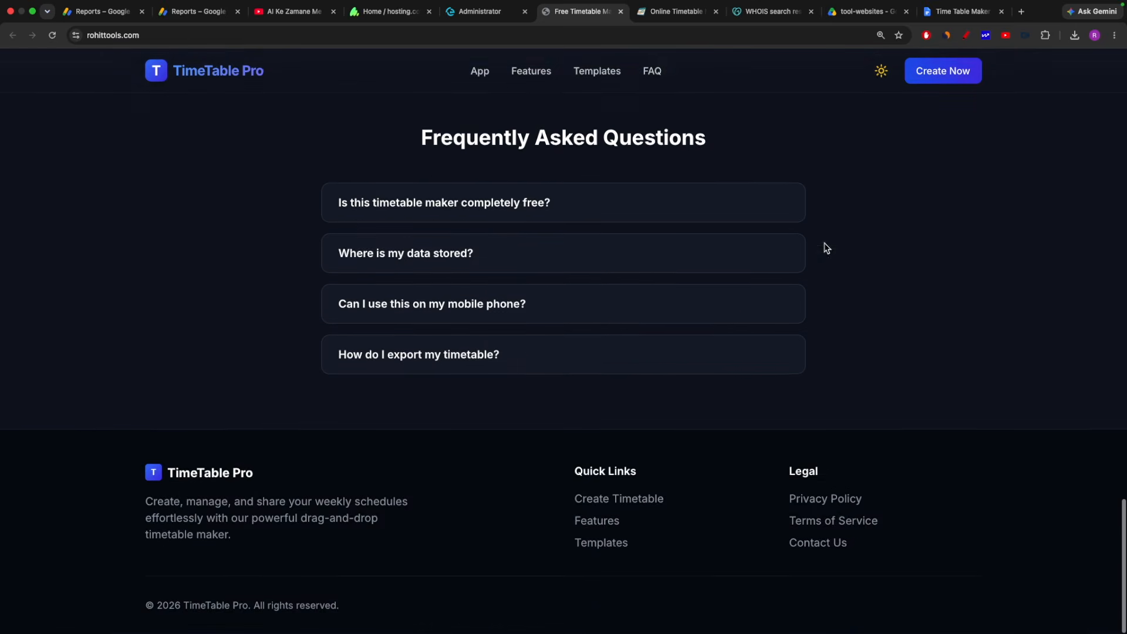
{"action": "scroll", "coordinate": [716, 270], "scroll_direction": "up", "scroll_amount": 20}
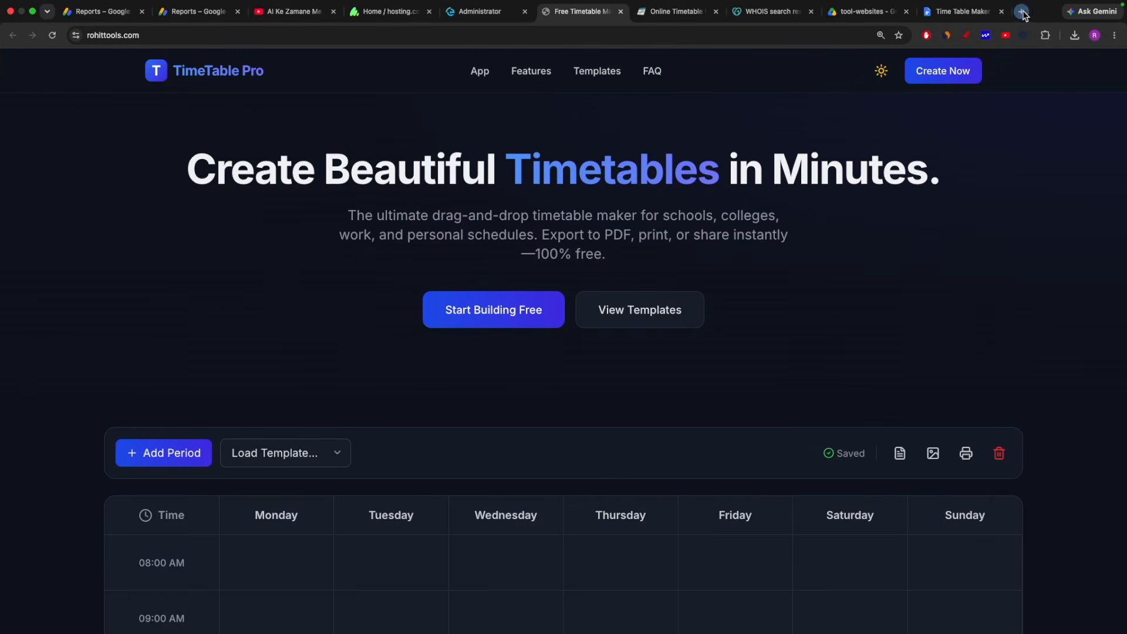
Search 'google antigravity' in a new tab, browse the official Google Antigravity site, then switch to the desktop.
{"action": "left_click", "coordinate": [1022, 12]}
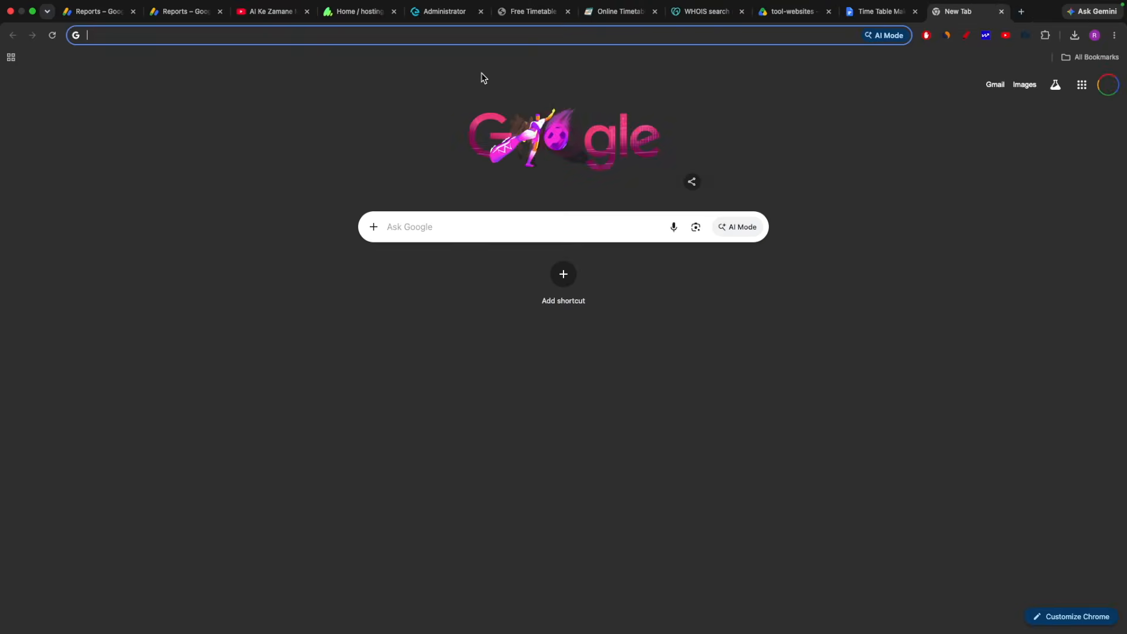
{"action": "left_click", "coordinate": [454, 222]}
{"action": "type", "text": "google "}
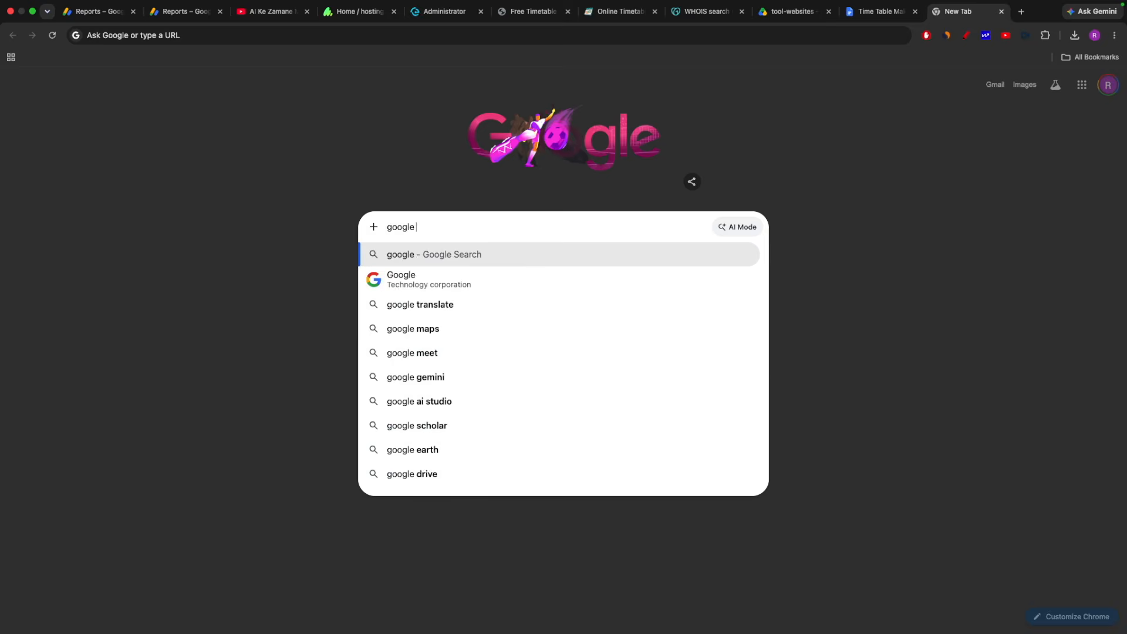
{"action": "type", "text": "antigr"}
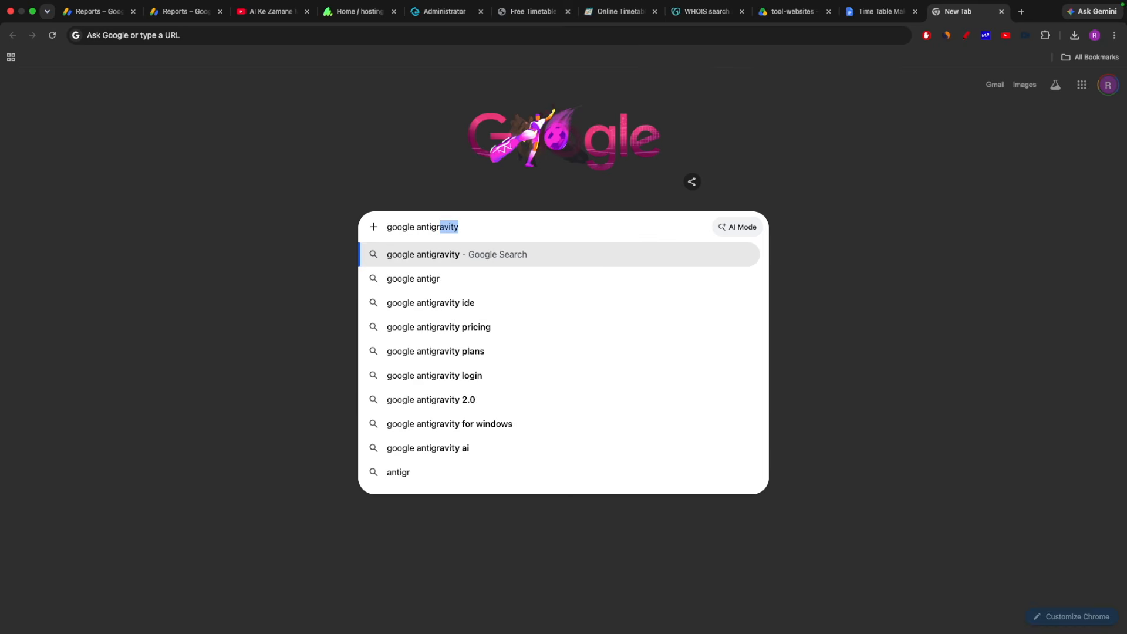
{"action": "key", "text": "Return"}
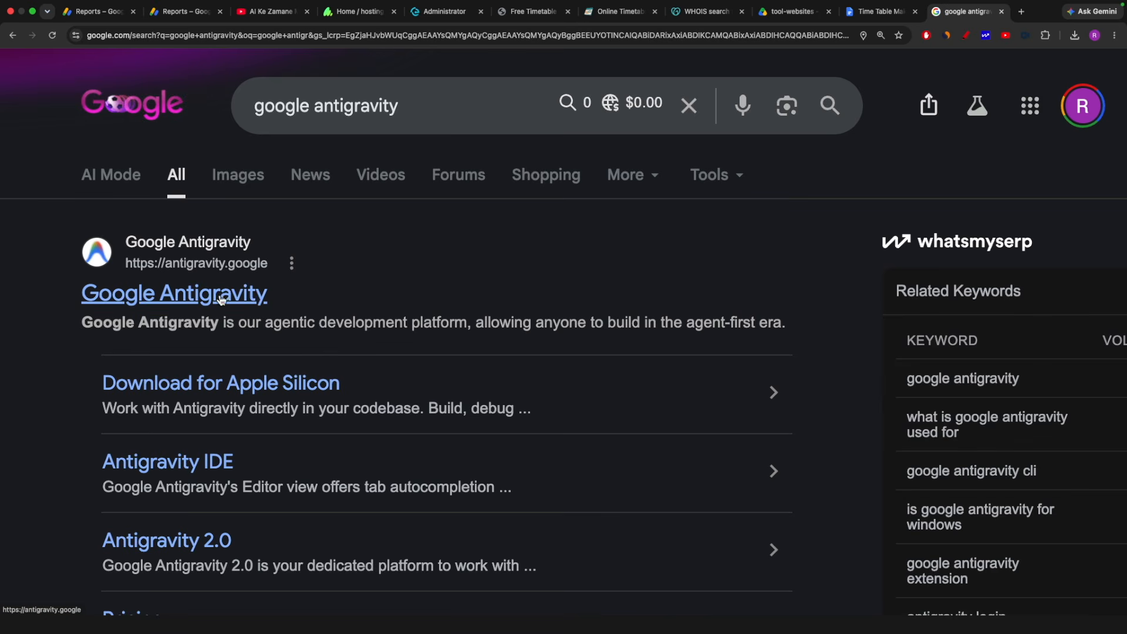
{"action": "left_click", "coordinate": [222, 299]}
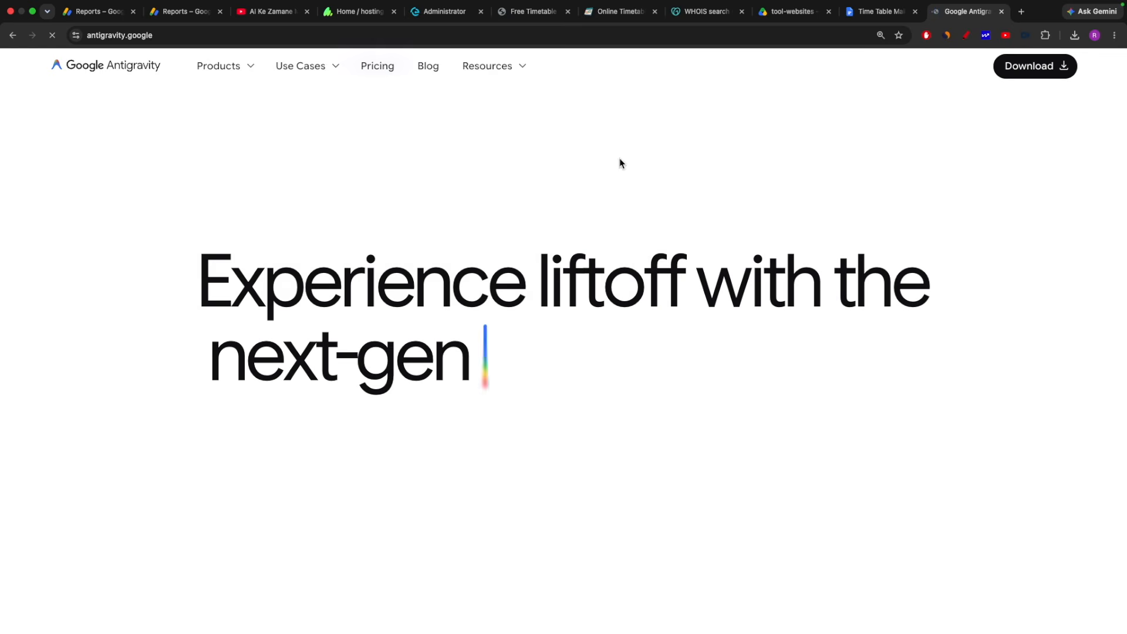
{"action": "scroll", "coordinate": [584, 324], "scroll_direction": "down", "scroll_amount": 10}
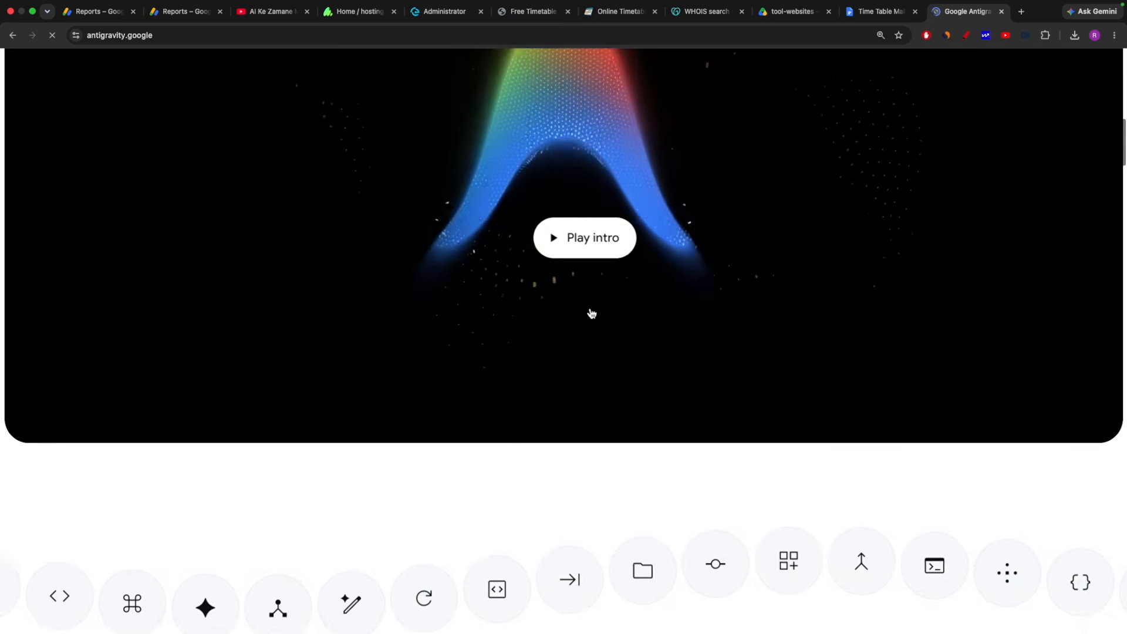
{"action": "scroll", "coordinate": [591, 314], "scroll_direction": "down", "scroll_amount": 15}
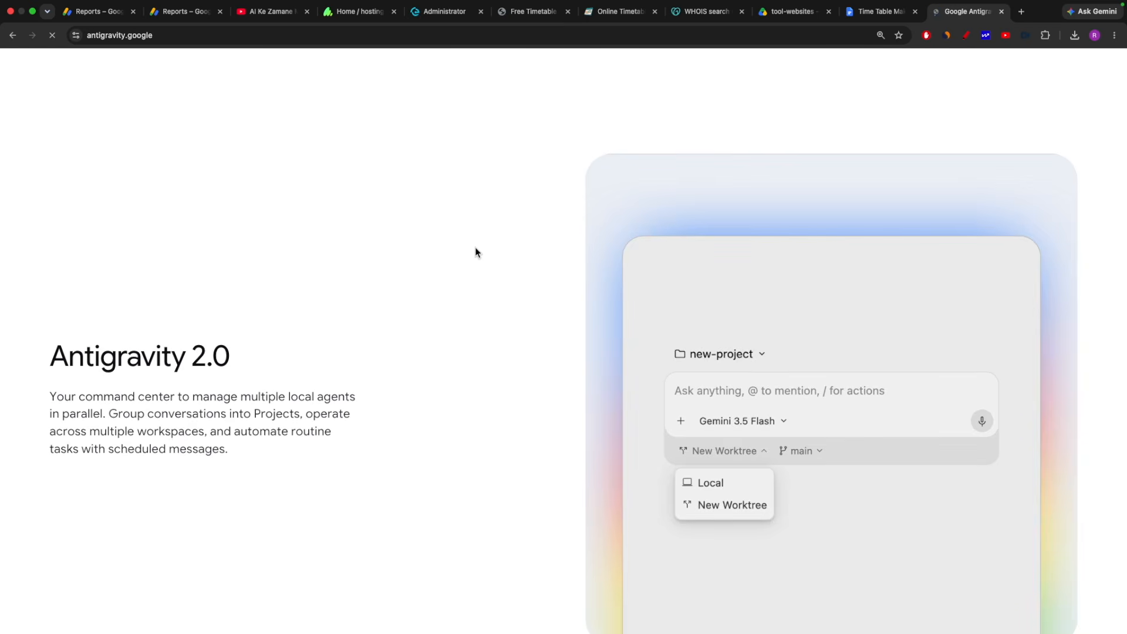
{"action": "scroll", "coordinate": [475, 252], "scroll_direction": "up", "scroll_amount": 20}
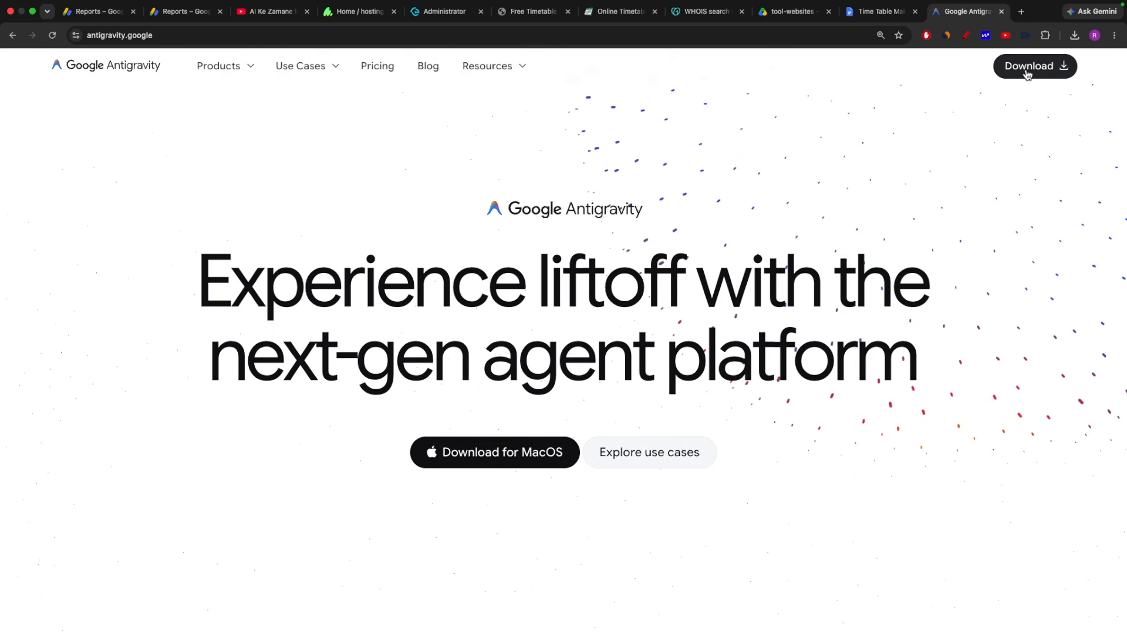
{"action": "key", "text": "ctrl+Left"}
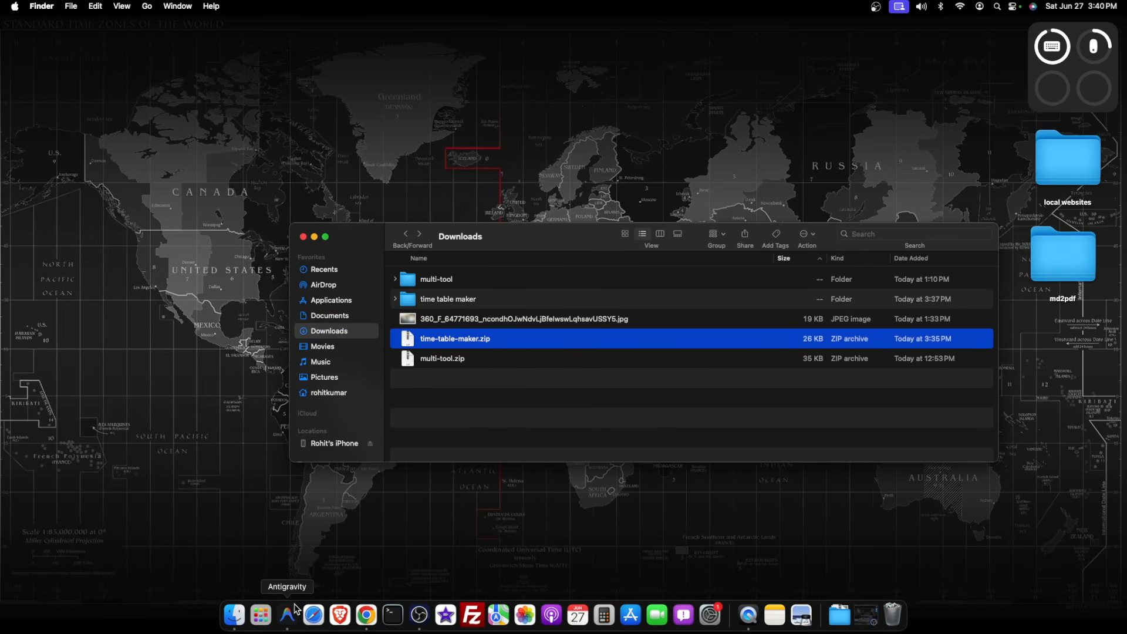
Open Downloads/time table maker in Antigravity as a trusted folder and dismiss the update notice.
{"action": "left_click", "coordinate": [294, 623]}
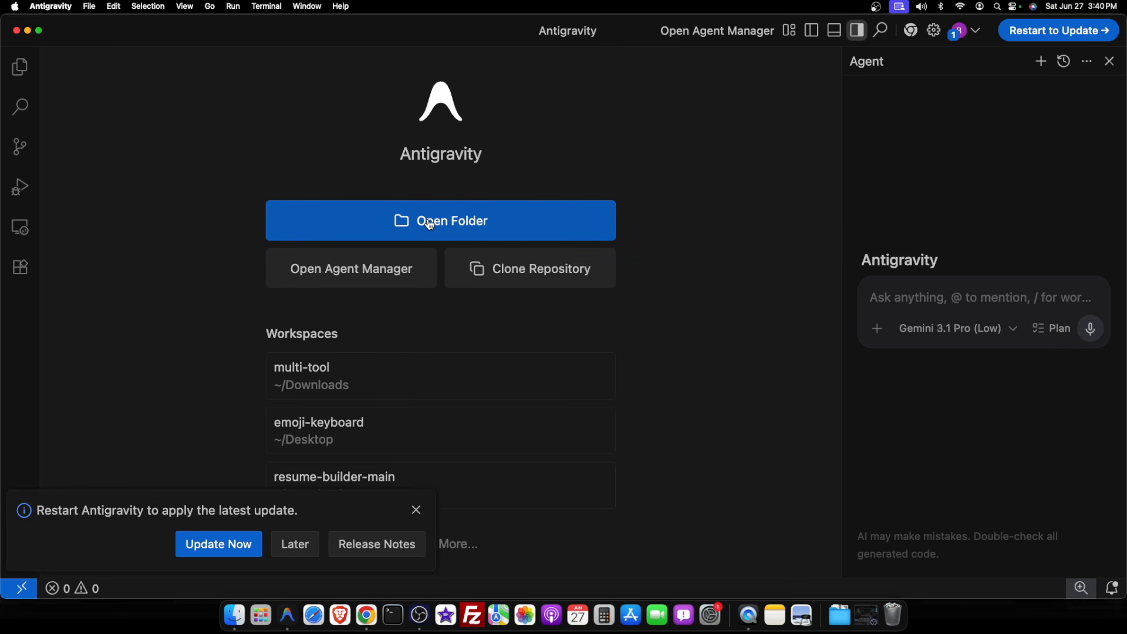
{"action": "left_click", "coordinate": [432, 226]}
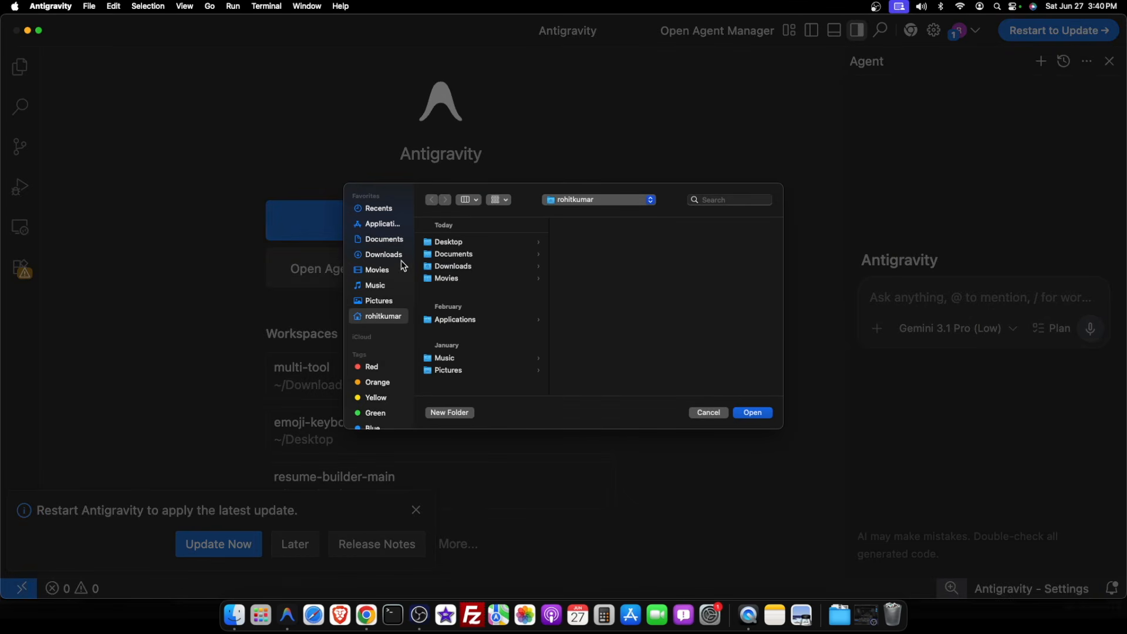
{"action": "left_click", "coordinate": [456, 269]}
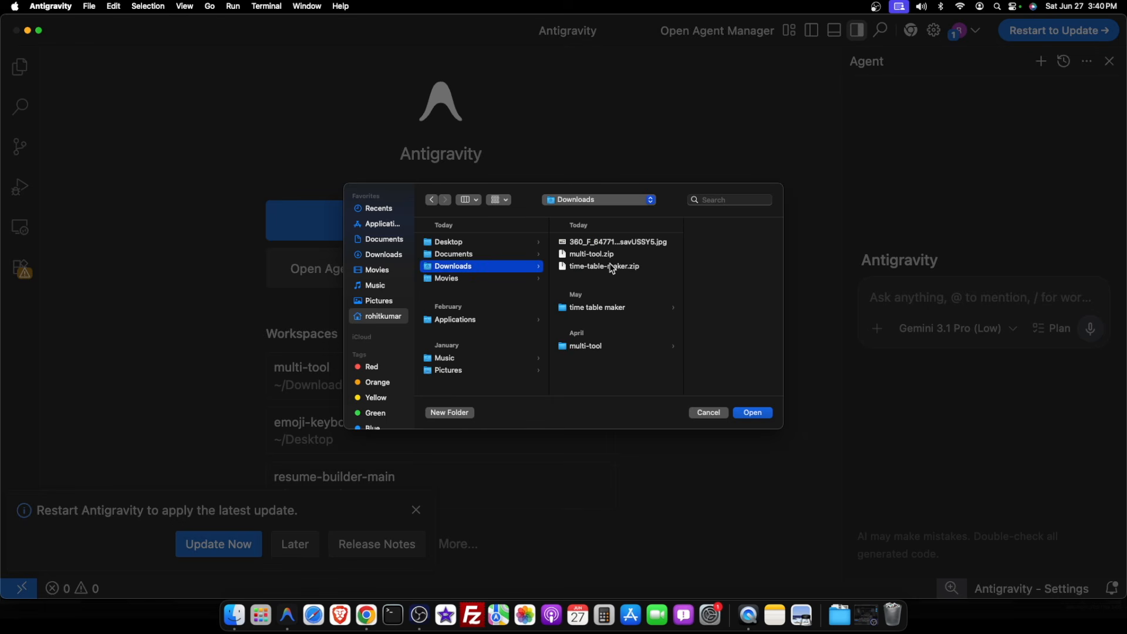
{"action": "left_click", "coordinate": [598, 309]}
{"action": "left_click", "coordinate": [743, 413]}
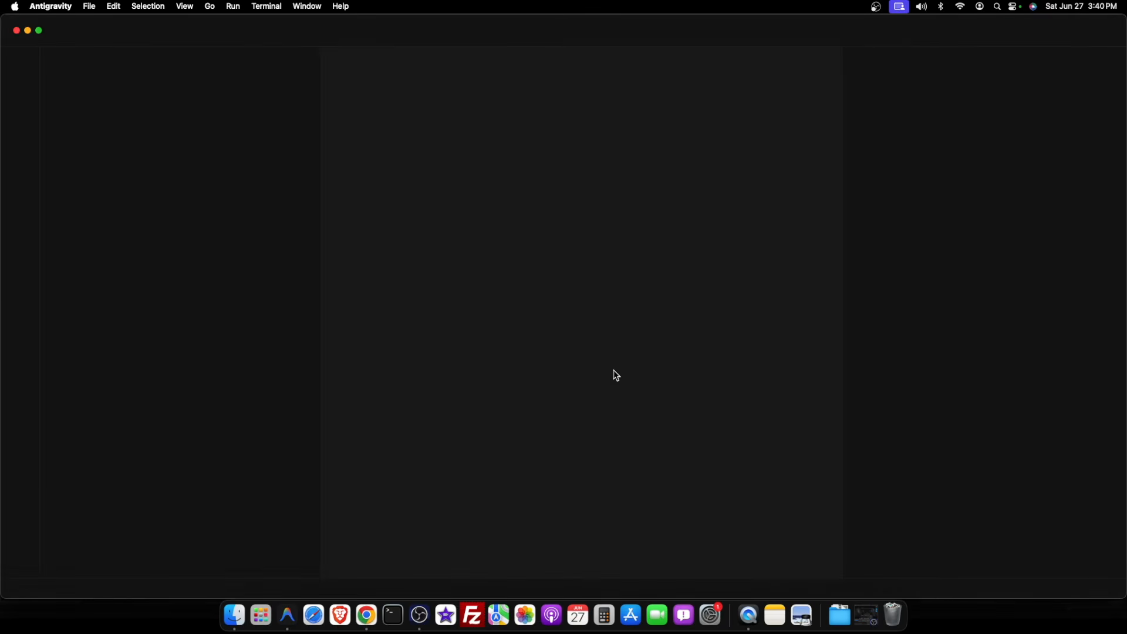
{"action": "left_click", "coordinate": [693, 442]}
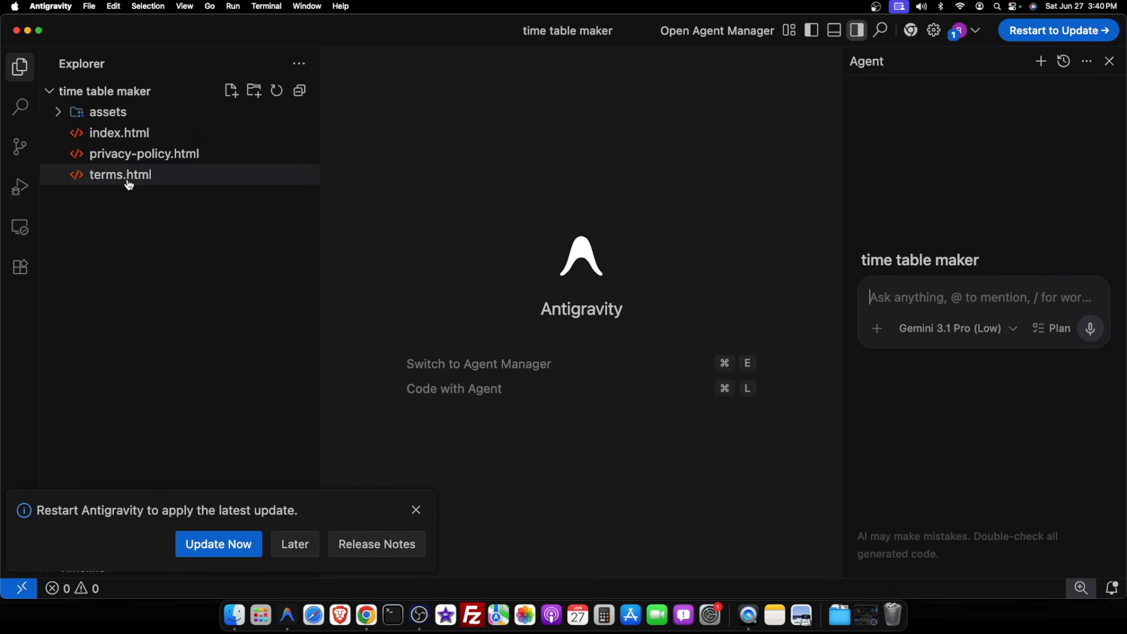
{"action": "left_click", "coordinate": [417, 509]}
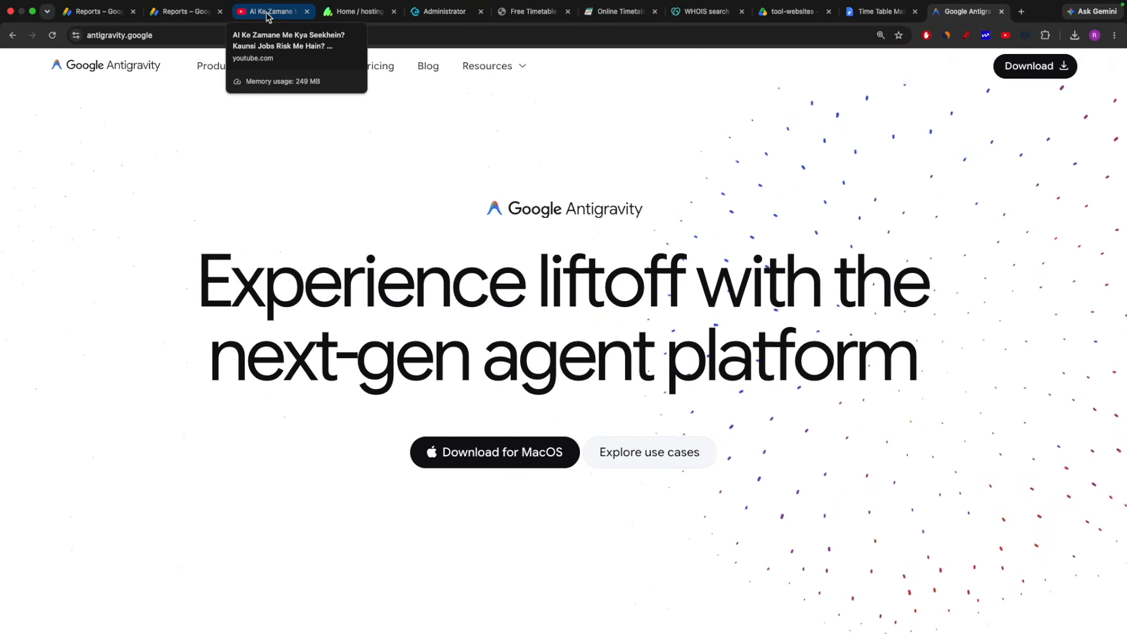
Search YouTube for the channel's tool website SEO videos and draw a red pen mark at the top thumbnail.
{"action": "left_click", "coordinate": [269, 14]}
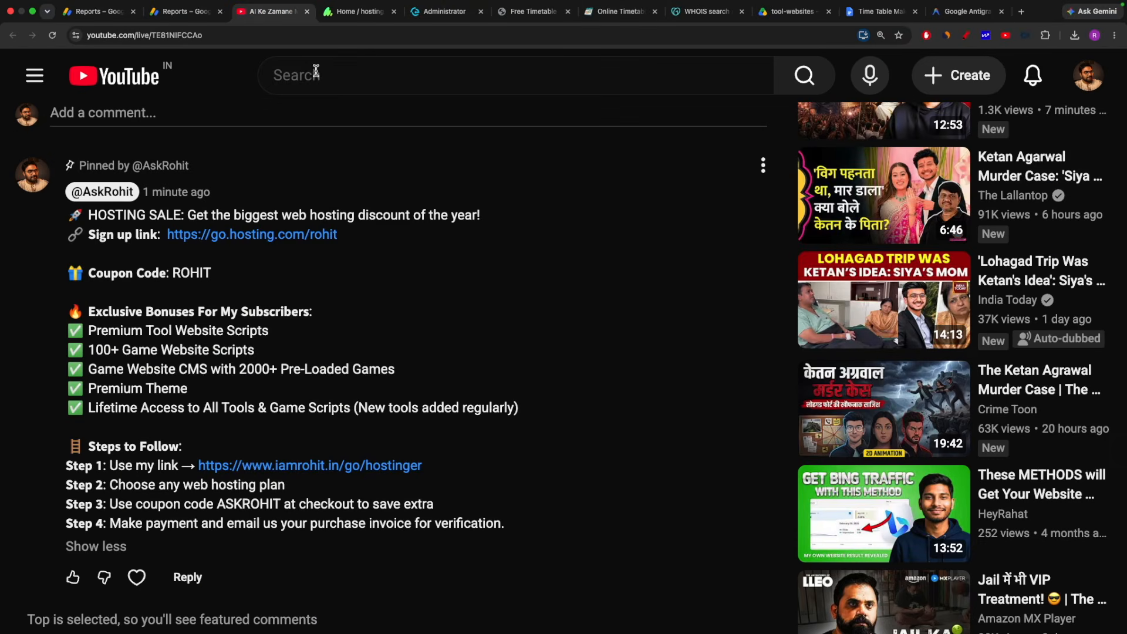
{"action": "left_click", "coordinate": [317, 77]}
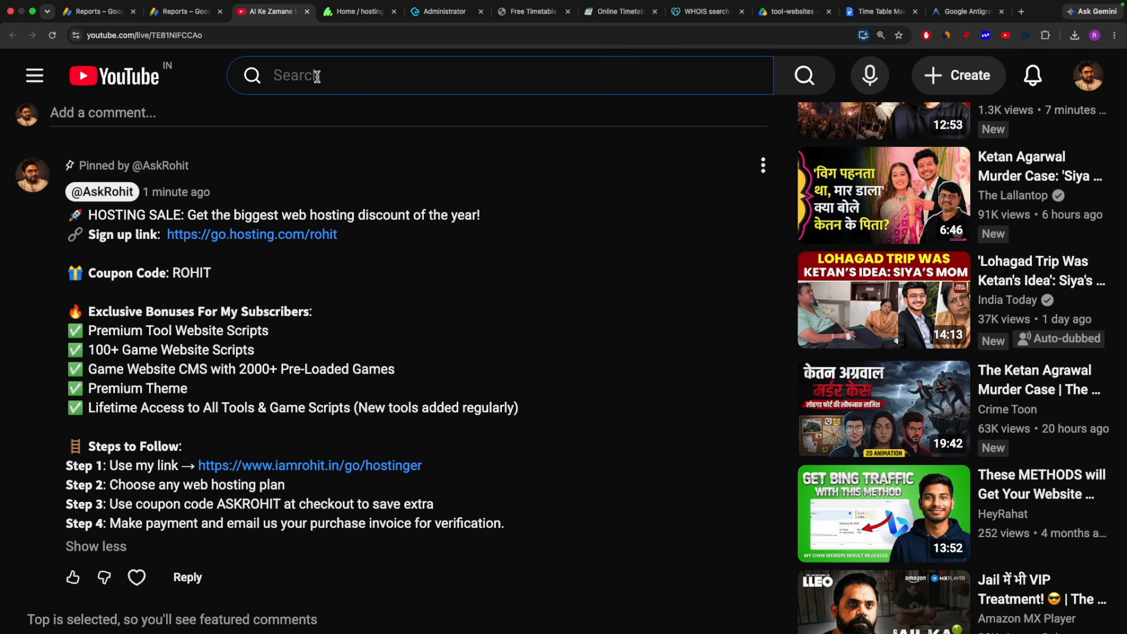
{"action": "type", "text": "tool website s"}
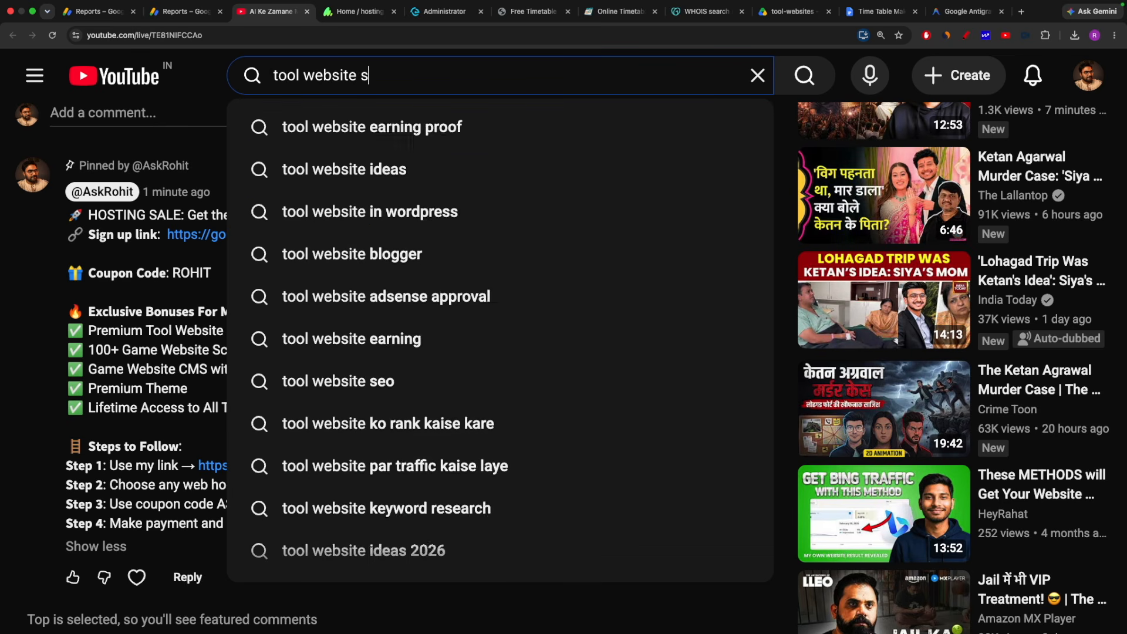
{"action": "type", "text": "eo askrohit"}
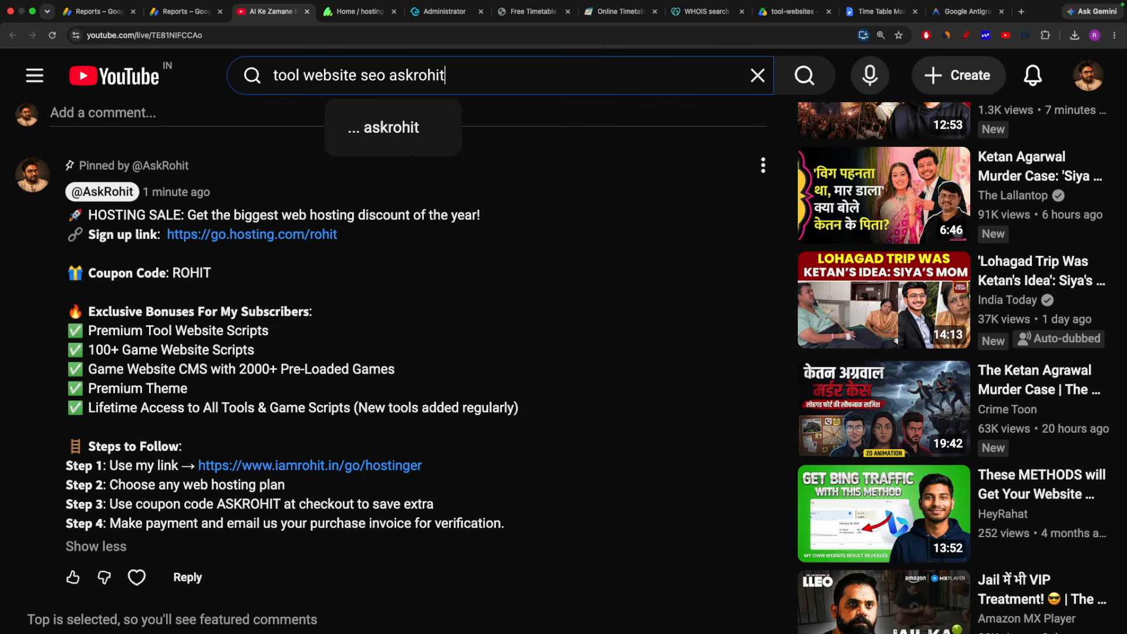
{"action": "key", "text": "Return"}
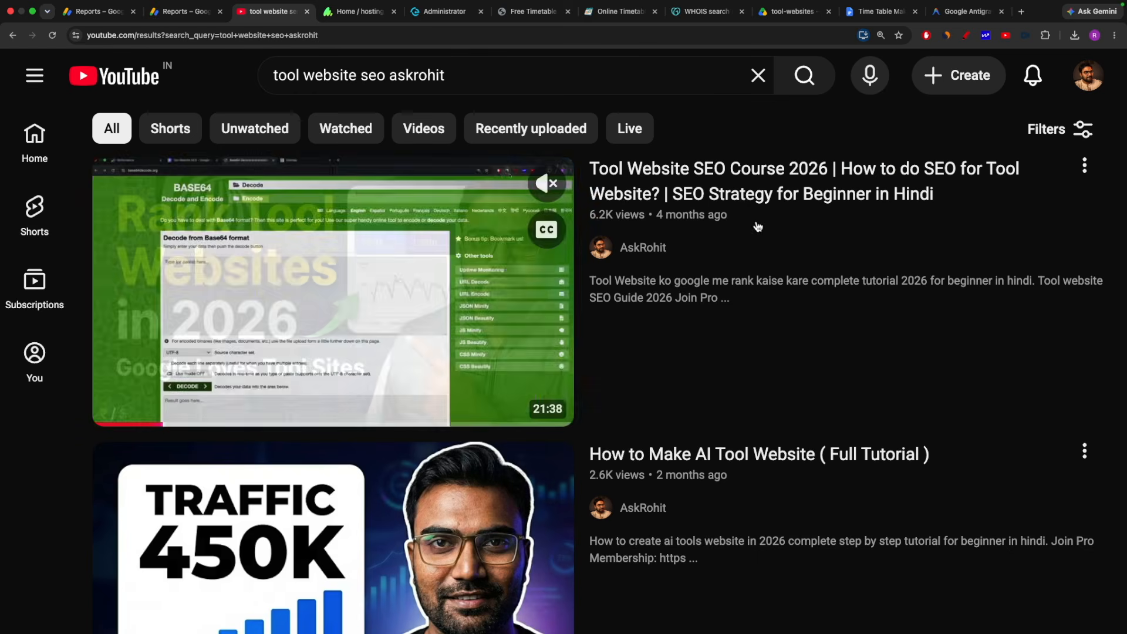
{"action": "left_click", "coordinate": [966, 36]}
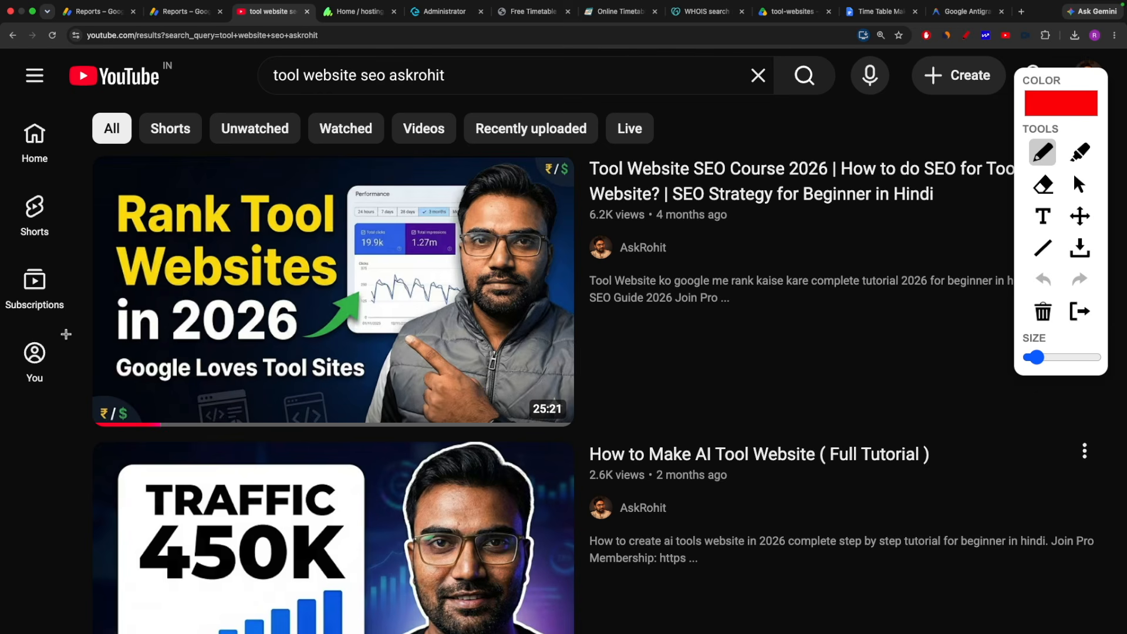
{"action": "left_click_drag", "start_coordinate": [64, 331], "coordinate": [143, 368]}
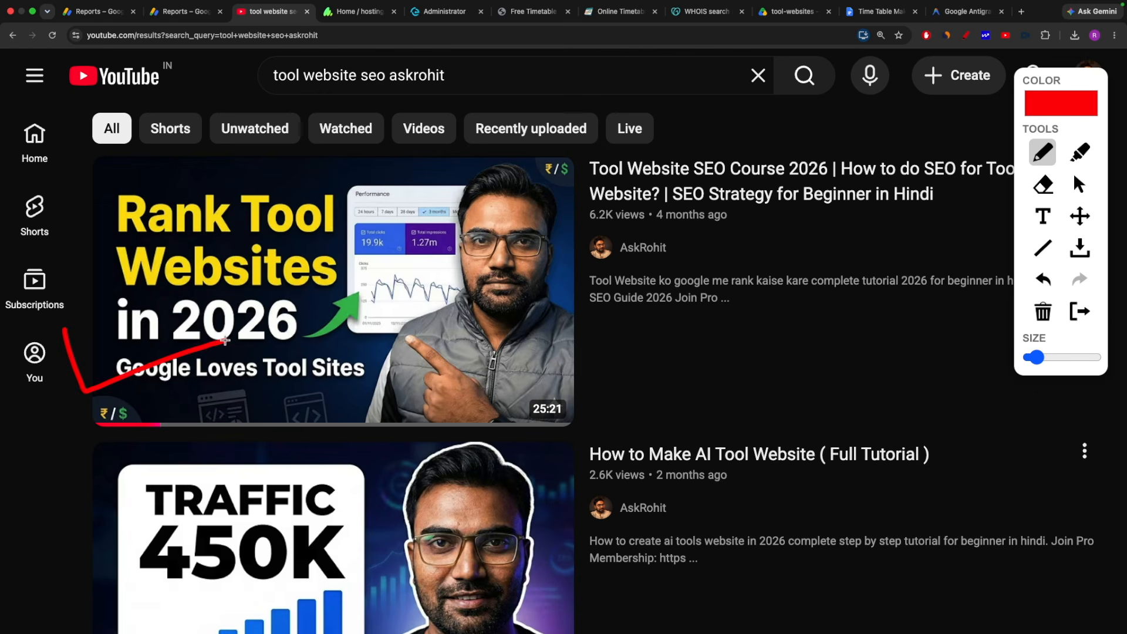